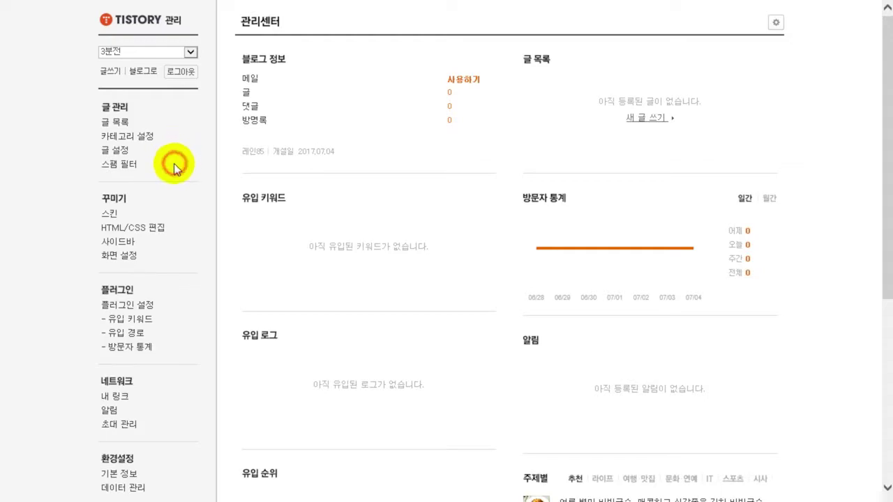
Open the post list (글 목록) and view its category-move (분류이동) and status-change (상태변경) options.
click(135, 122)
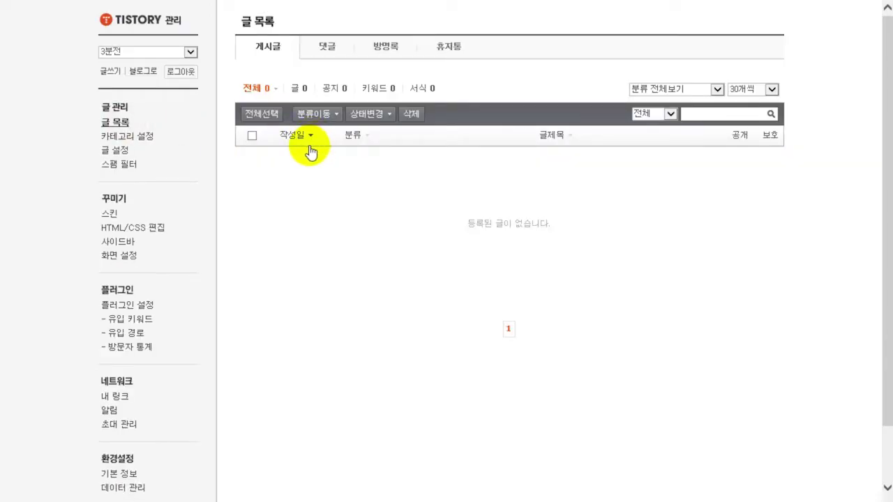
click(472, 175)
click(610, 261)
click(331, 126)
click(386, 119)
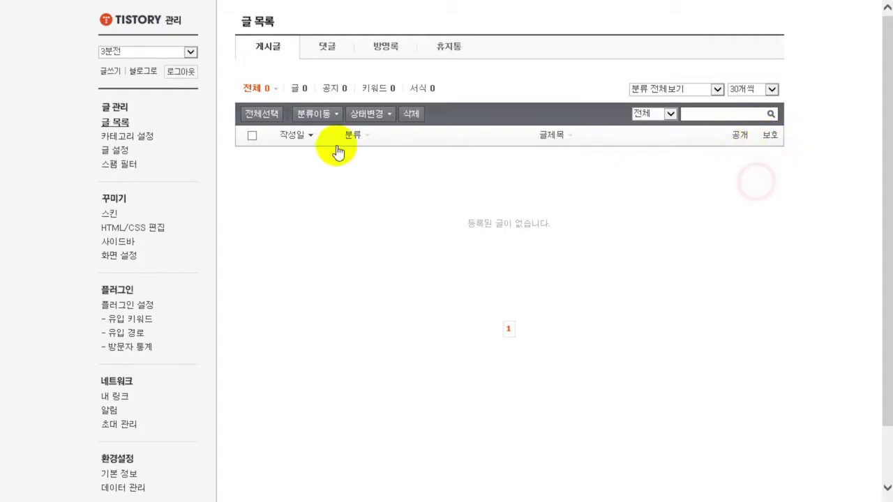
click(370, 114)
click(558, 183)
click(496, 91)
View the comments (댓글), guestbook (방명록) and trash (휴지통) lists, and return to the posts list (게시글).
click(323, 53)
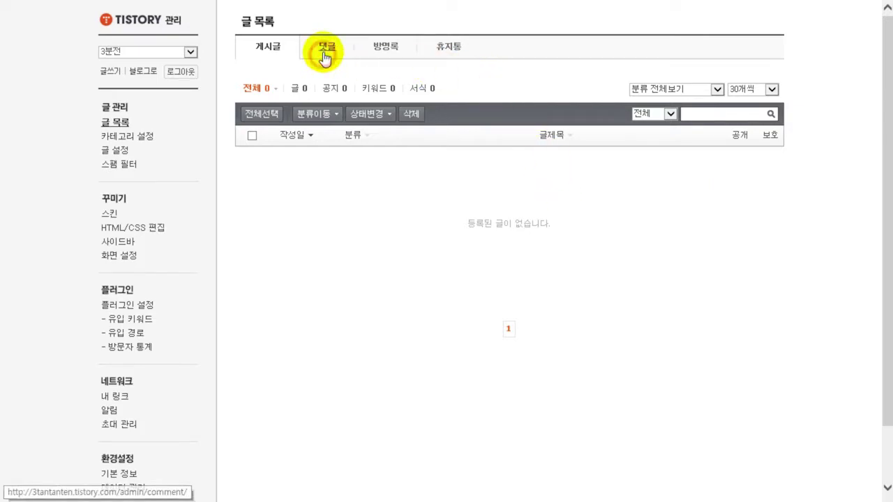
click(377, 54)
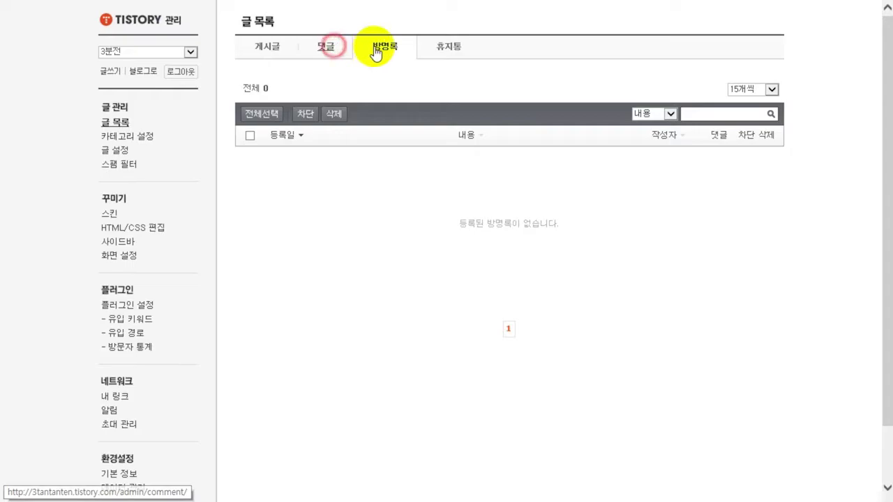
click(449, 50)
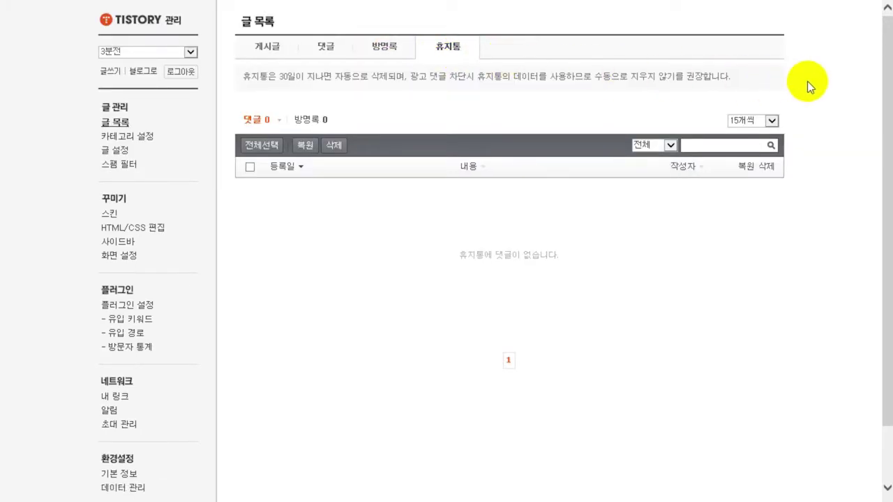
click(799, 81)
click(459, 88)
click(264, 53)
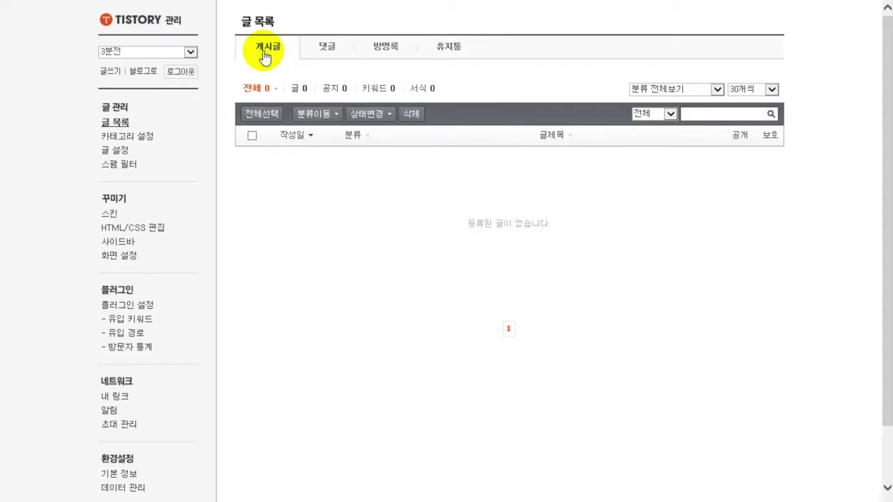
click(825, 111)
click(817, 137)
click(117, 122)
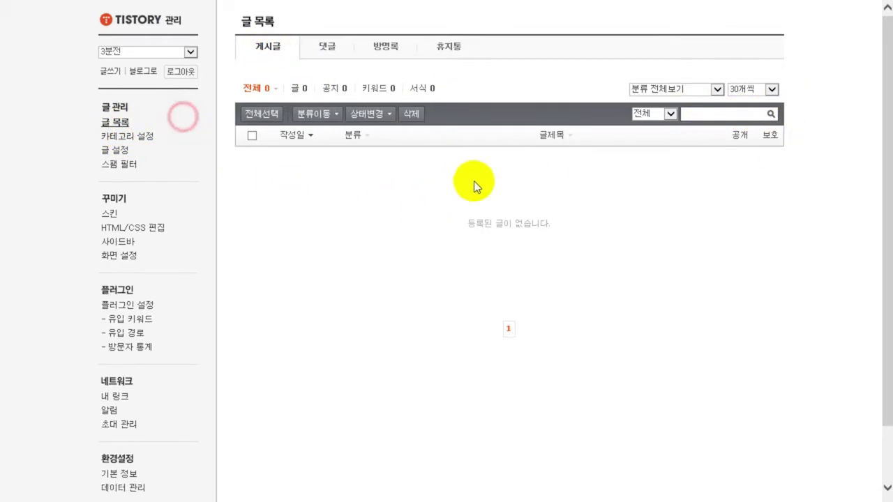
click(725, 115)
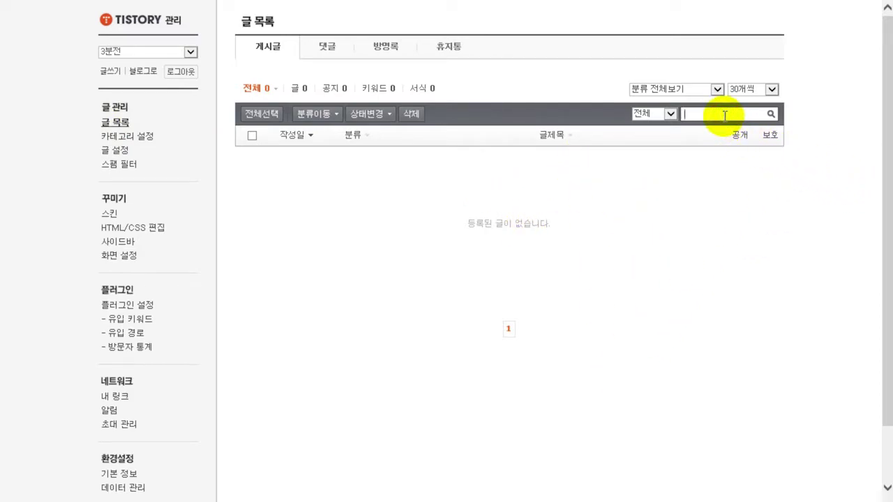
click(738, 137)
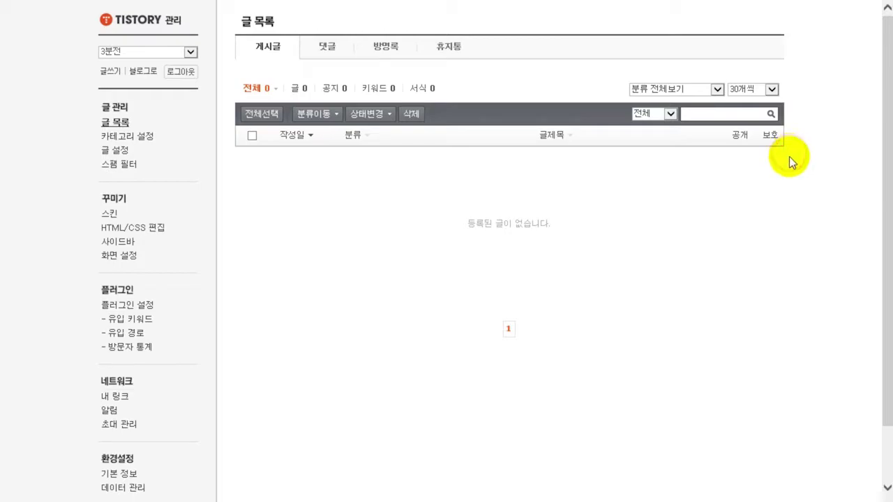
click(450, 217)
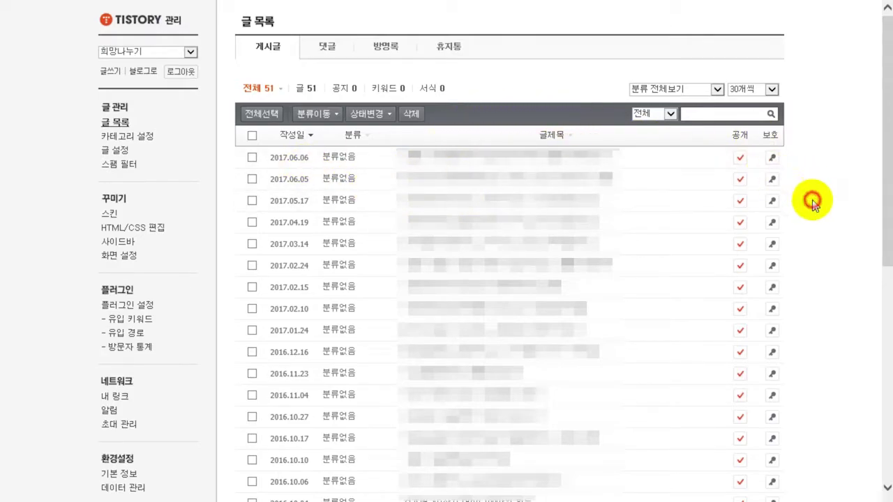
Select the four most recent posts and view the category-move (분류이동) options for them.
click(252, 157)
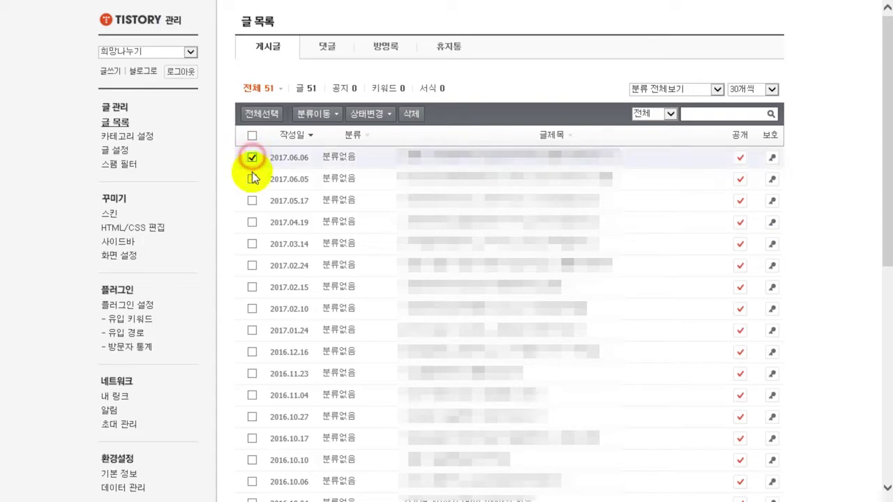
click(252, 178)
click(252, 201)
click(252, 222)
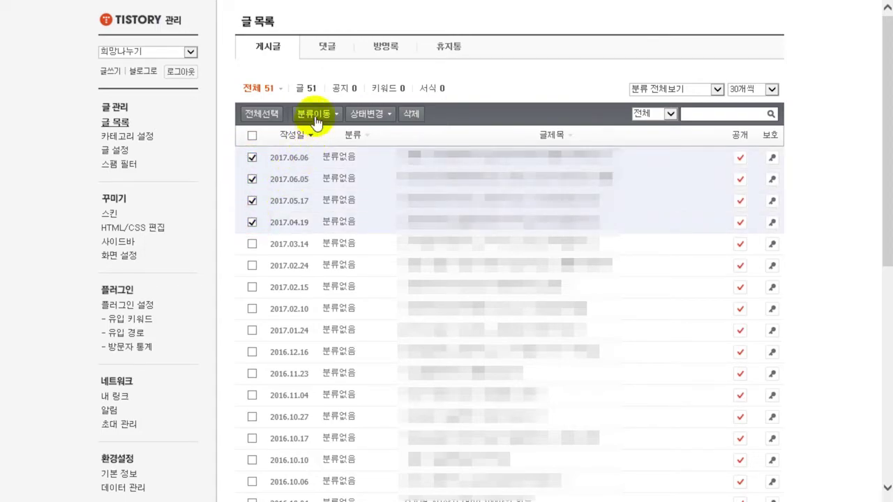
click(315, 117)
click(828, 209)
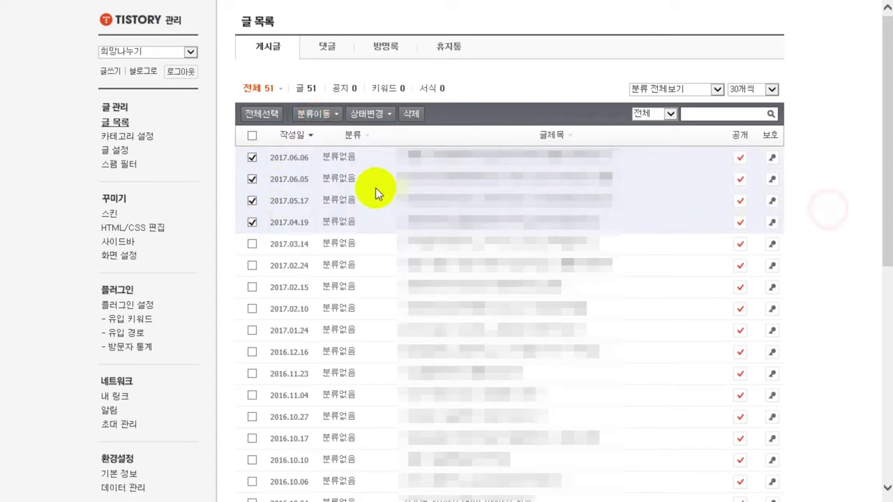
Select all posts on the page, view the categories they can be moved to, and clear the selection.
click(251, 135)
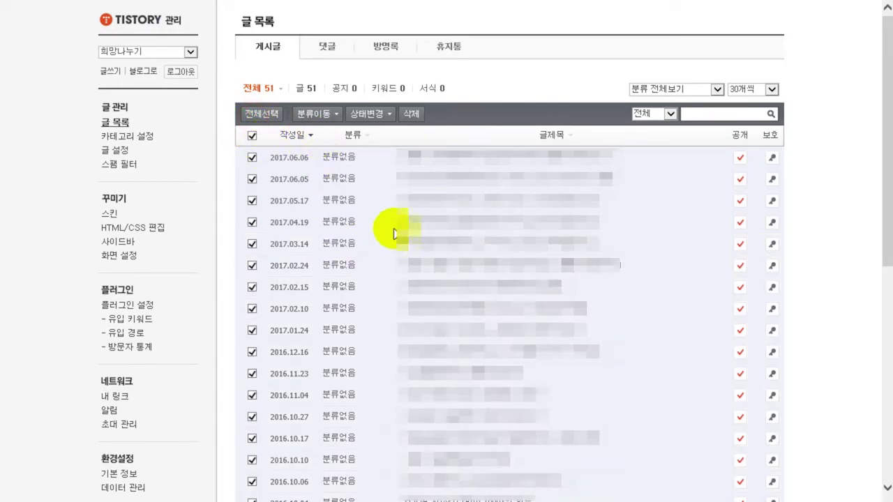
click(336, 116)
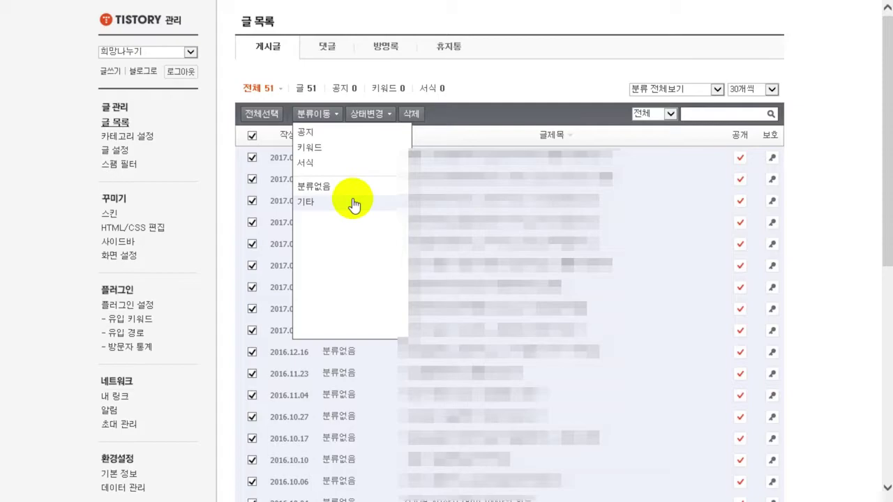
click(251, 136)
Select only the 2017.06.06 post, view its category-move options, clear the selection and review the options again.
click(252, 157)
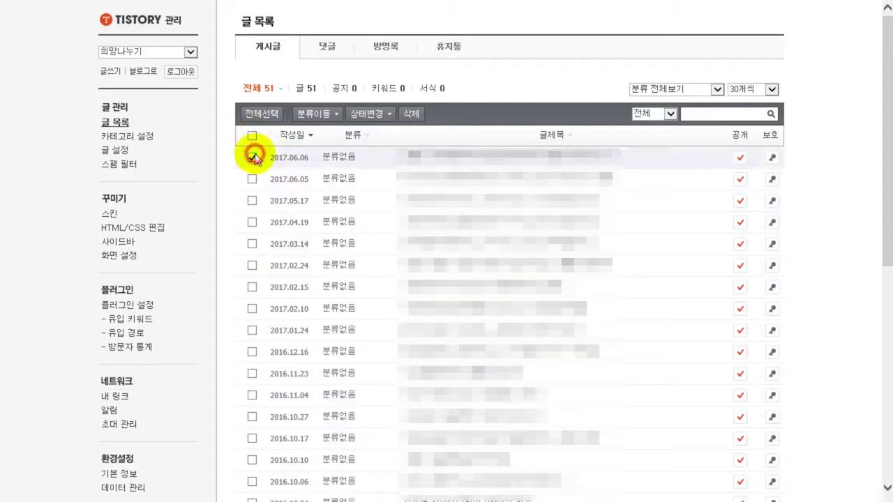
click(316, 114)
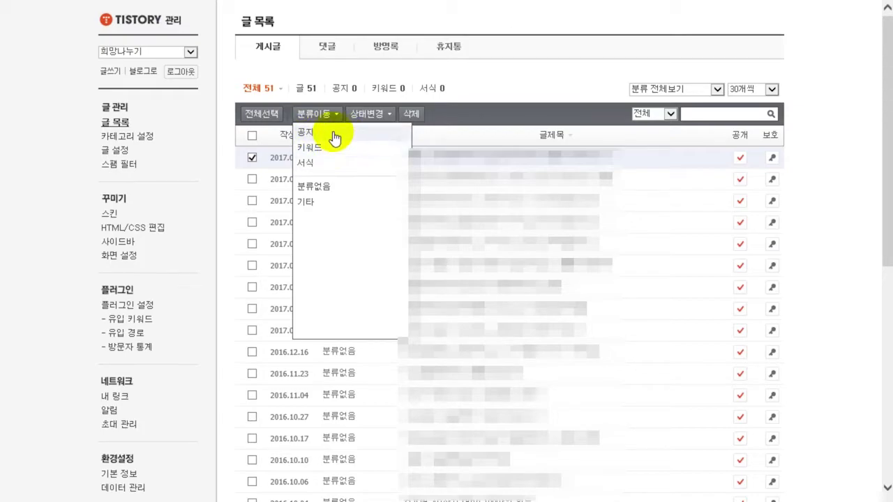
click(839, 149)
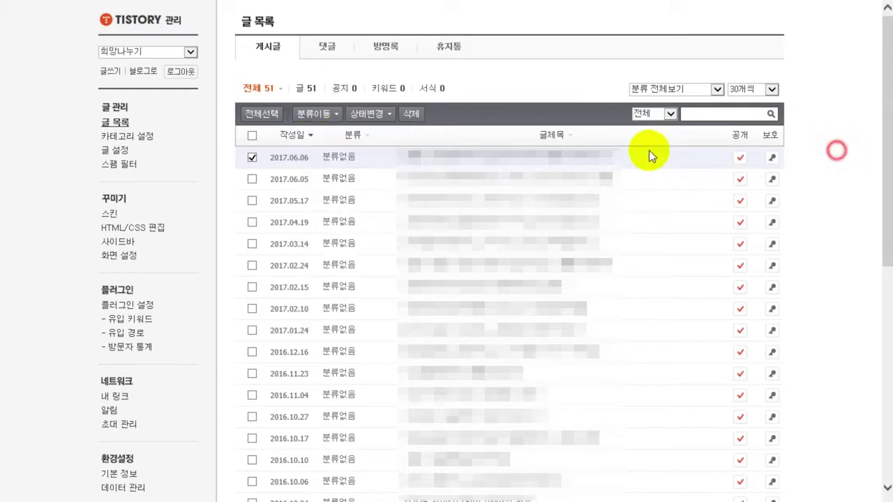
click(253, 157)
click(337, 114)
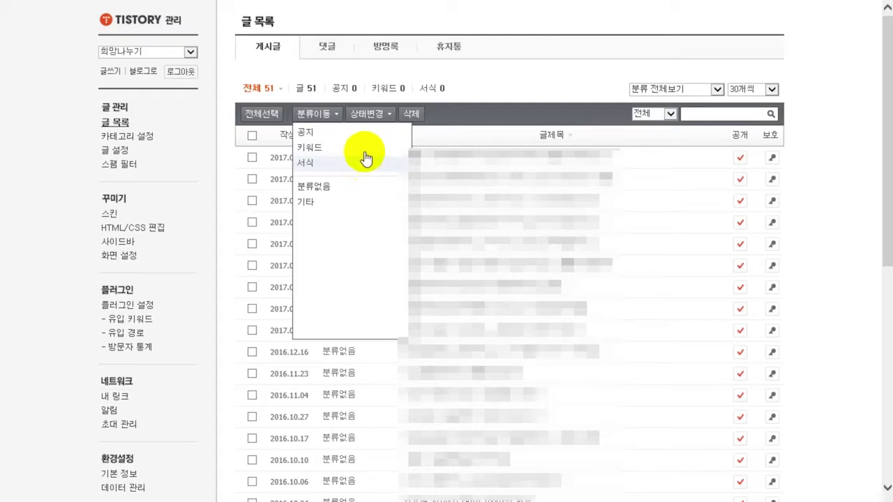
click(832, 169)
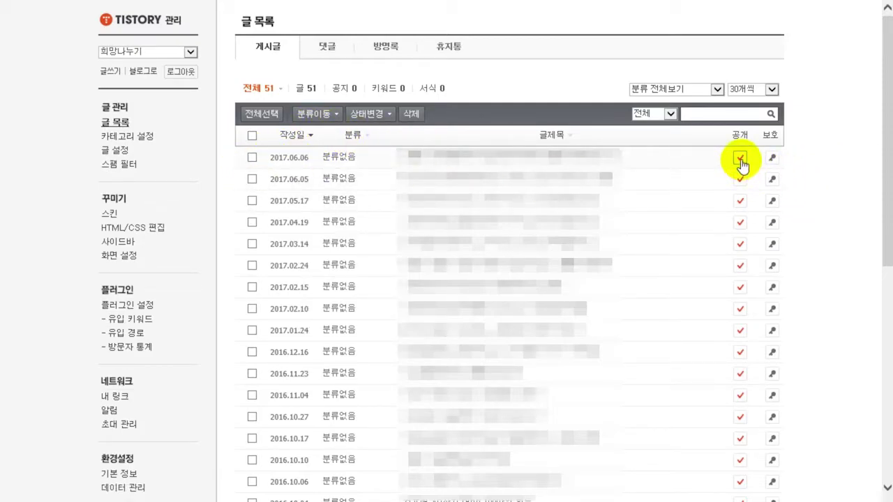
View the status-change (상태변경) options, look through the post list and check the post search's scope choices.
click(370, 114)
click(807, 138)
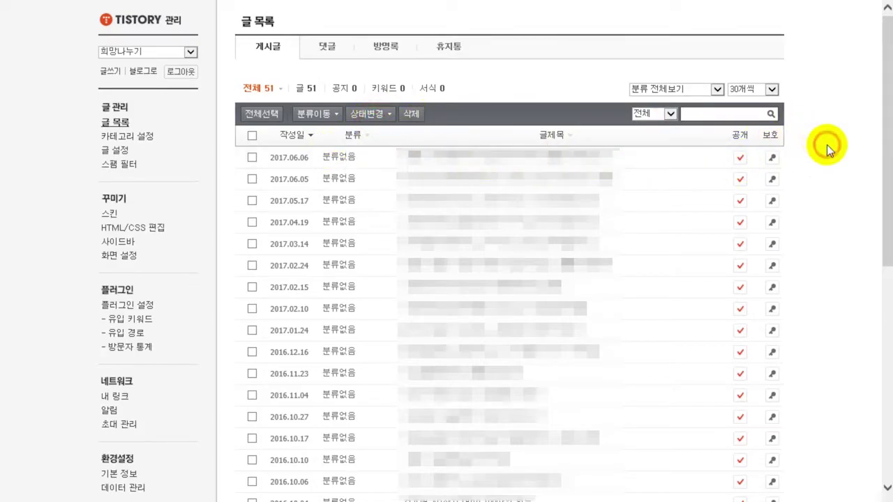
scroll(826, 144, down, 5)
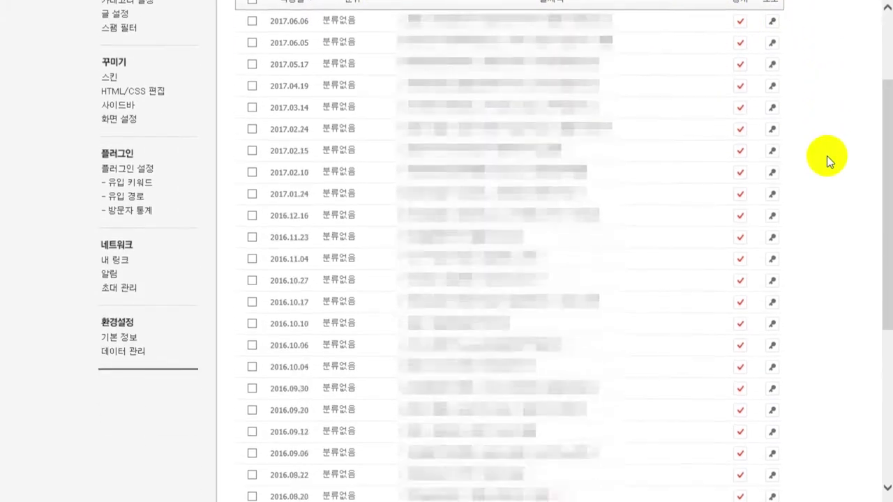
scroll(824, 176, up, 5)
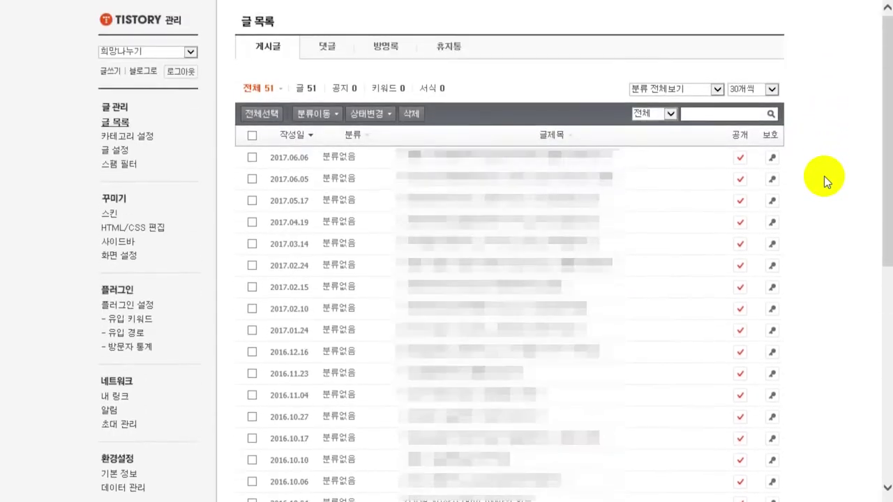
click(734, 115)
click(669, 113)
click(826, 117)
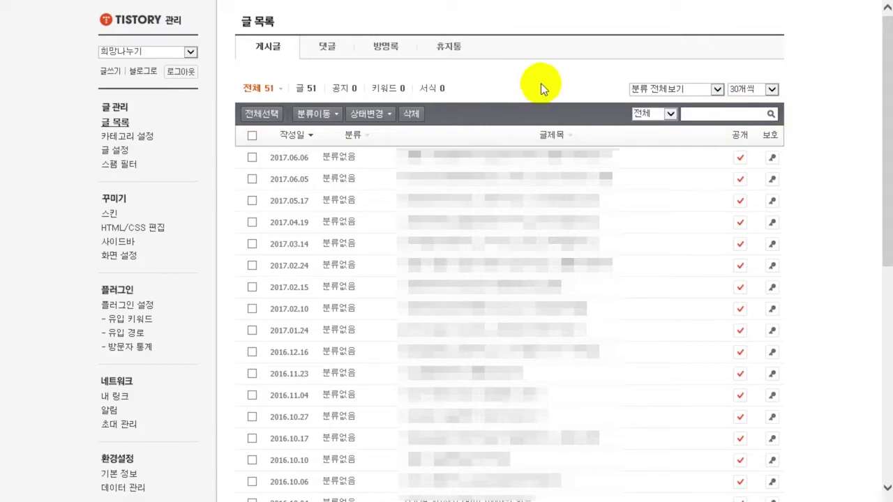
View the category settings (카테고리 설정) of the 희망나누기 blog, and open those of the 3분전 blog.
click(140, 137)
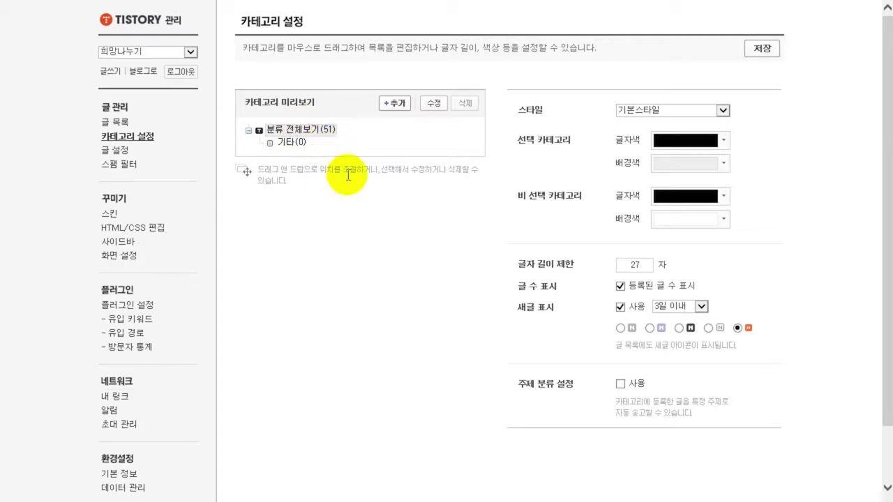
click(380, 244)
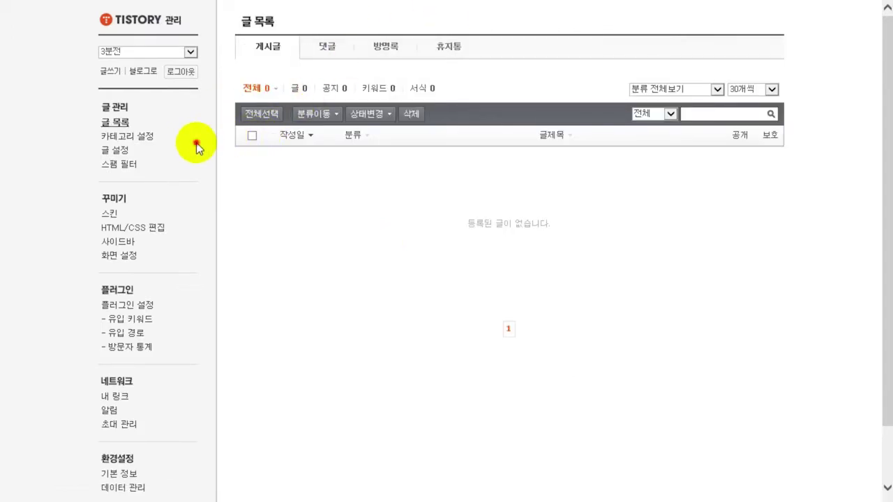
click(138, 138)
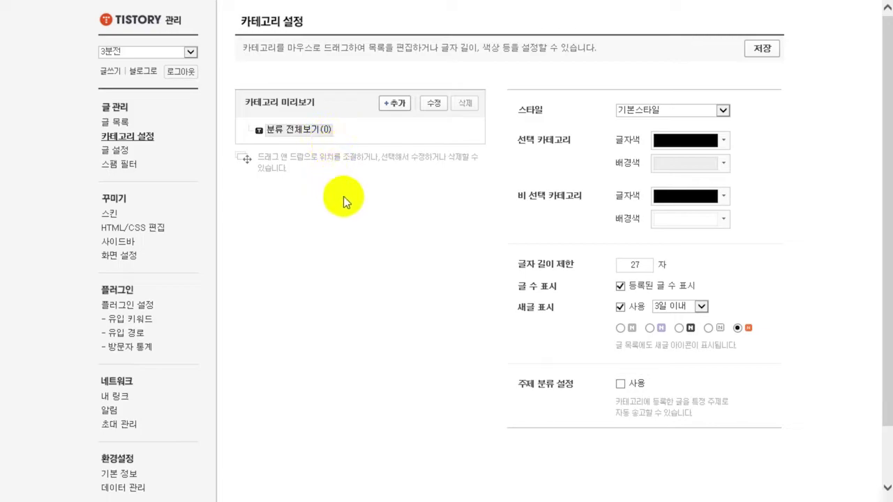
Add three top-level categories named 1, 3 and 5 under 분류 전체보기.
click(391, 104)
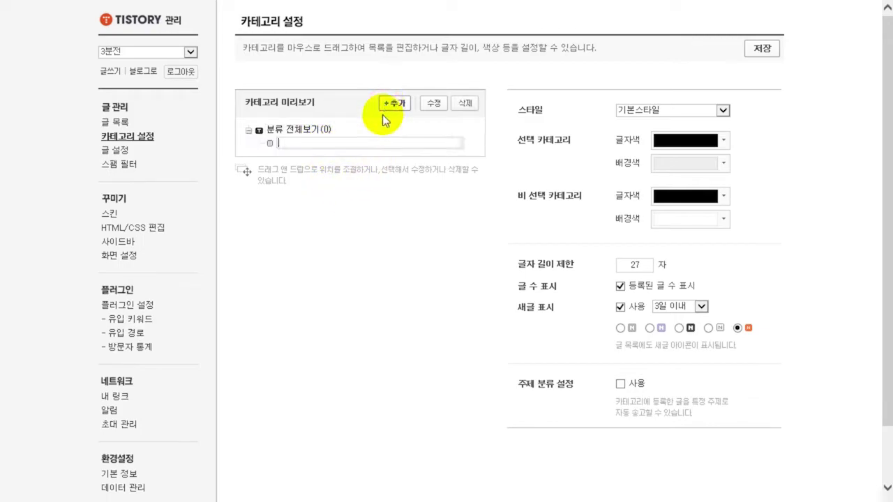
text(1)
click(388, 212)
click(397, 106)
text(3)
click(383, 276)
click(392, 106)
text(5)
click(390, 264)
Rename categories 1, 3 and 5 as 일상생활, 자동차생활 and 카메라정보 respectively.
click(282, 142)
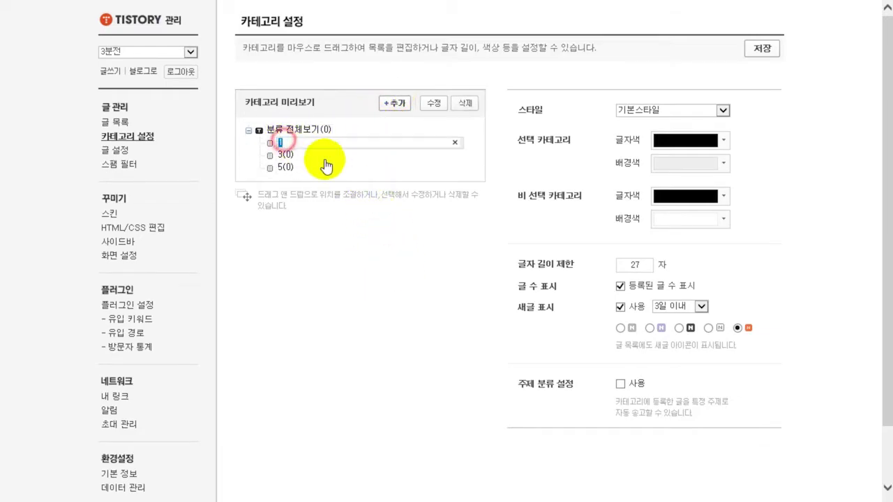
text(일상생ㅎ)
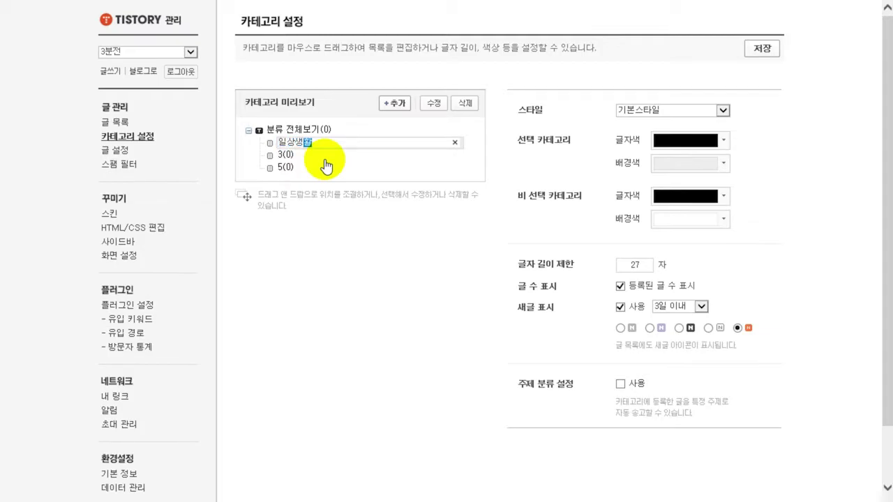
click(324, 159)
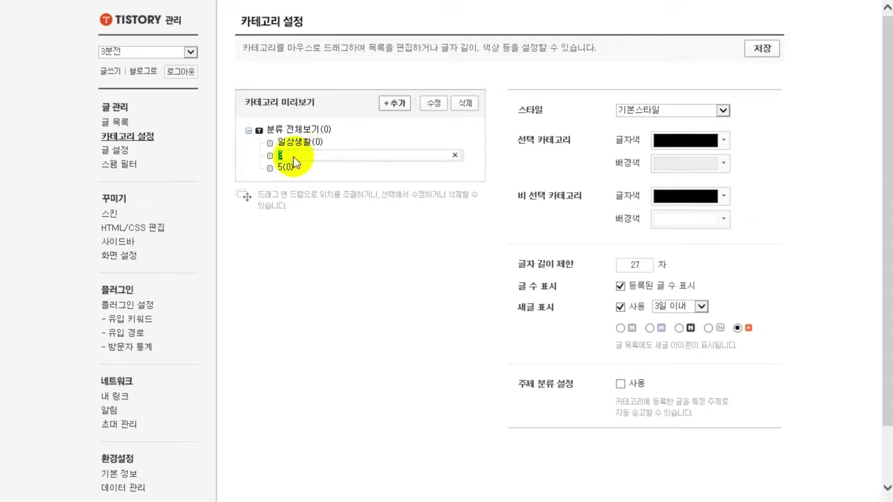
text(자동초생활)
key(Return)
double_click(288, 167)
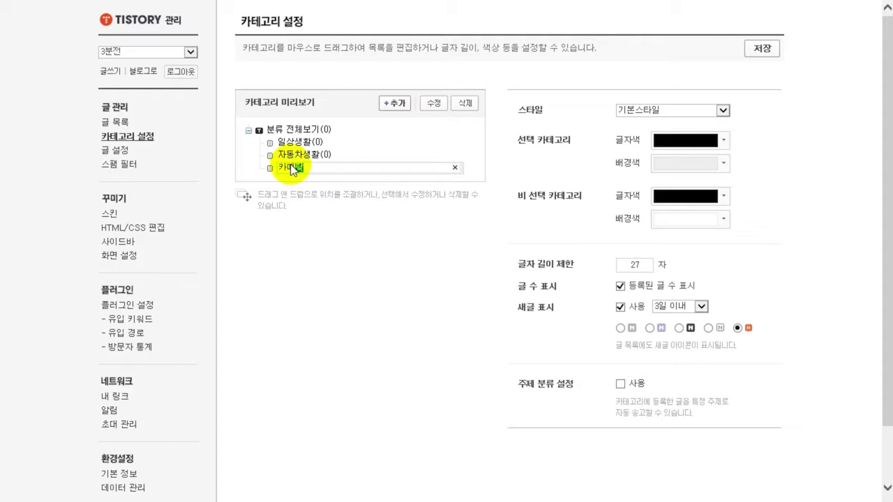
key(Return)
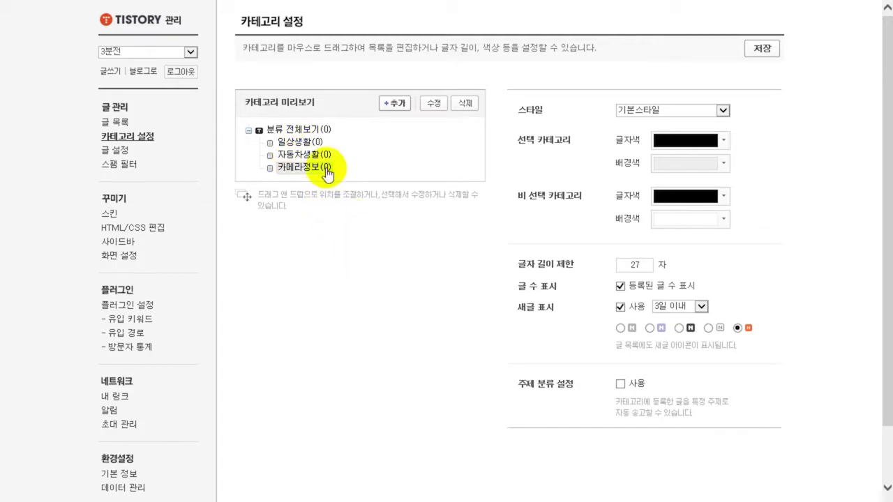
Add a subcategory named 장기렌트카 under 자동차생활, and delete it again.
click(309, 142)
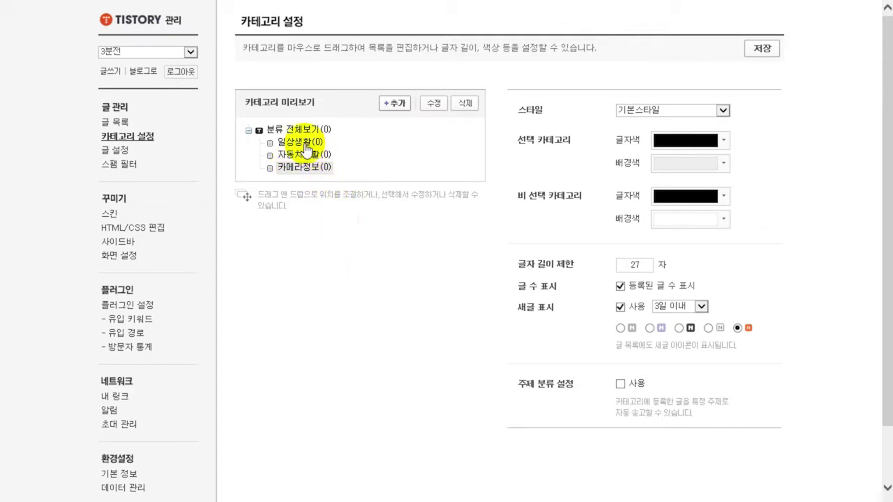
click(395, 105)
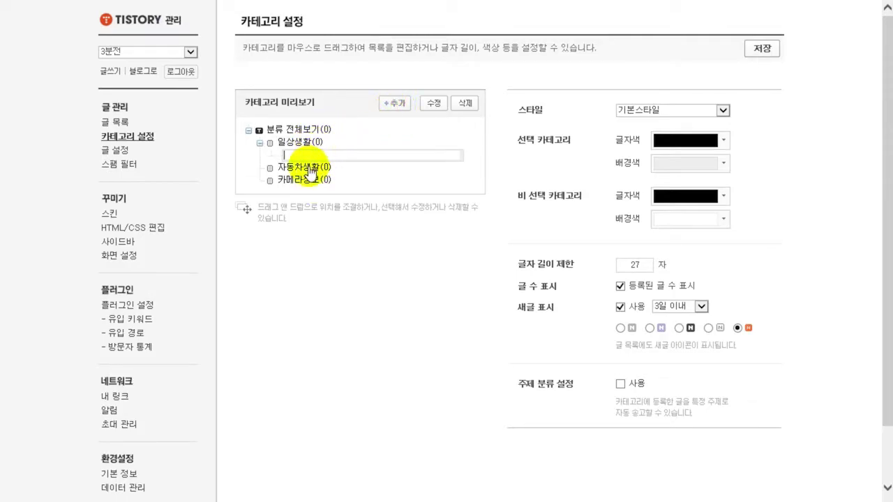
click(311, 169)
click(395, 103)
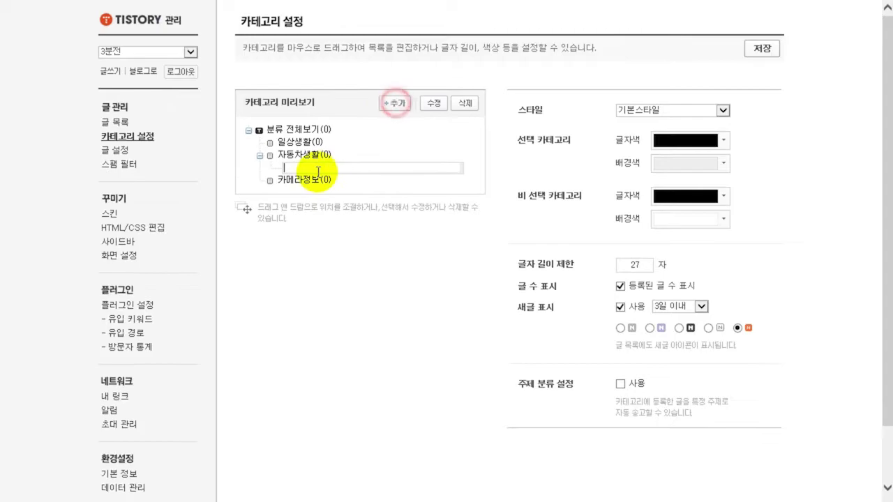
click(320, 168)
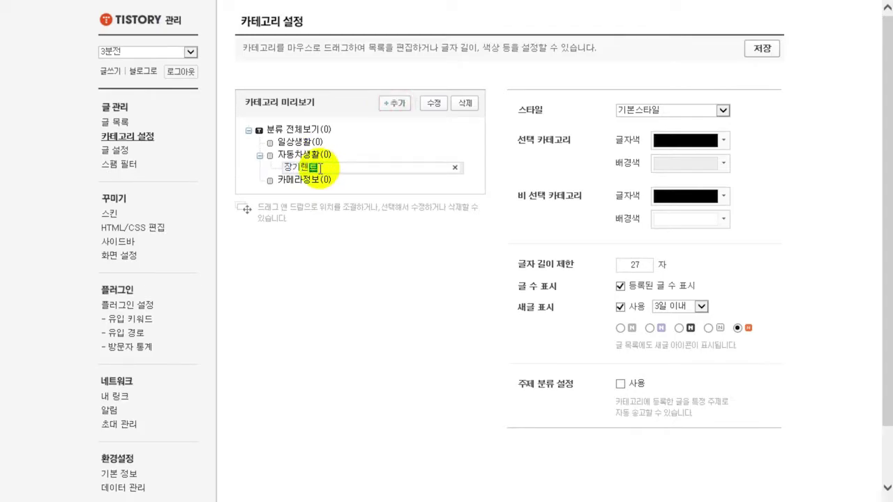
text(장기렌트카)
click(348, 242)
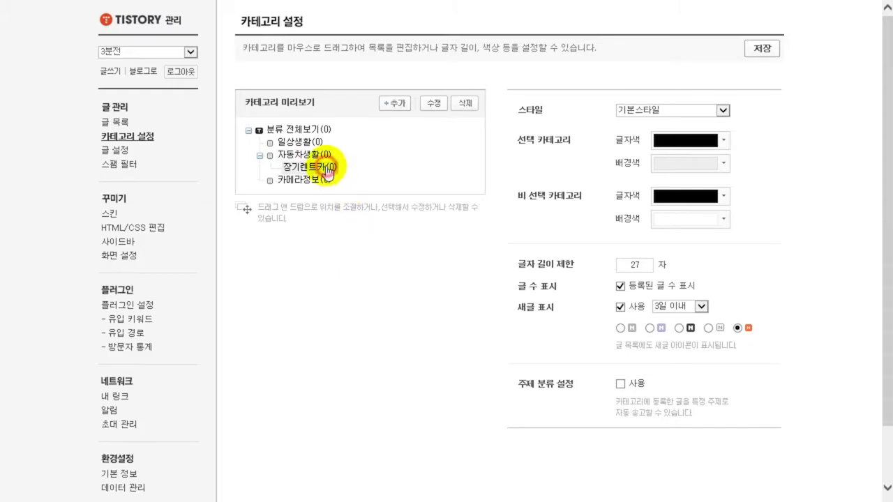
click(462, 106)
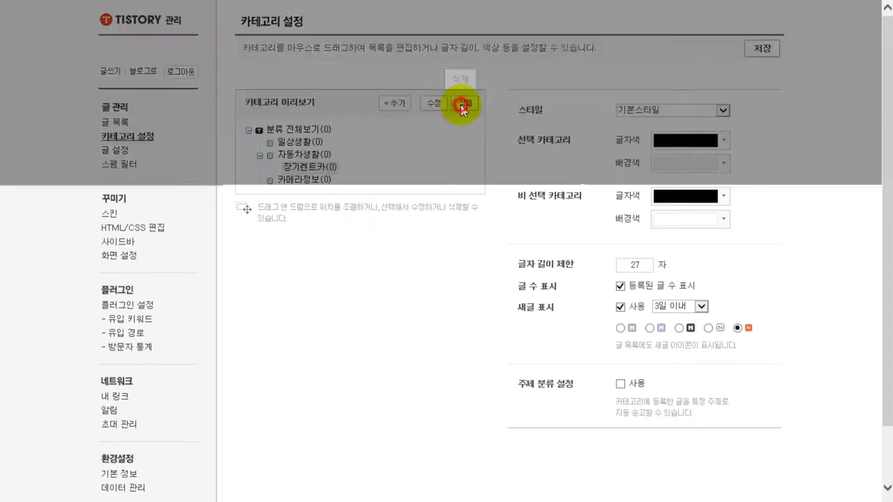
click(425, 280)
Add a subcategory named 맛집정보 under the 일상생활 category.
click(298, 141)
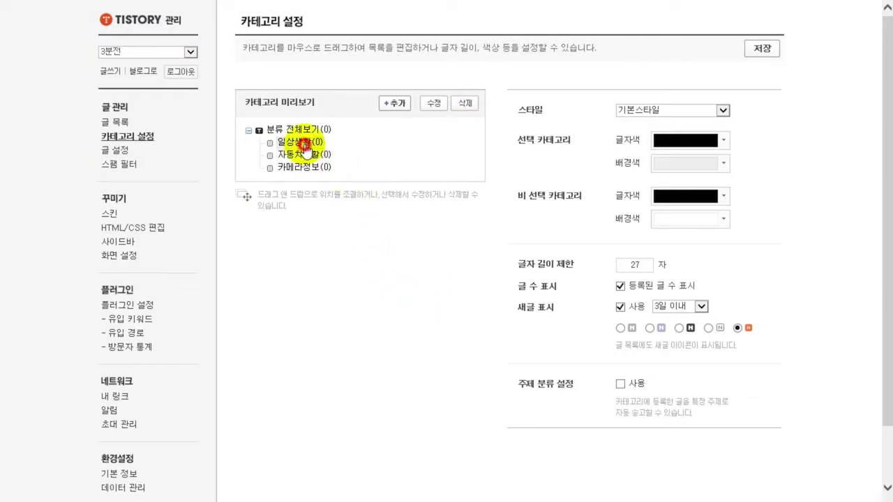
click(394, 103)
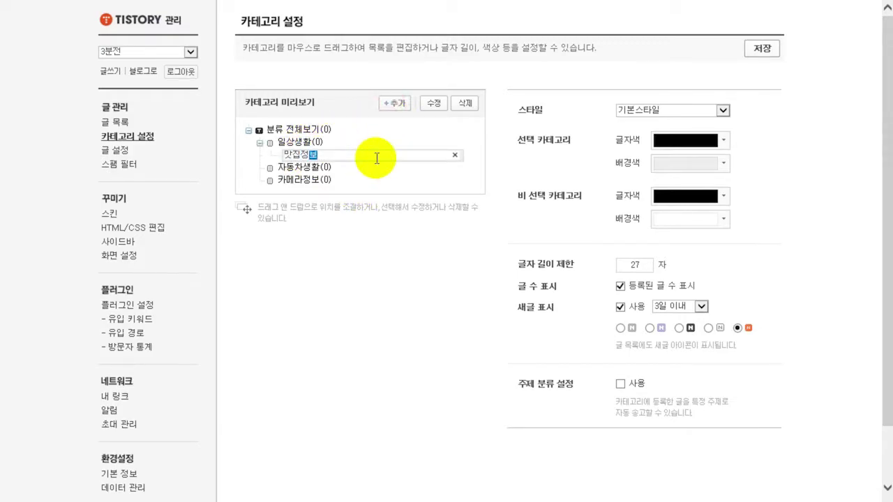
click(378, 290)
Check whether the edit and delete options are available for 일상생활 and for its subcategory 맛집정보.
click(316, 141)
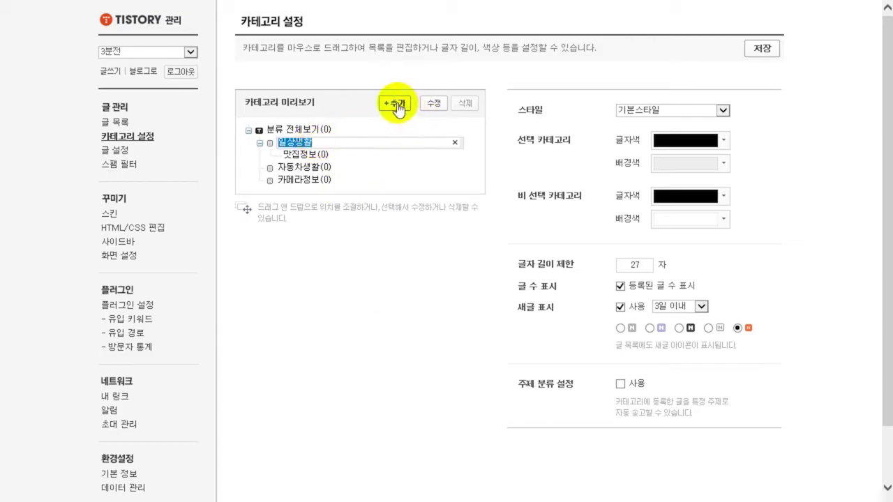
click(384, 373)
click(394, 229)
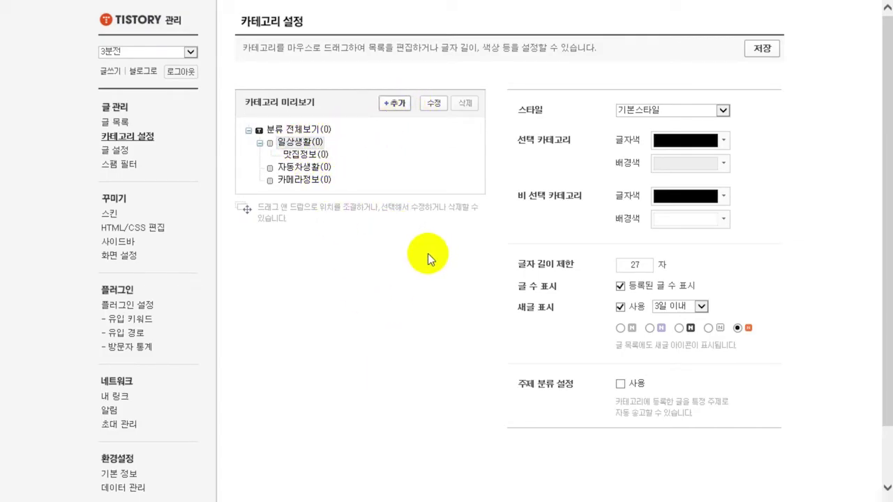
double_click(302, 143)
click(326, 256)
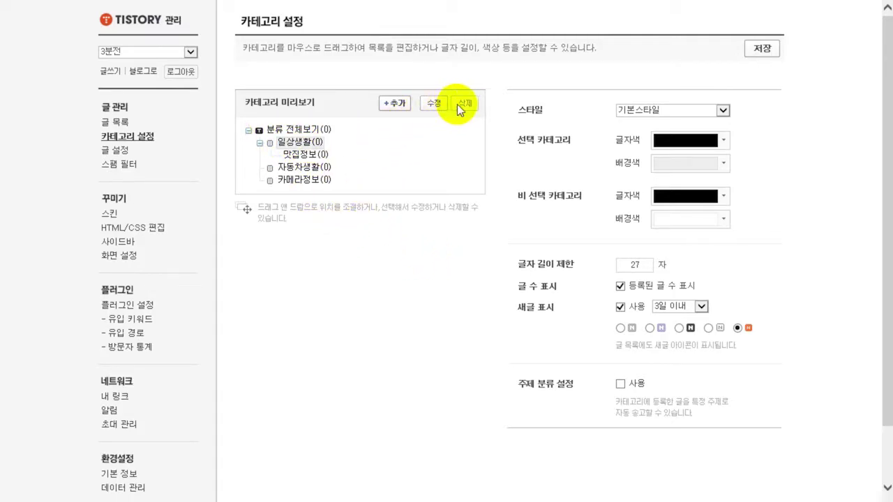
click(322, 157)
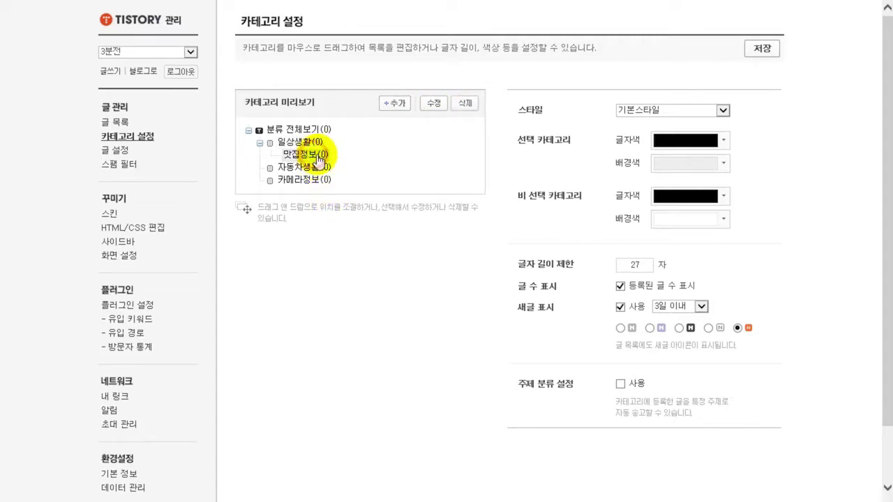
drag(313, 156, 334, 238)
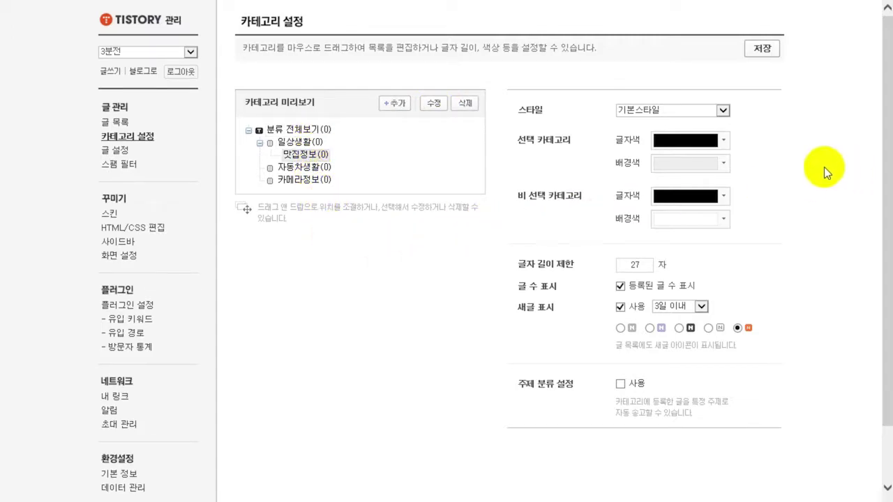
Try out the category list styles 점_gray, 폴더_yellow, 트리_black and 점_purple.
drag(518, 107, 561, 108)
click(562, 110)
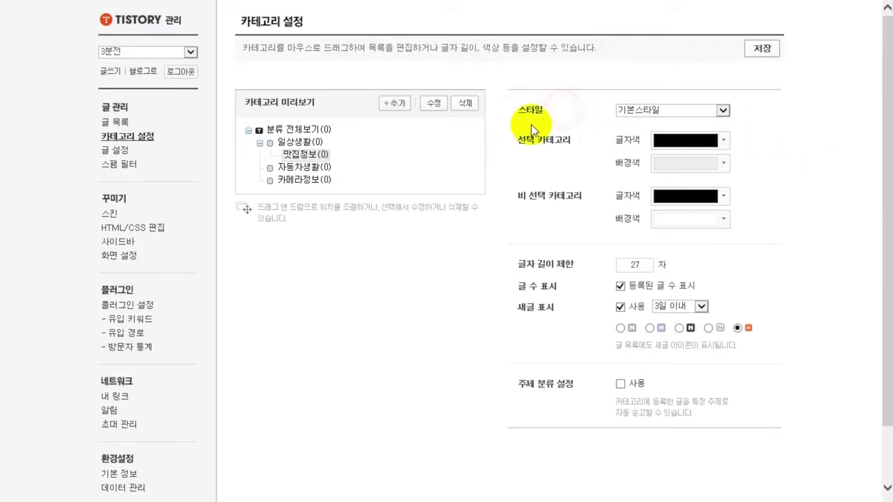
click(702, 112)
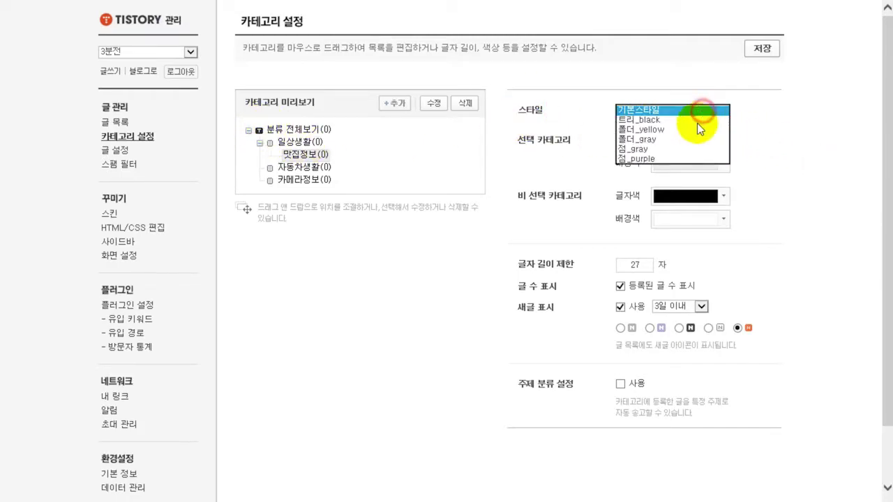
click(703, 149)
click(713, 110)
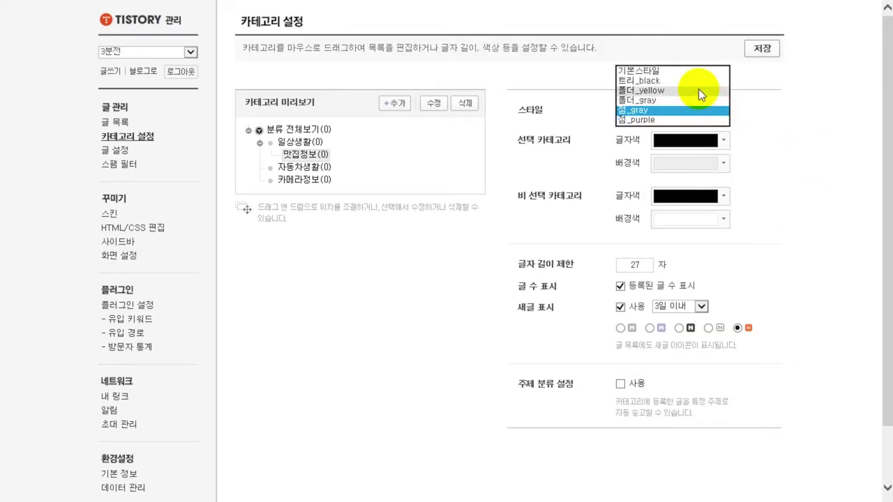
click(698, 90)
click(687, 109)
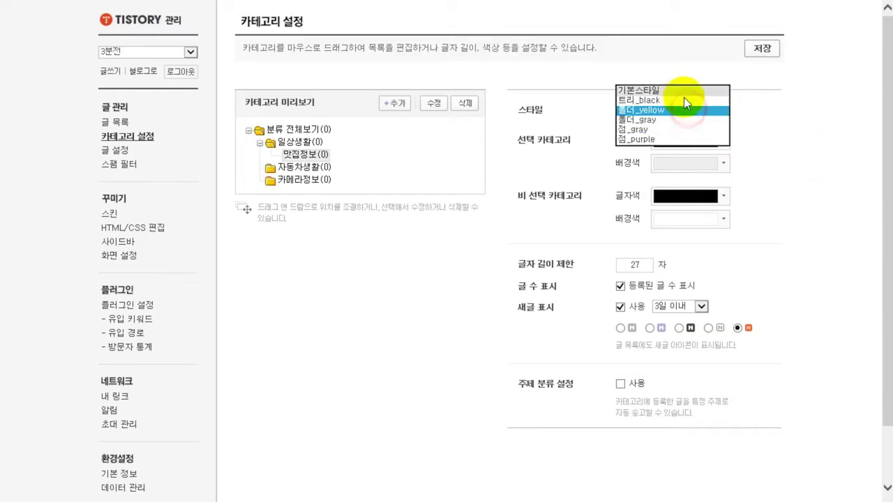
click(683, 100)
click(729, 112)
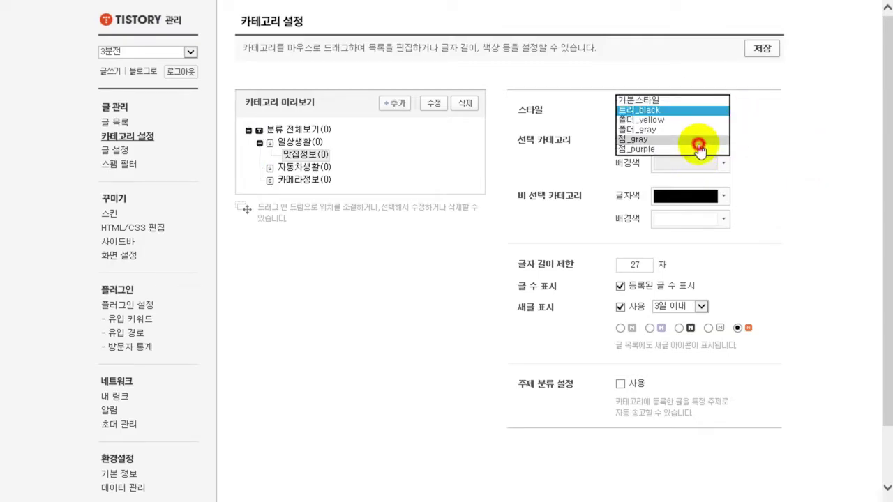
click(698, 143)
click(722, 111)
click(715, 117)
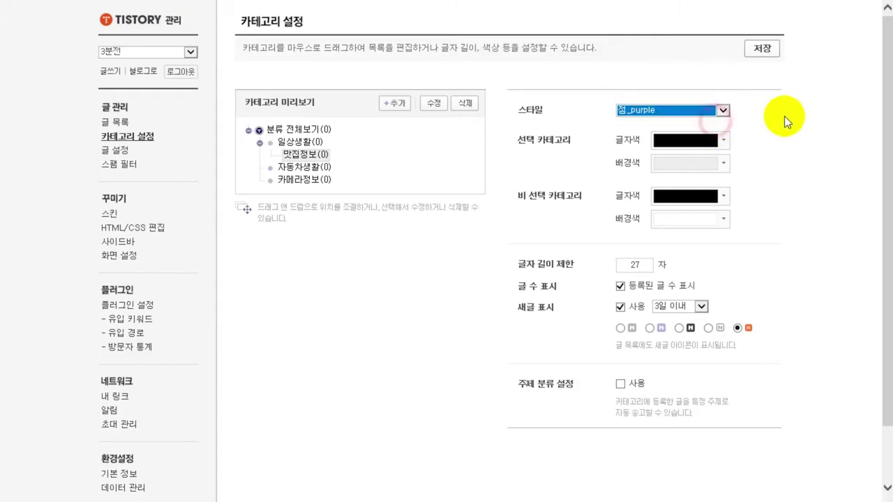
Set the category list style to 트리_black.
click(722, 111)
click(708, 73)
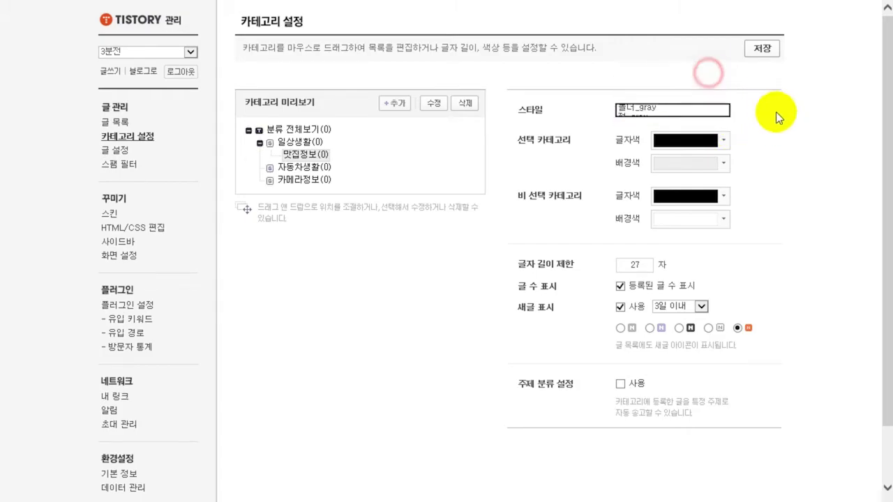
click(779, 116)
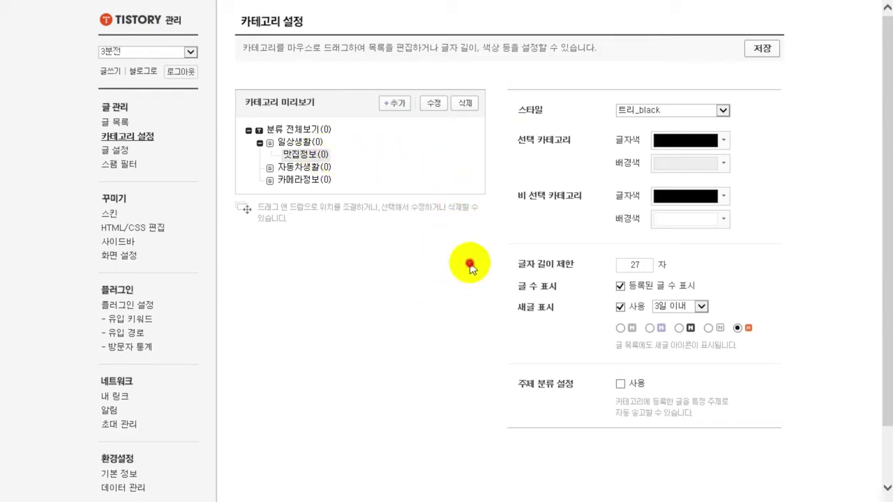
Examine the text and background colour settings for selected (선택 카테고리) and non-selected (비 선택 카테고리) categories.
drag(512, 142, 561, 145)
click(583, 149)
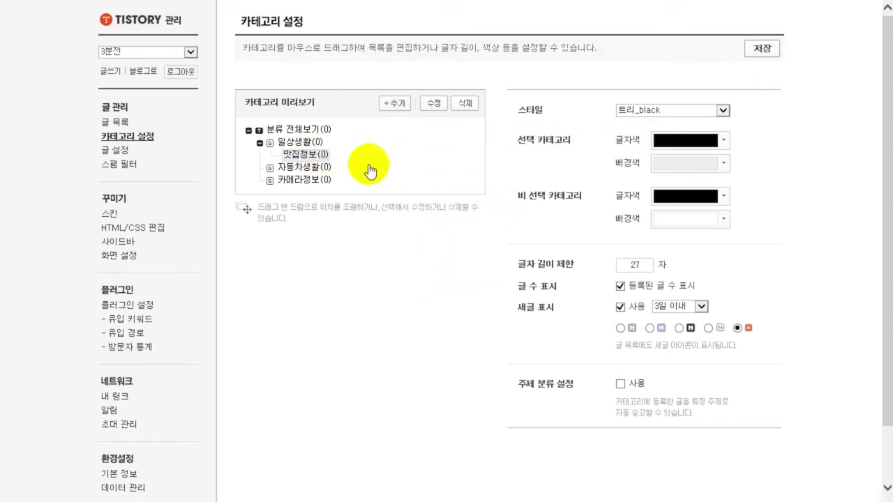
click(687, 139)
click(688, 136)
click(729, 163)
click(770, 178)
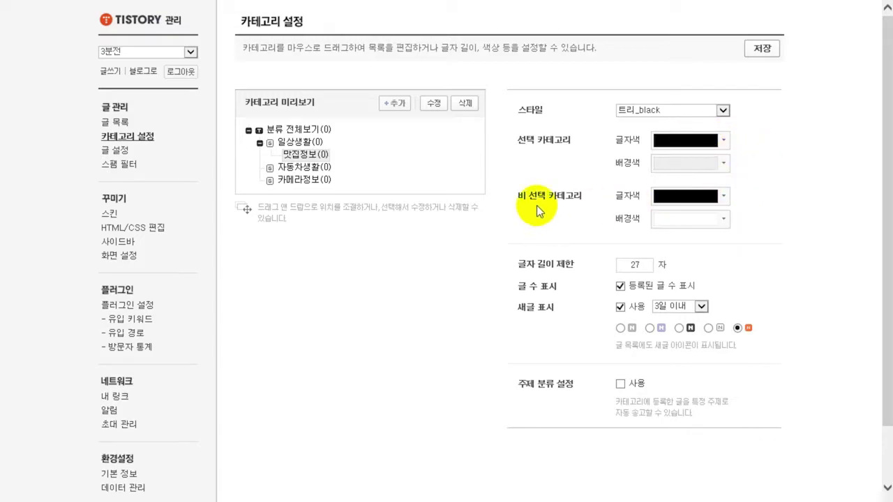
drag(519, 197, 578, 200)
click(578, 199)
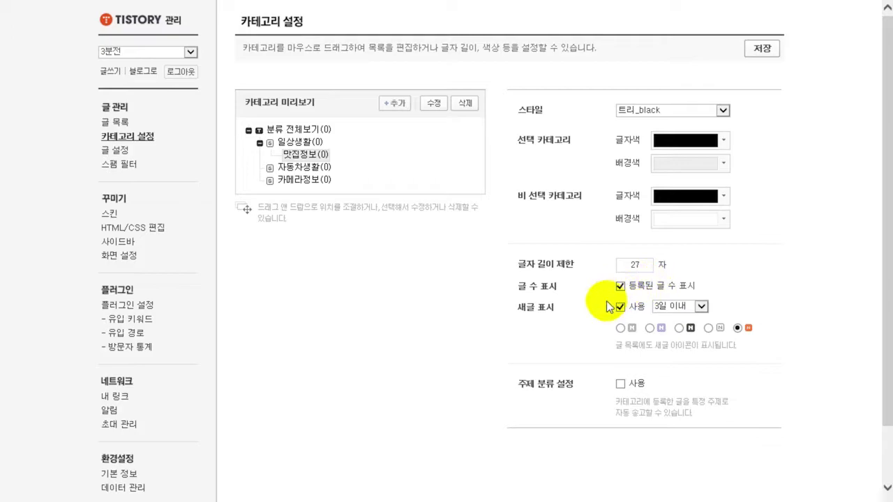
Turn off the post count display (등록된 글 수 표시) for the categories.
click(770, 289)
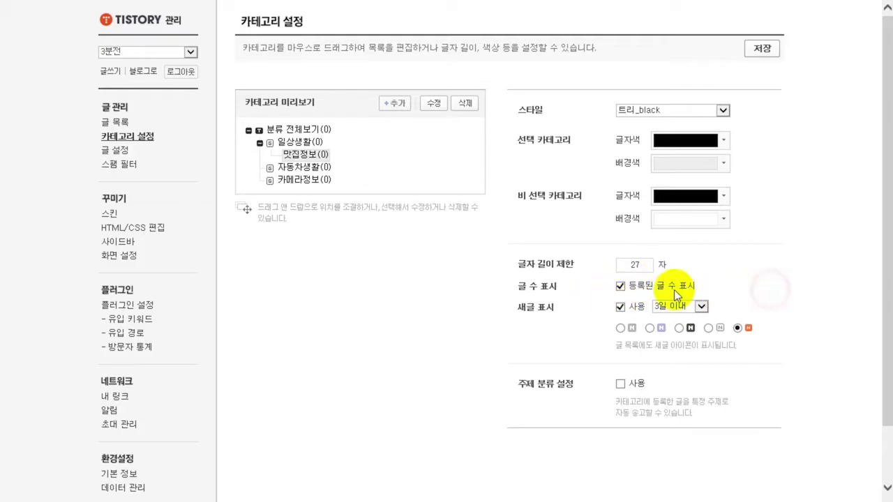
click(620, 287)
click(620, 286)
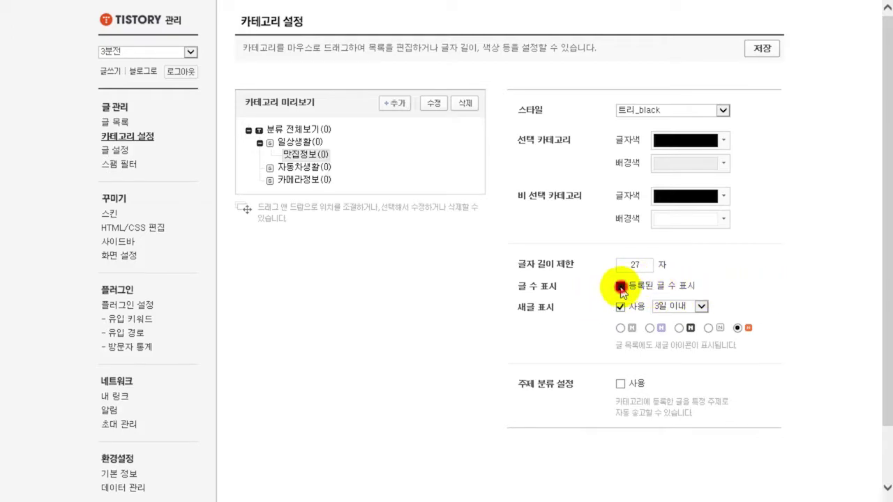
click(620, 286)
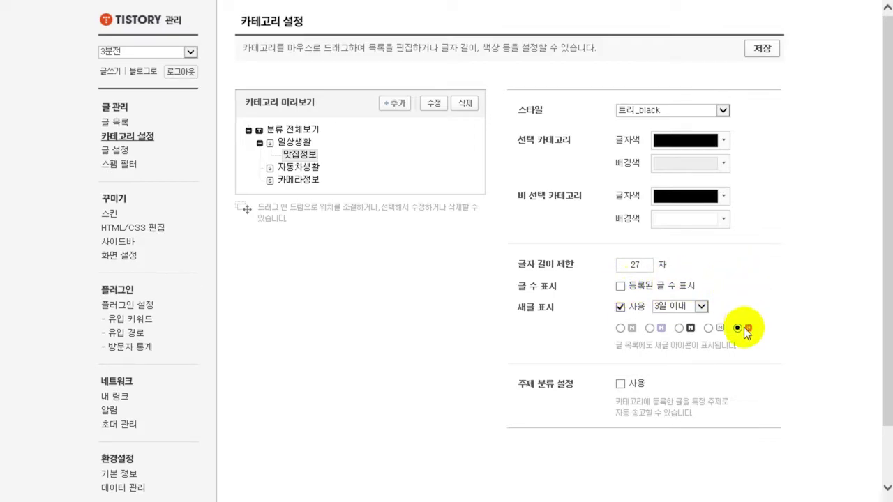
View the period choices for the new-post indicator (새글 표시).
click(696, 306)
click(696, 306)
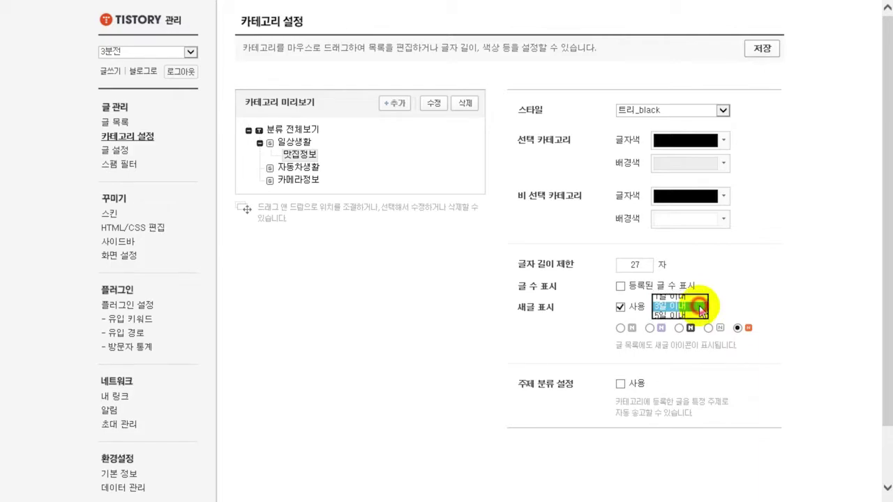
click(792, 326)
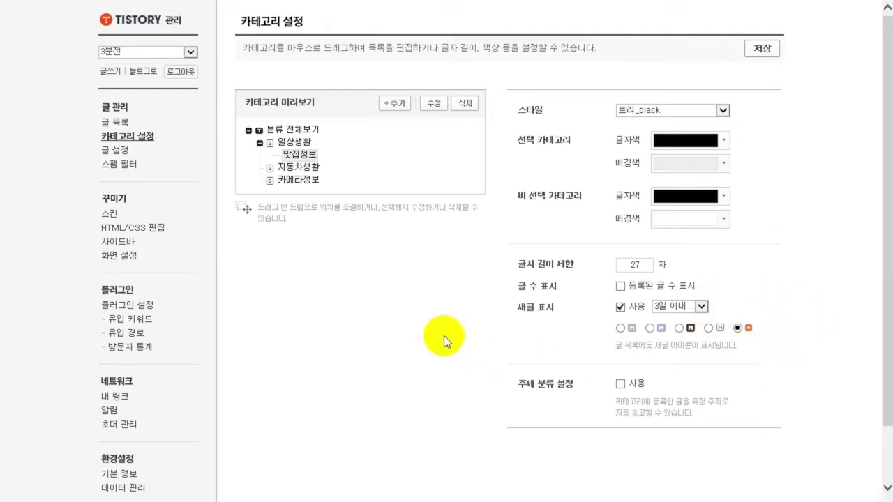
click(492, 342)
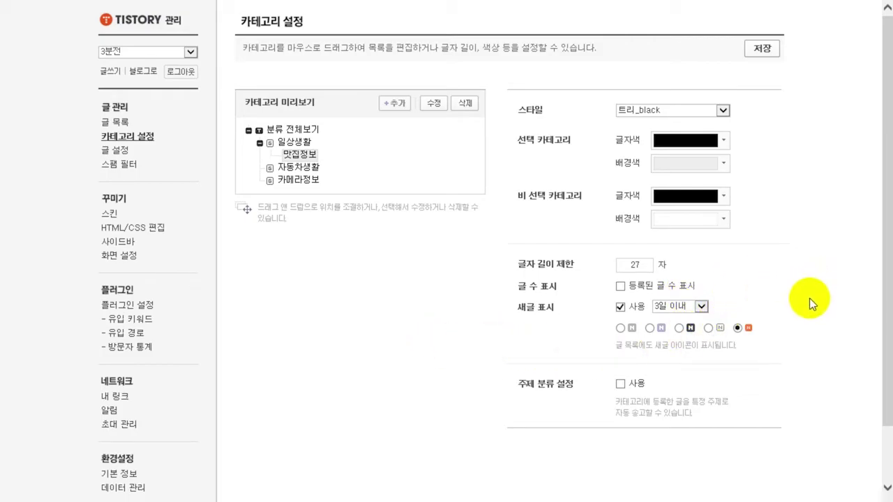
Enable topic classification (주제 분류 설정) and save the category settings.
click(516, 385)
drag(516, 385, 568, 382)
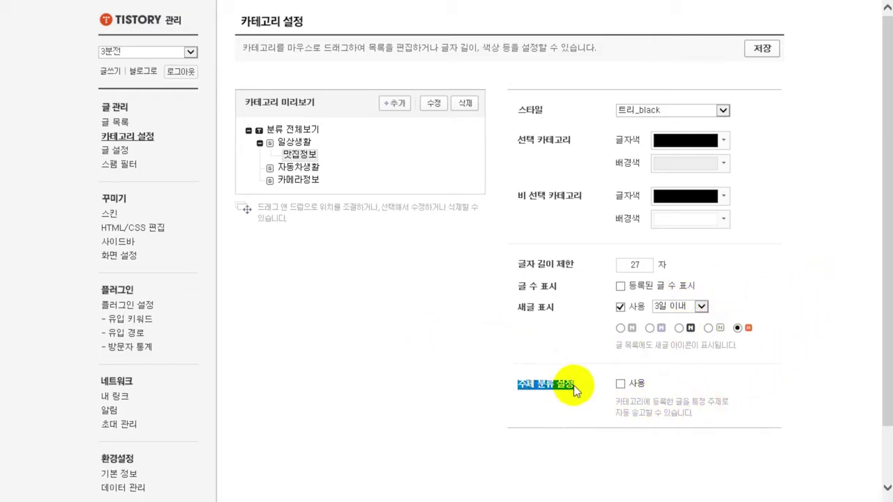
click(615, 397)
click(752, 392)
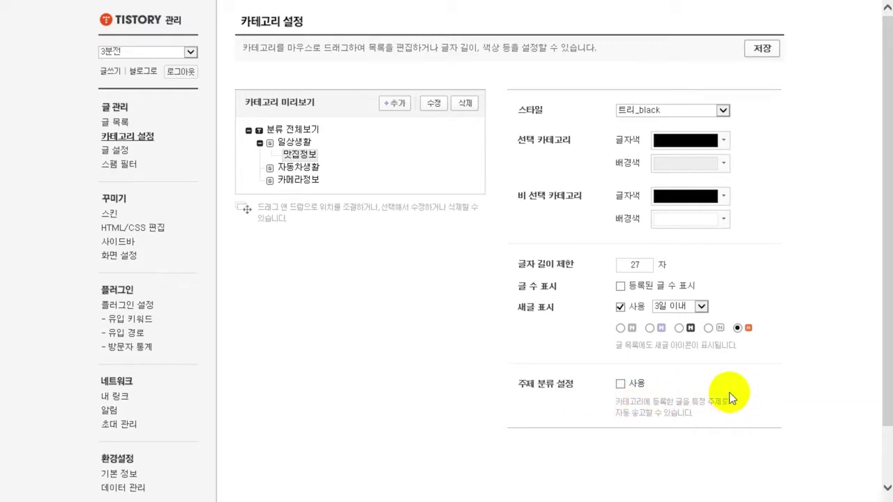
click(621, 384)
click(757, 49)
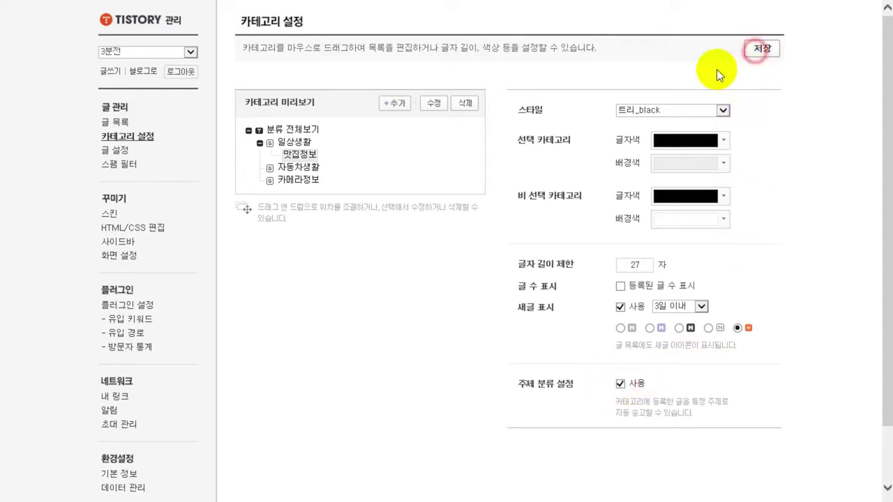
Reload the category settings and choose 일상생활 as the category for a topic classification mapping.
click(147, 138)
scroll(530, 370, down, 1)
scroll(525, 377, down, 1)
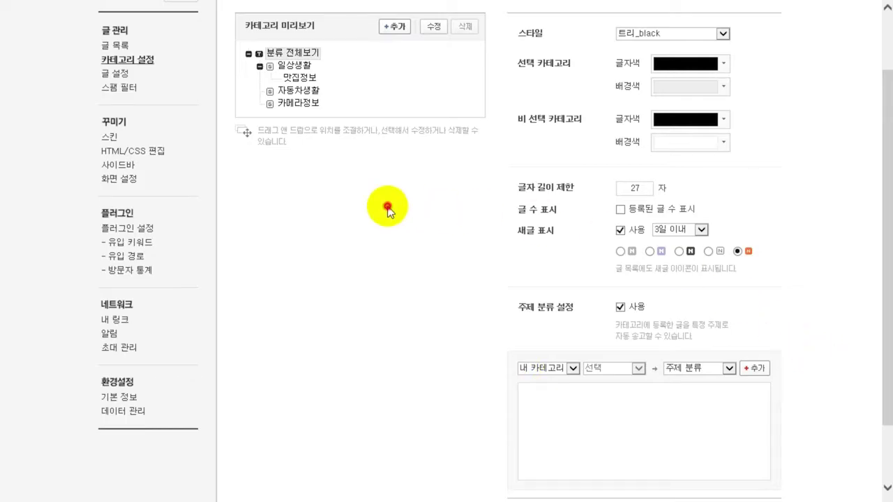
click(303, 64)
click(547, 360)
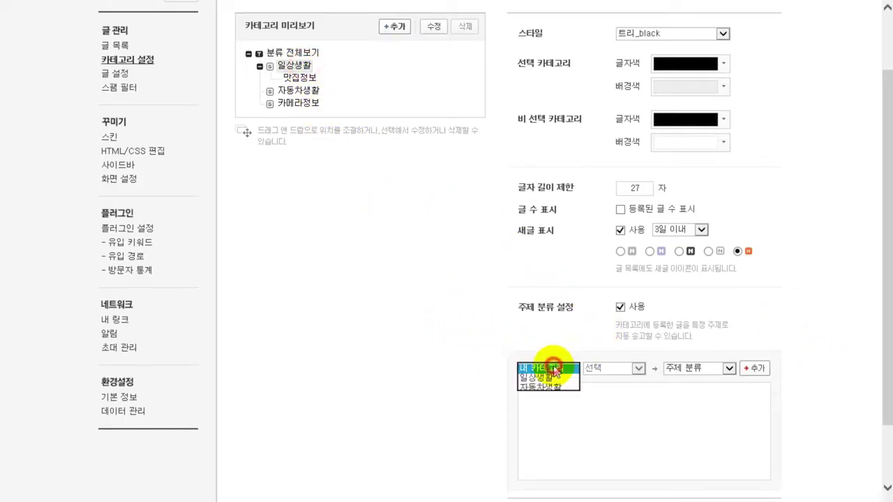
click(465, 353)
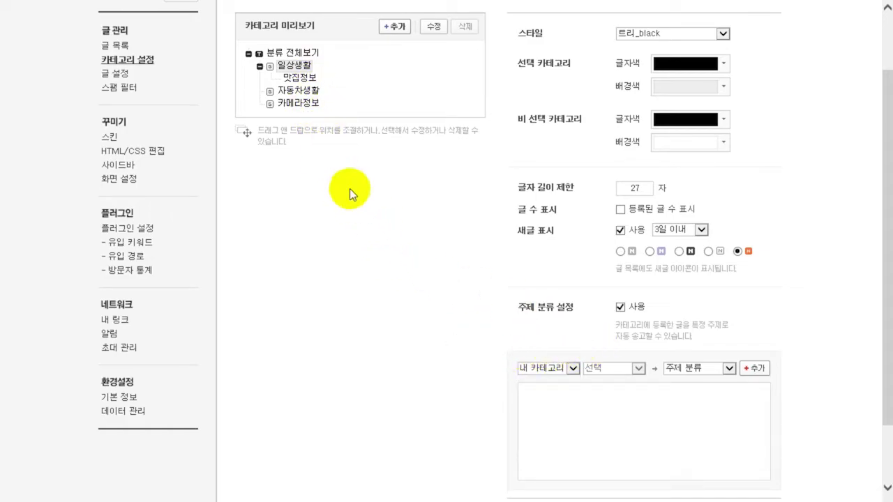
click(562, 368)
click(540, 376)
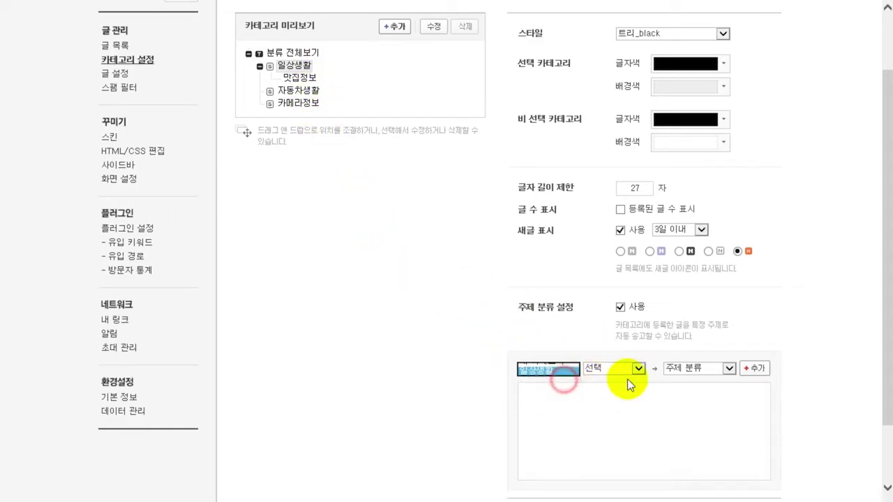
Choose 일상다반사 as the topic for the 일상생활 category.
click(636, 368)
click(634, 369)
click(698, 367)
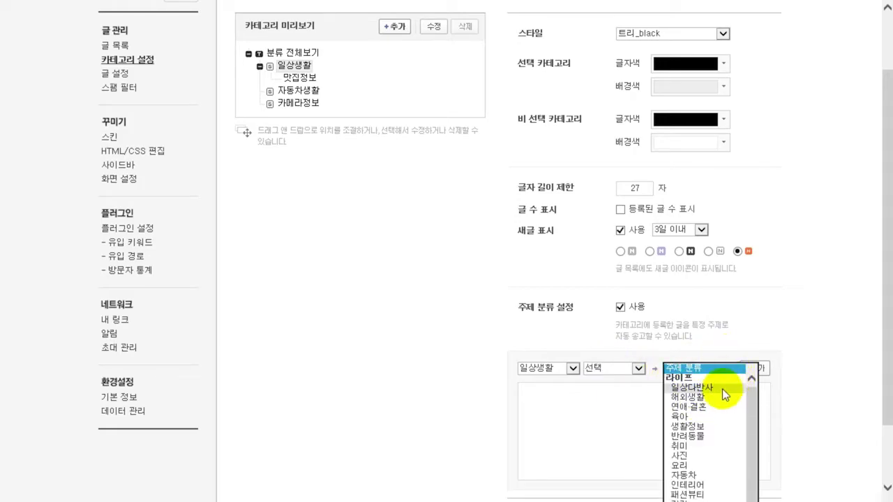
click(723, 387)
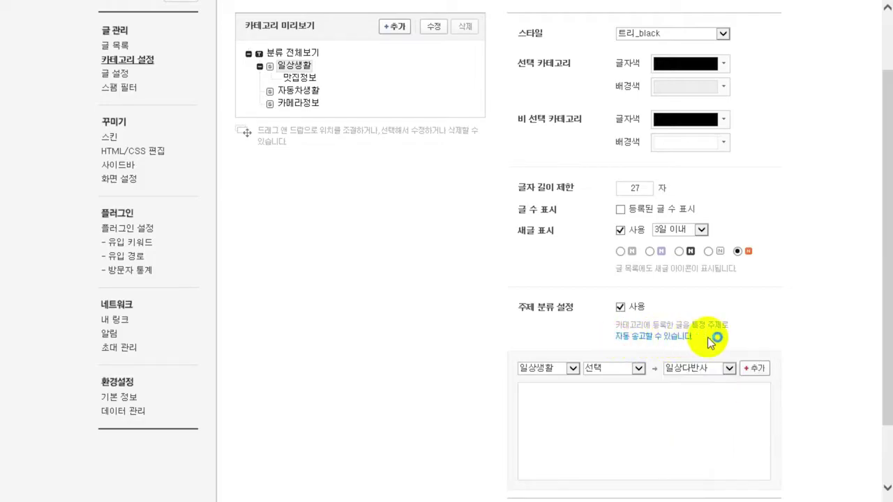
click(765, 343)
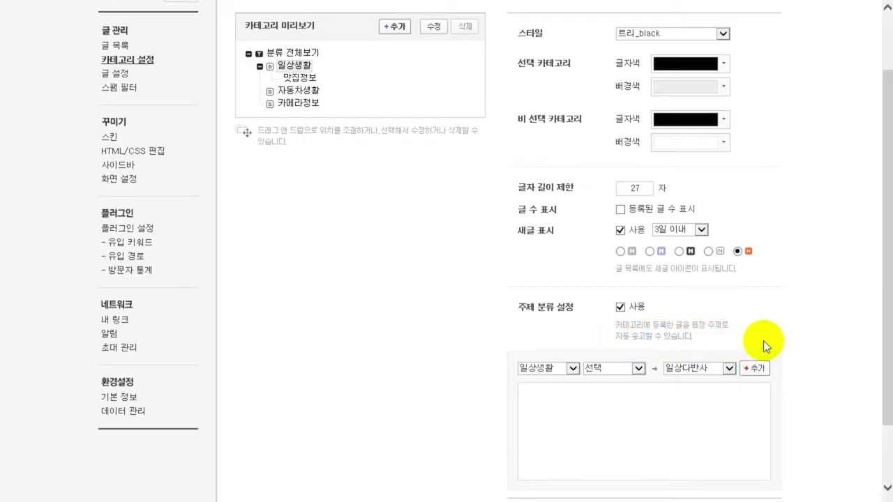
Add a topic classification mapping the 맛집정보 subcategory of 일상생활 to the topic 맛집.
click(310, 77)
click(605, 369)
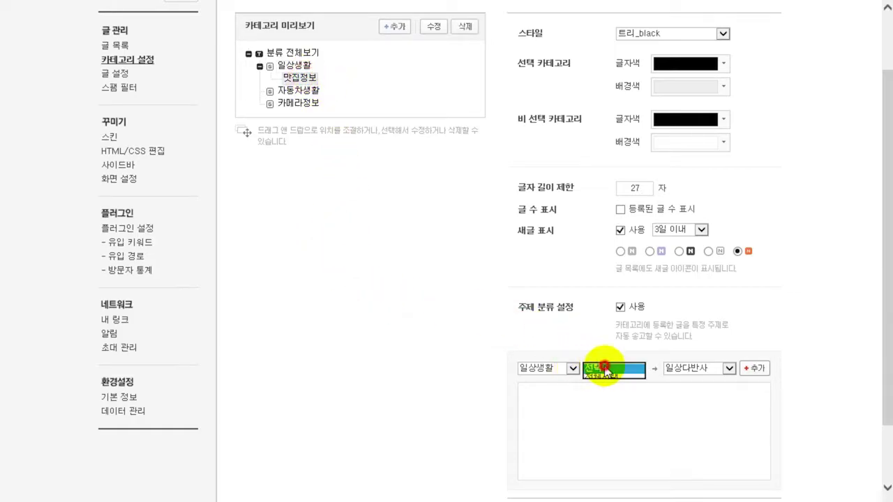
click(630, 389)
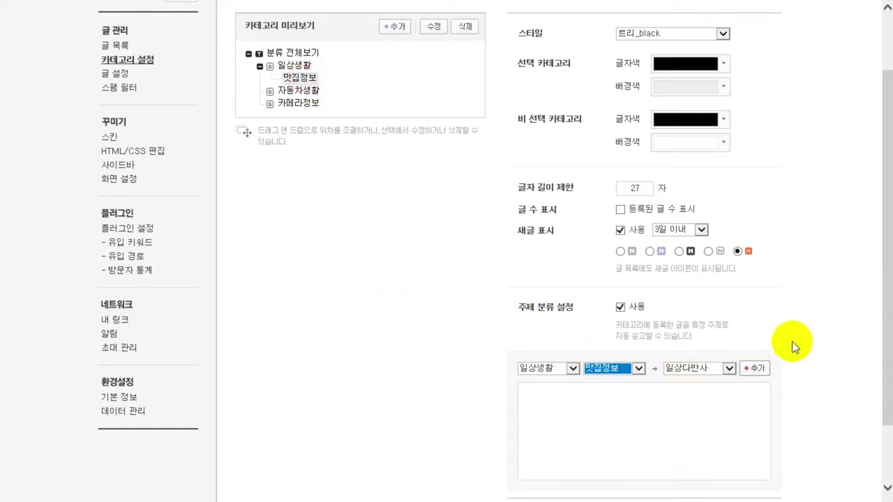
click(727, 368)
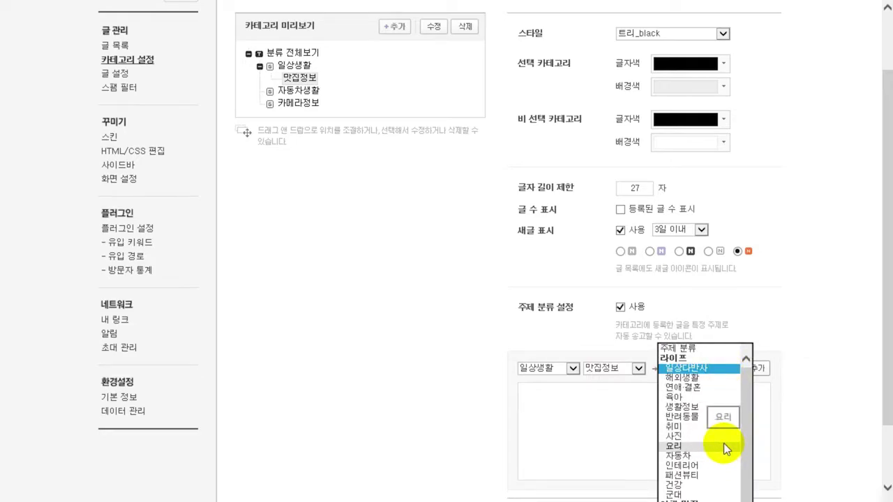
click(712, 410)
click(751, 368)
click(819, 382)
click(371, 241)
Add a topic classification mapping the 카메라정보 category to the topic 사진.
click(313, 104)
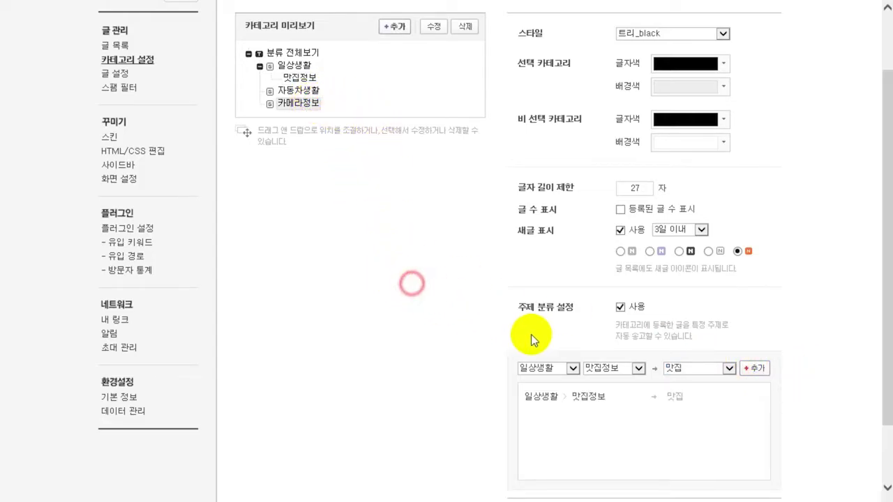
click(572, 368)
click(572, 387)
click(619, 367)
click(698, 368)
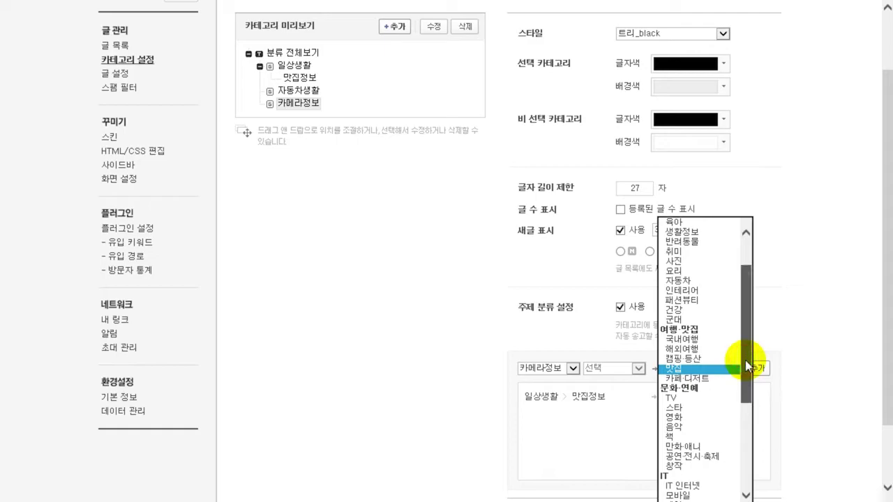
drag(746, 366, 742, 344)
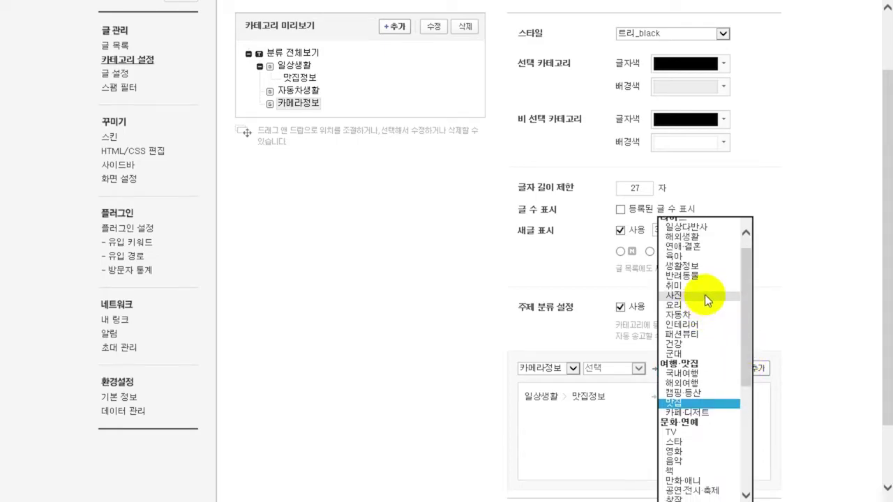
click(703, 295)
click(757, 375)
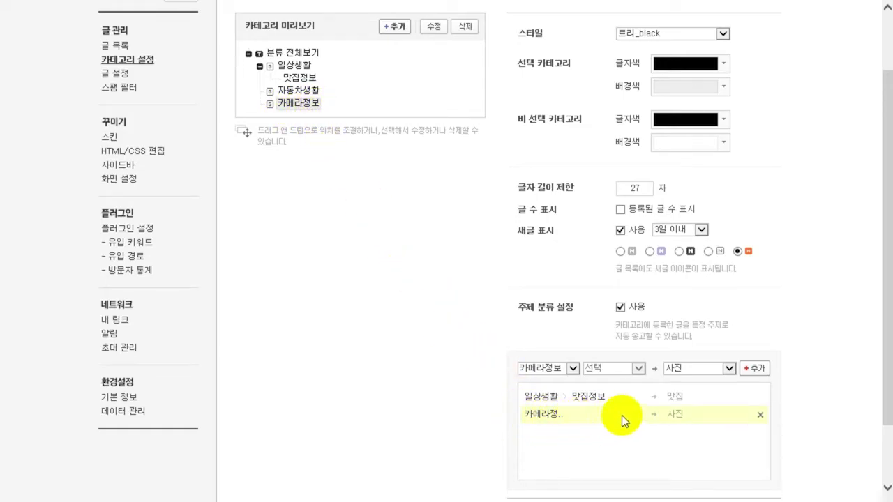
Save the category settings with the added topic classification mappings.
click(722, 371)
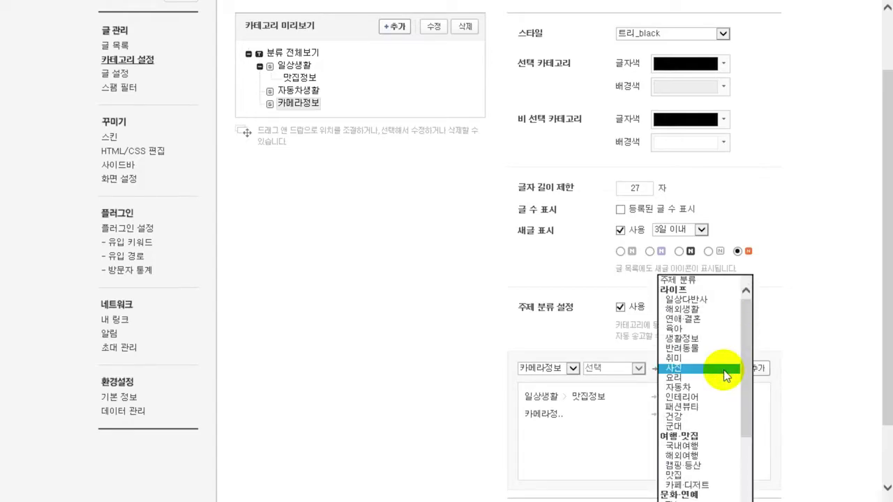
click(819, 372)
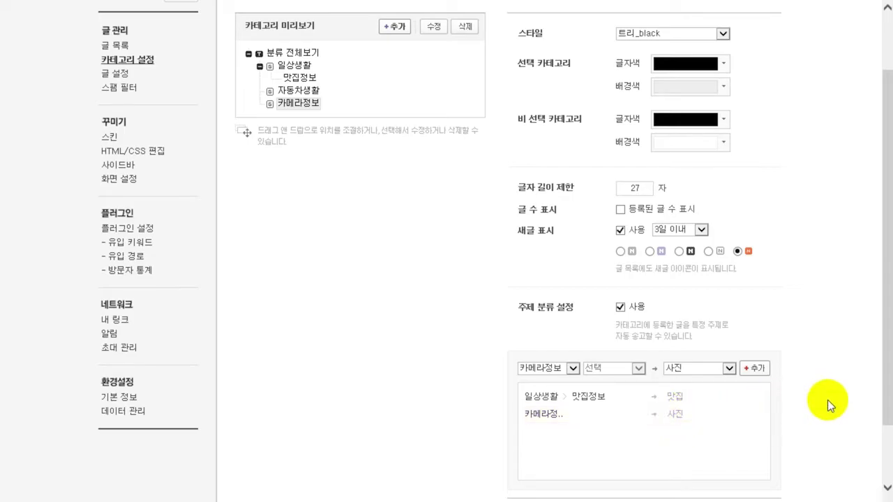
scroll(824, 400, up, 2)
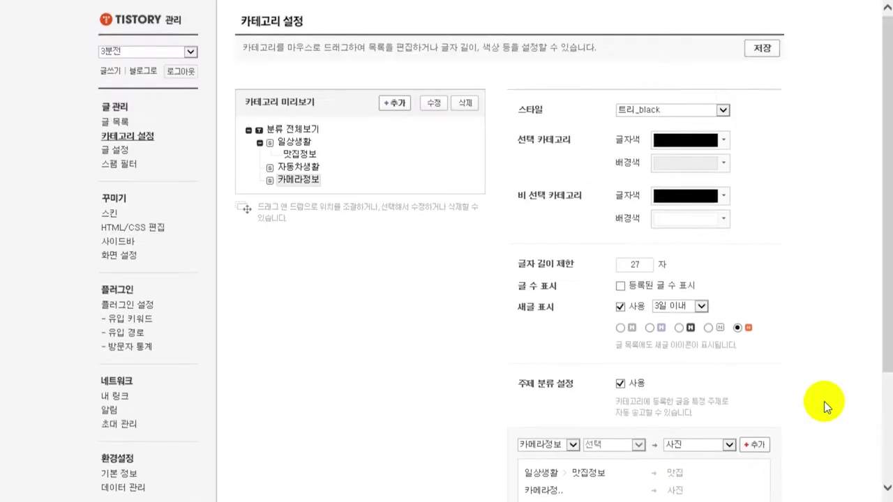
click(816, 282)
click(764, 49)
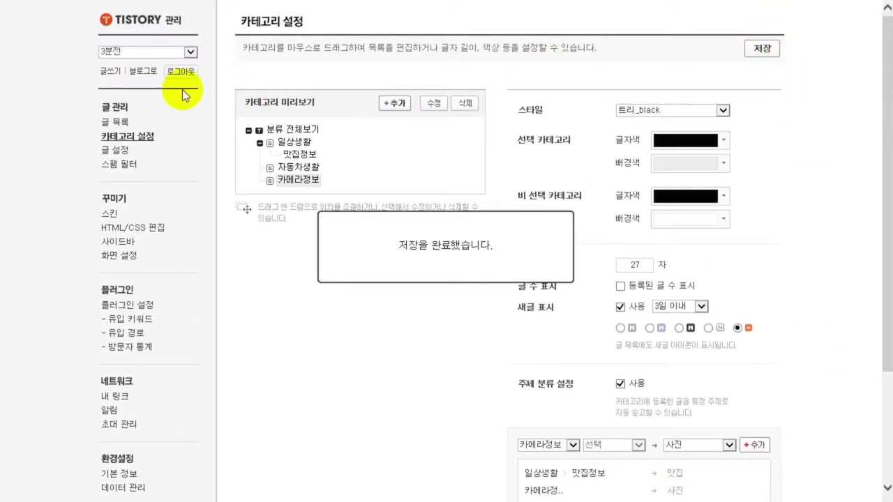
Start a new post with the title "ㅁㄴㅇㄻㄴㅇㄻㄴㅇ" and the body text "ㅁㄴㅇㄻㄴㅇㄻㄴㅇㄻㄴㅇㄹ".
click(110, 71)
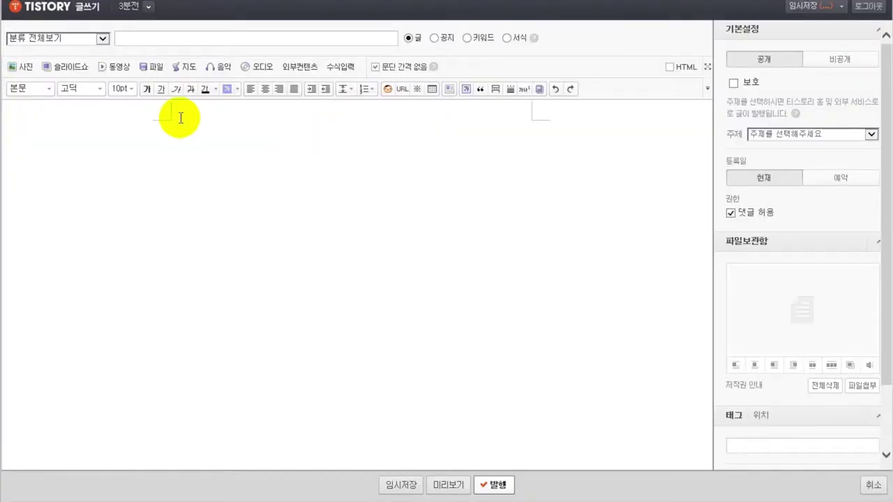
click(149, 37)
text(ㅁㄴㅇㄻㄴㅇㄻㄴㅇ)
click(305, 180)
text(ㅁㄴㅇㄻㄴㅇㄻㄴㅇㄻㄴㅇㄹ)
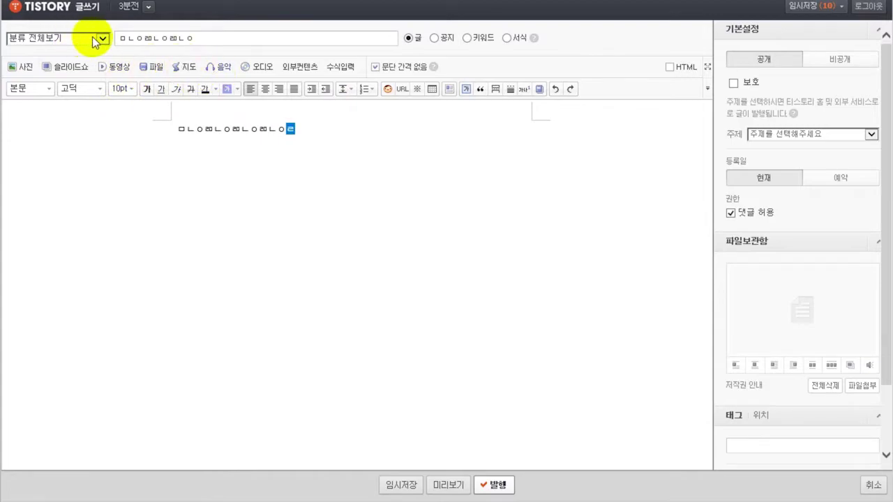
Check the post's topic (주제) setting and append "카메라" to the post title.
click(629, 273)
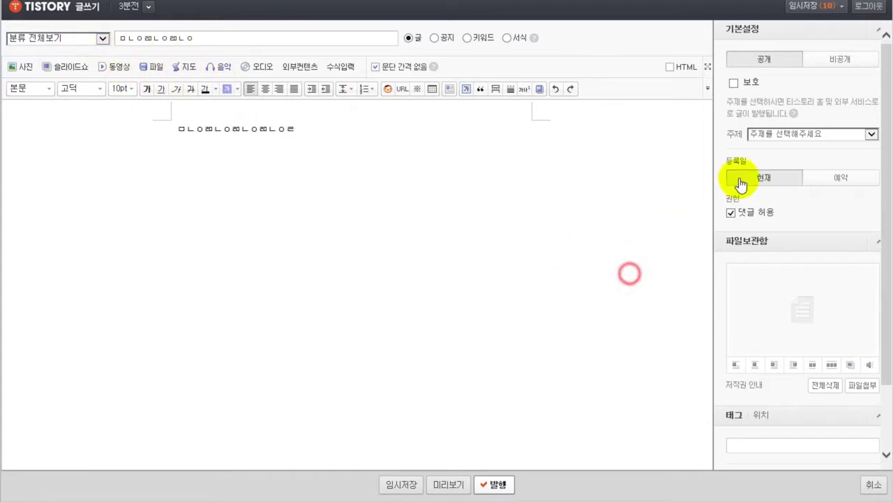
click(821, 134)
click(836, 135)
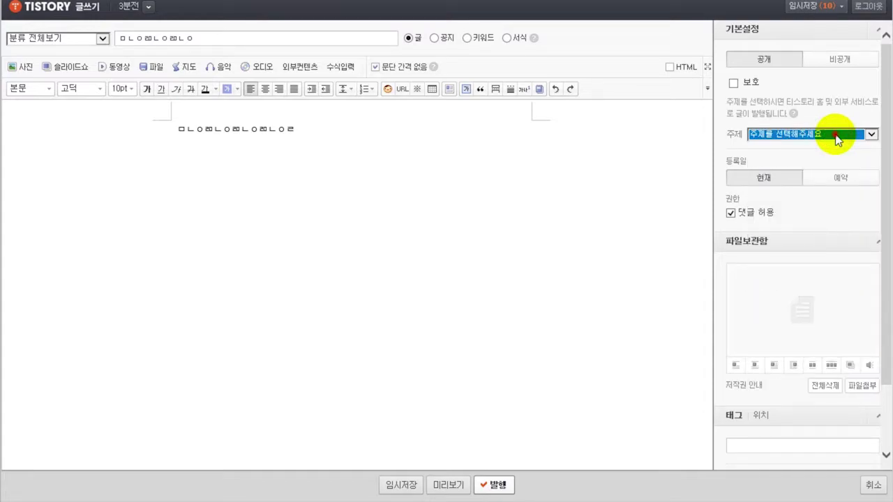
click(836, 134)
click(437, 223)
click(218, 44)
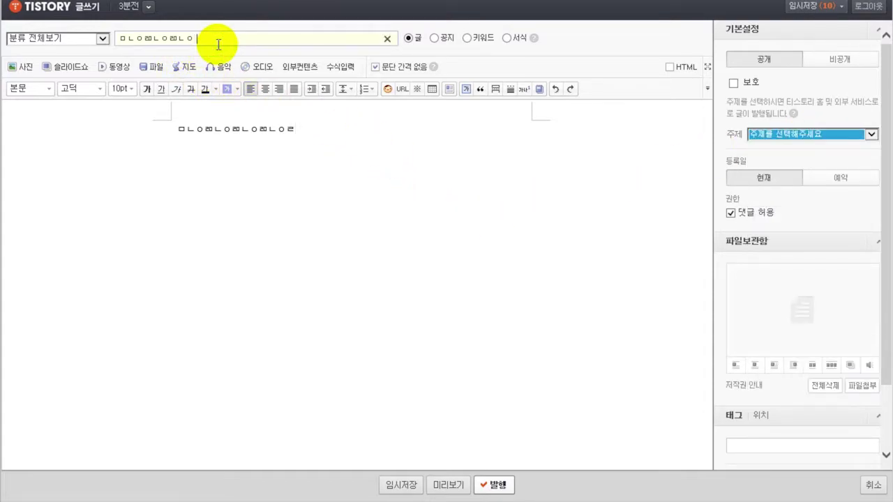
click(318, 134)
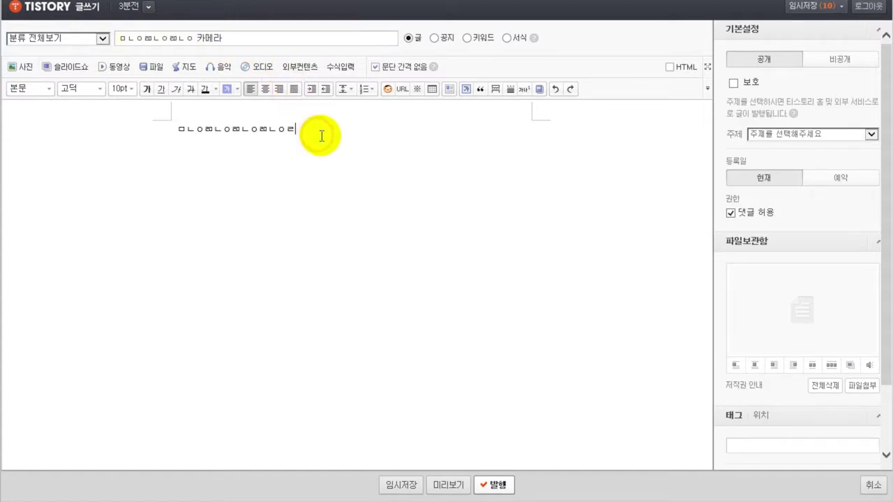
click(360, 163)
Assign the post to the 카메라정보 category and publish it.
click(96, 37)
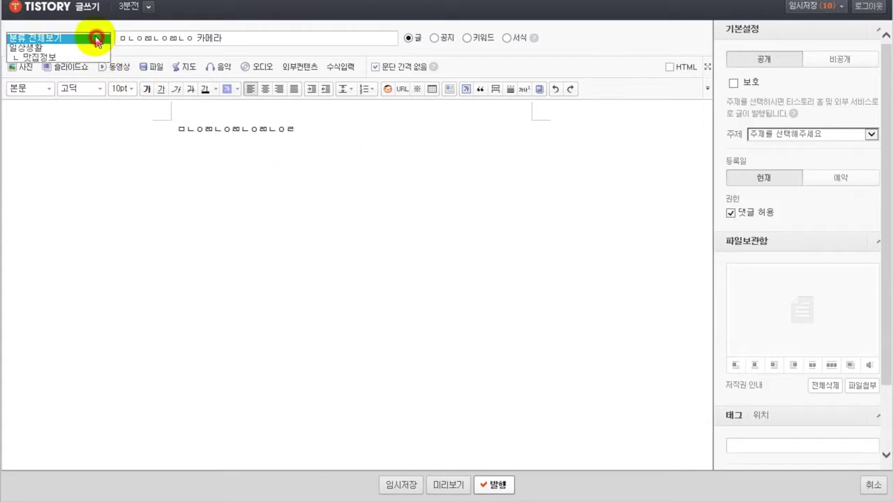
click(91, 77)
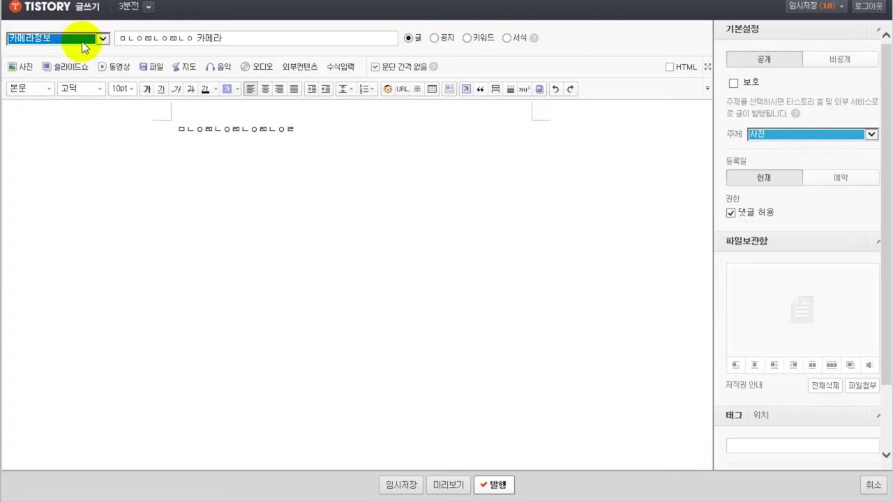
click(832, 134)
click(839, 137)
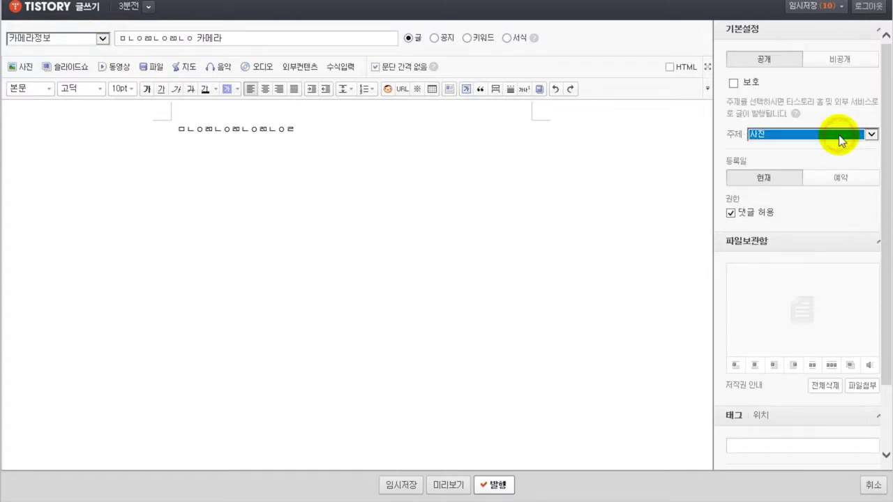
click(839, 137)
click(839, 135)
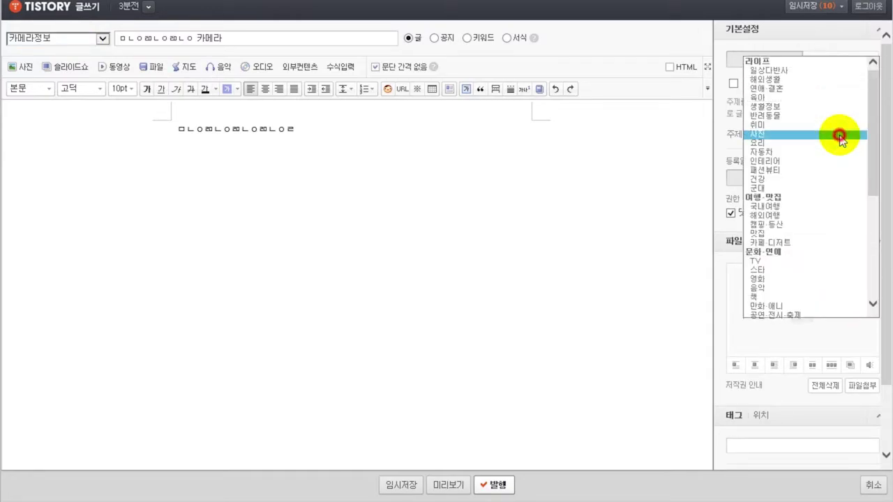
click(500, 177)
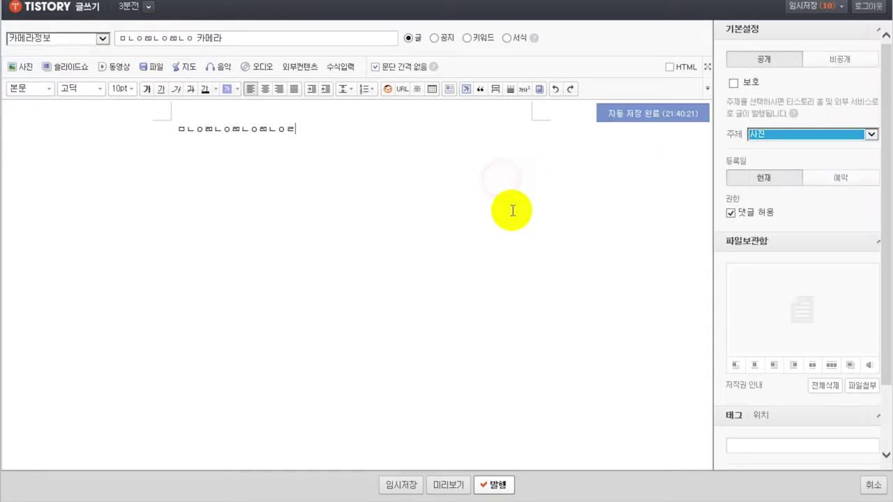
click(513, 487)
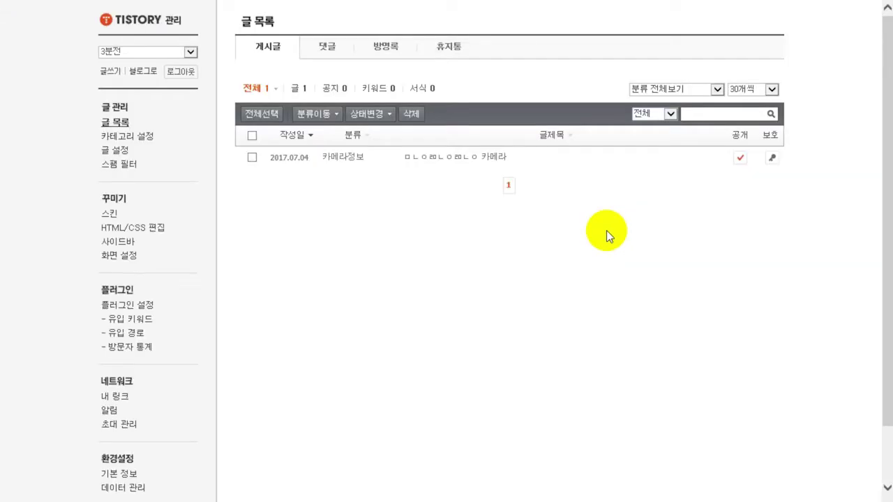
Open the published 카메라 post on the blog and view its page.
click(586, 268)
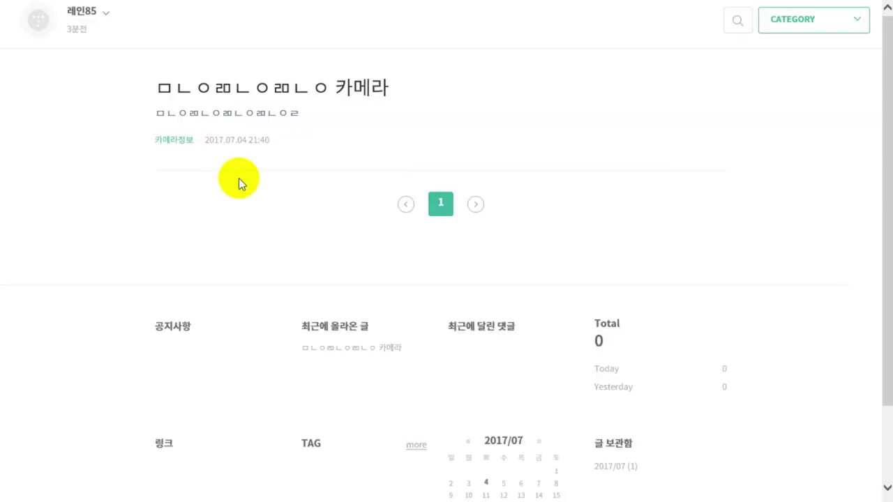
click(318, 197)
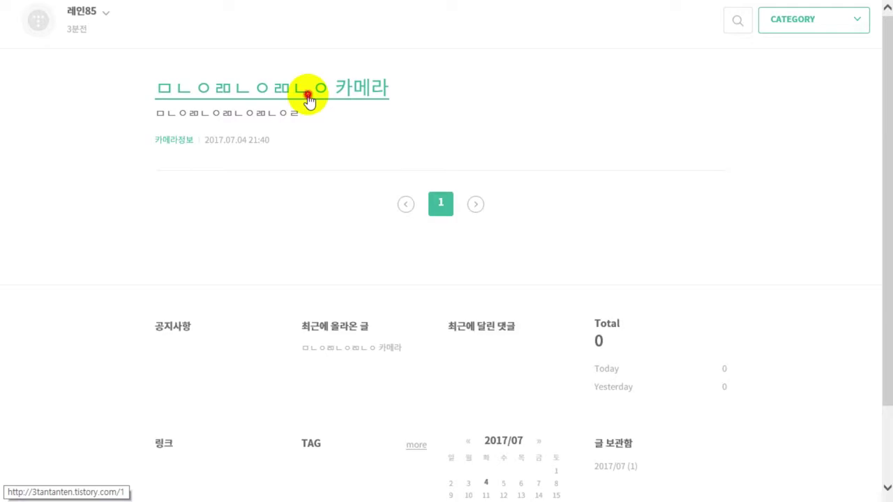
click(308, 98)
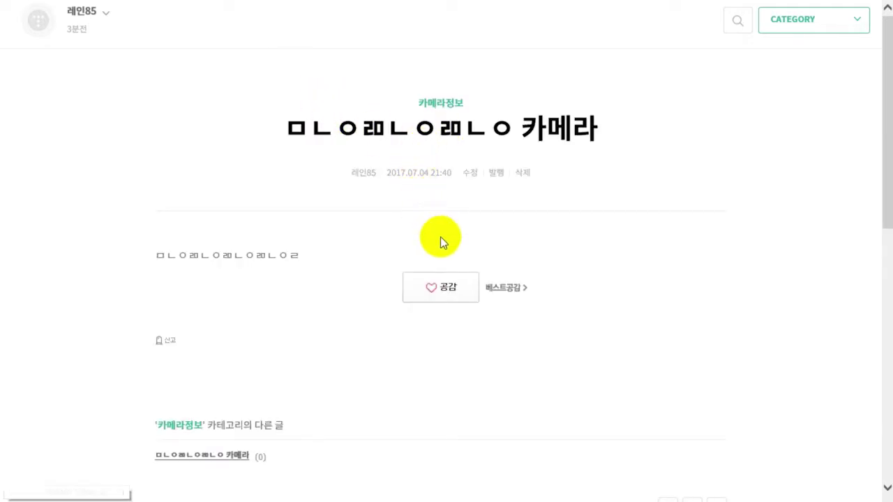
click(387, 261)
click(508, 329)
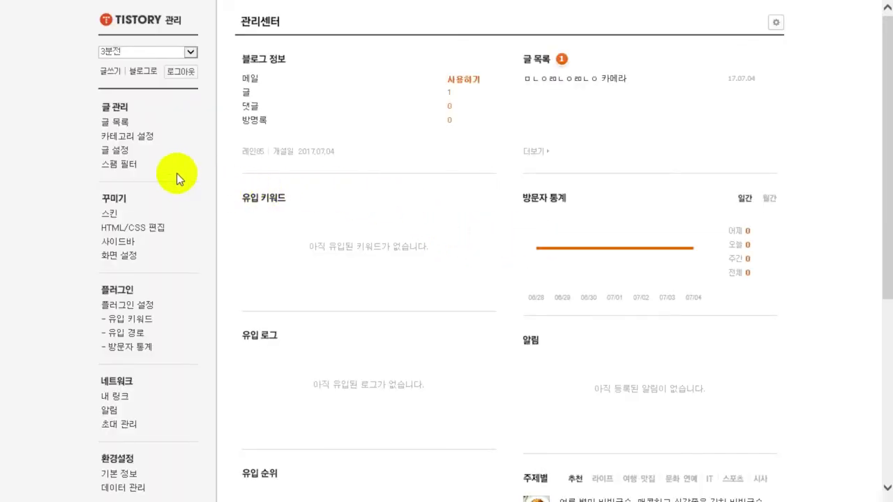
Open the category settings and look at the available 주제 분류 options for mapping categories to topics.
click(144, 142)
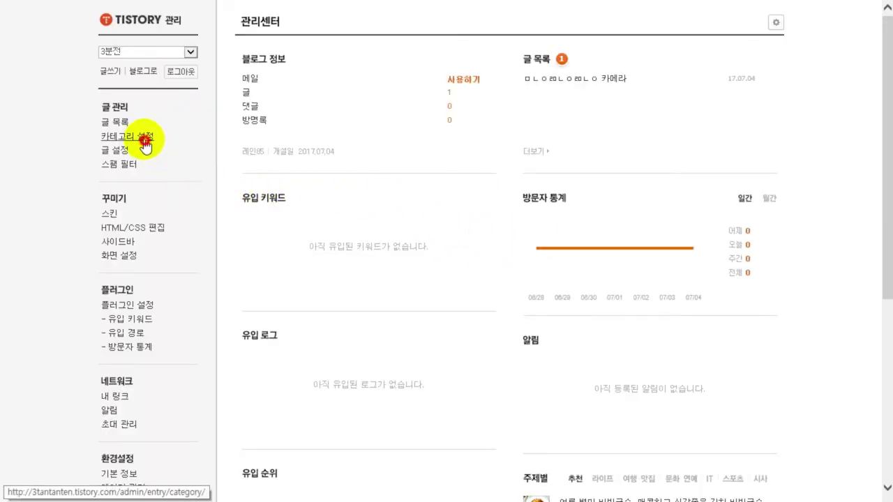
click(715, 445)
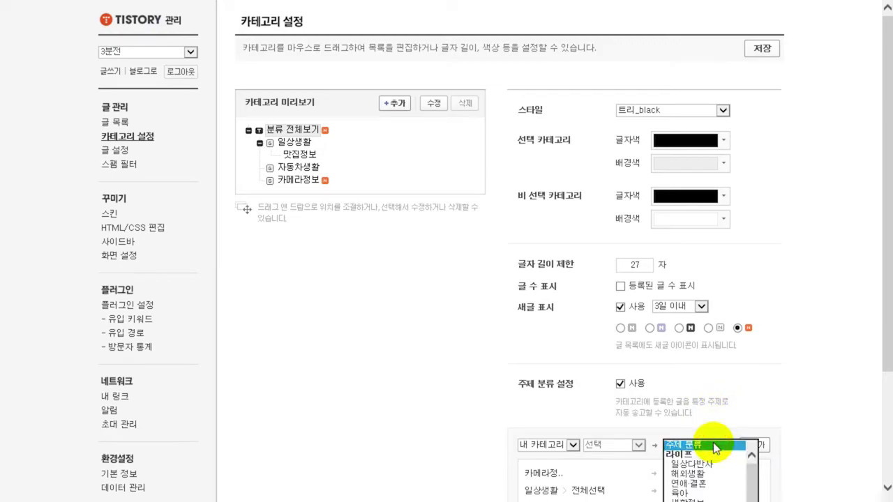
click(714, 445)
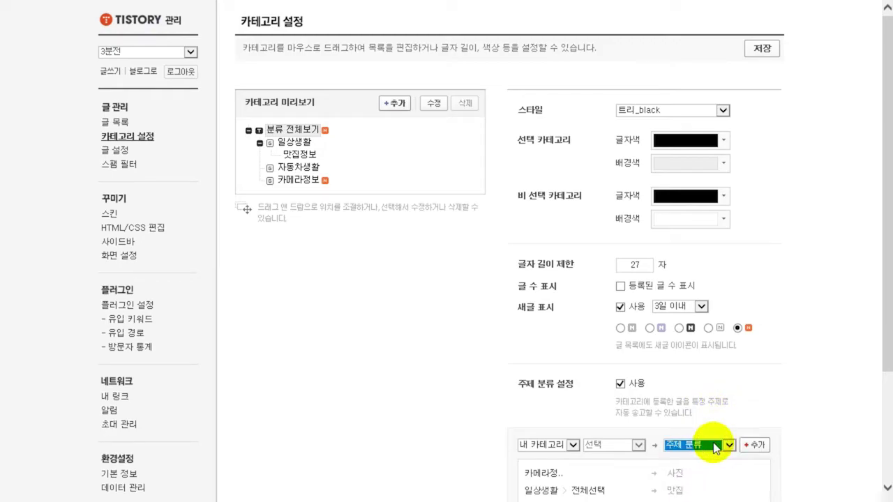
click(713, 444)
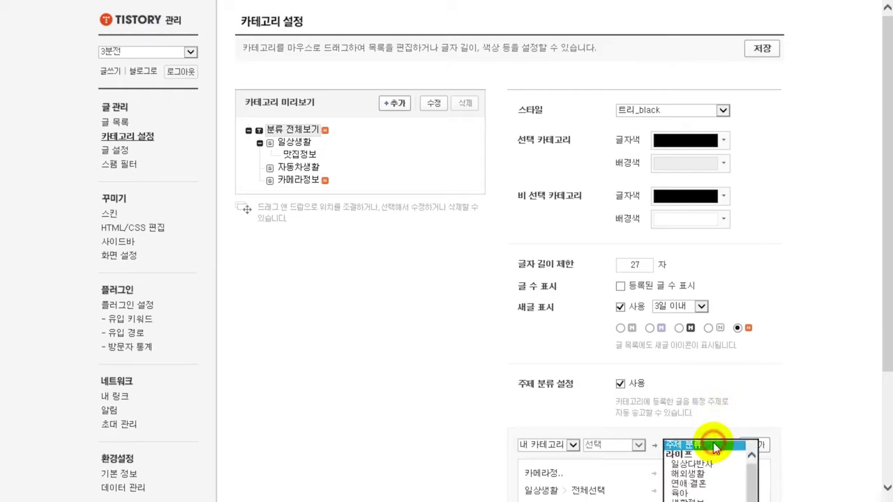
click(741, 407)
click(436, 334)
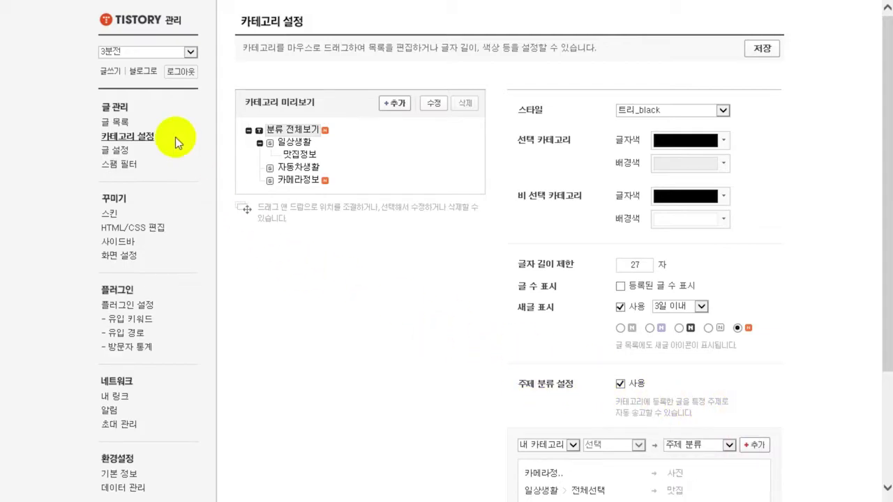
Open the 카메라 post on the blog from the post list and open it for editing.
click(116, 121)
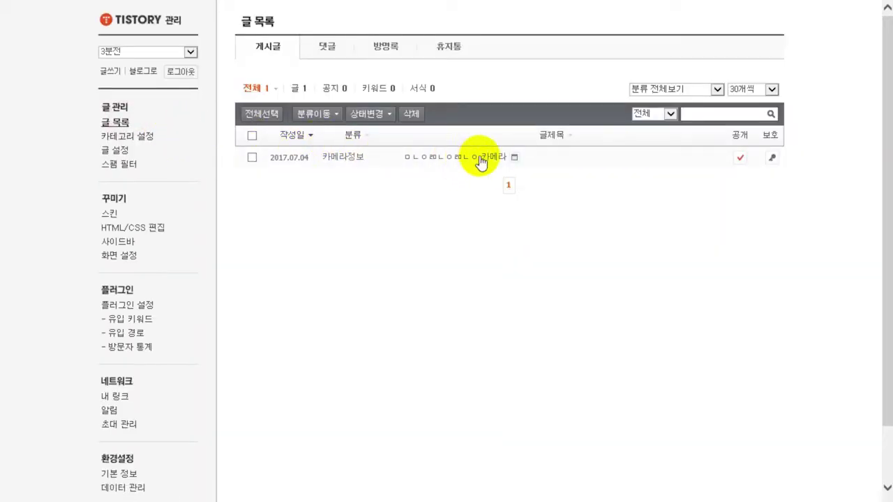
click(514, 157)
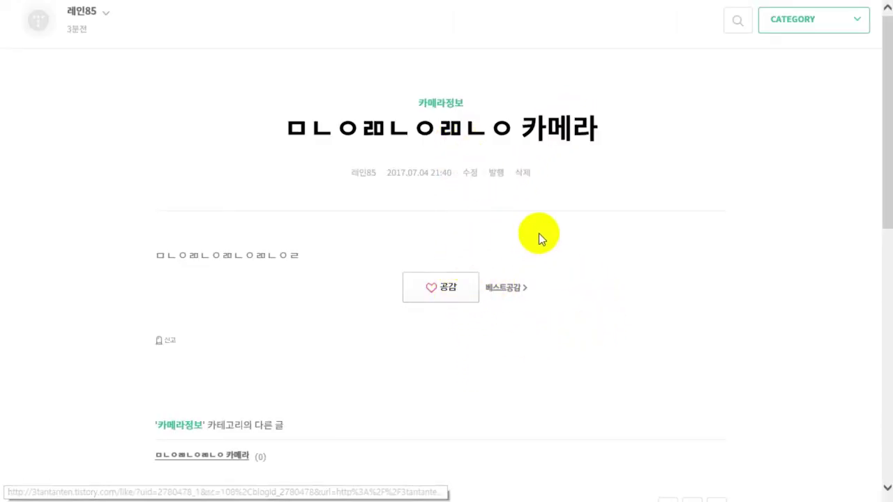
drag(336, 100, 474, 191)
click(473, 191)
click(470, 175)
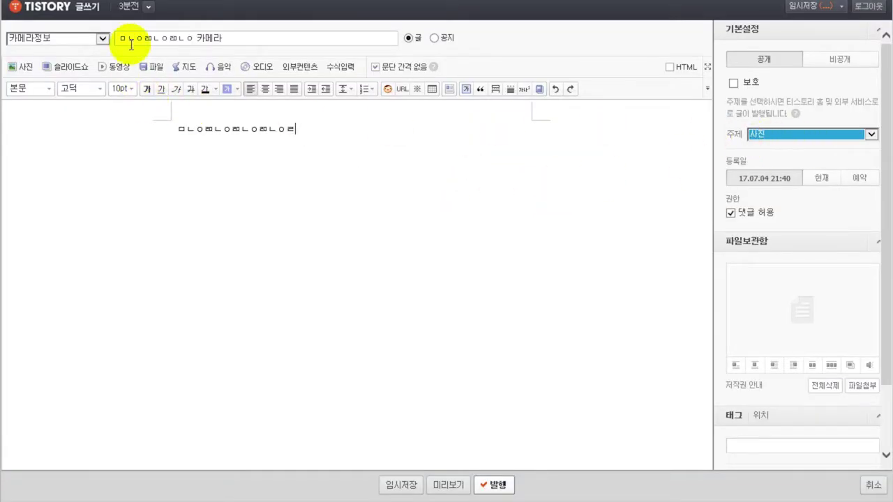
Switch the post's category to 맛집정보, check its topic, and switch the category back to 카메라정보.
click(105, 40)
click(105, 41)
click(106, 41)
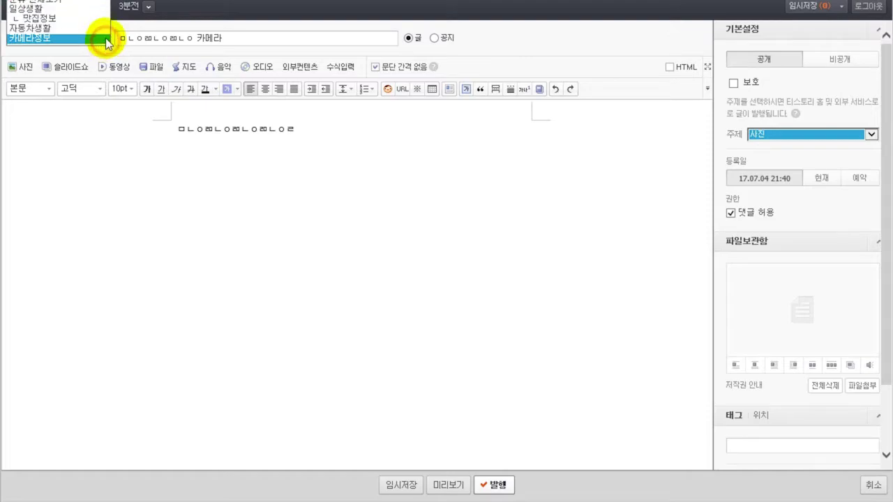
click(101, 19)
click(778, 136)
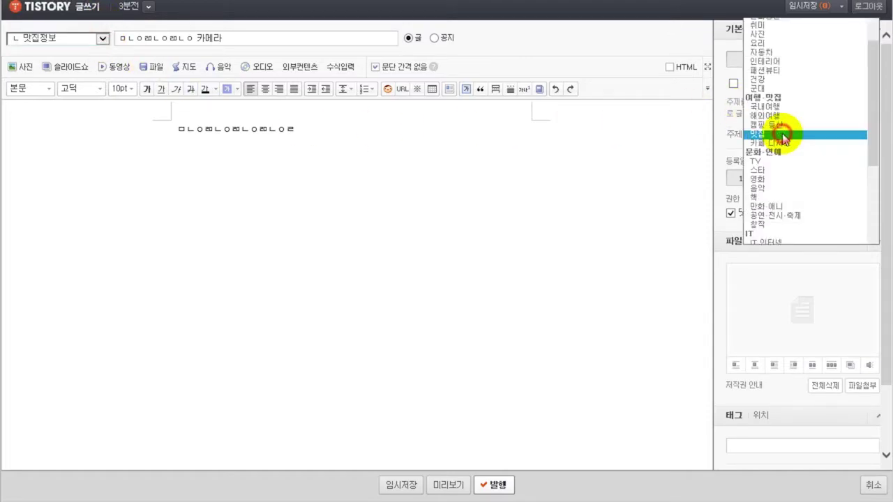
click(783, 135)
click(298, 206)
click(103, 38)
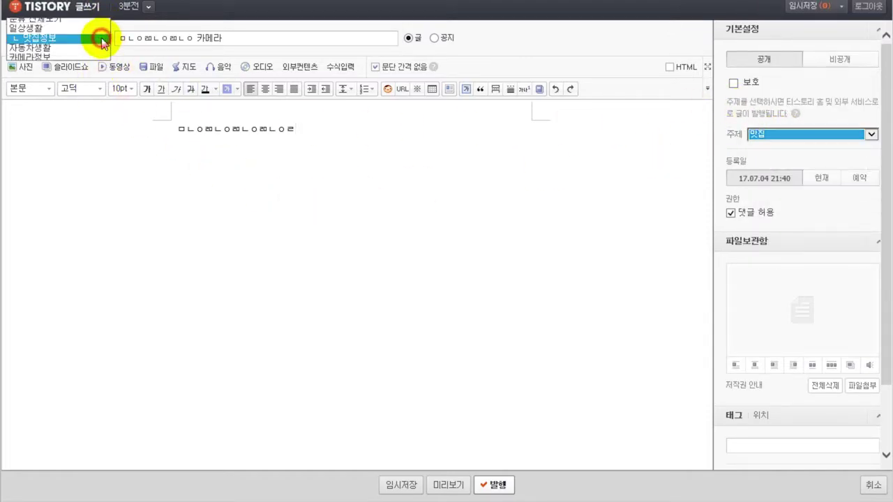
click(95, 57)
click(352, 185)
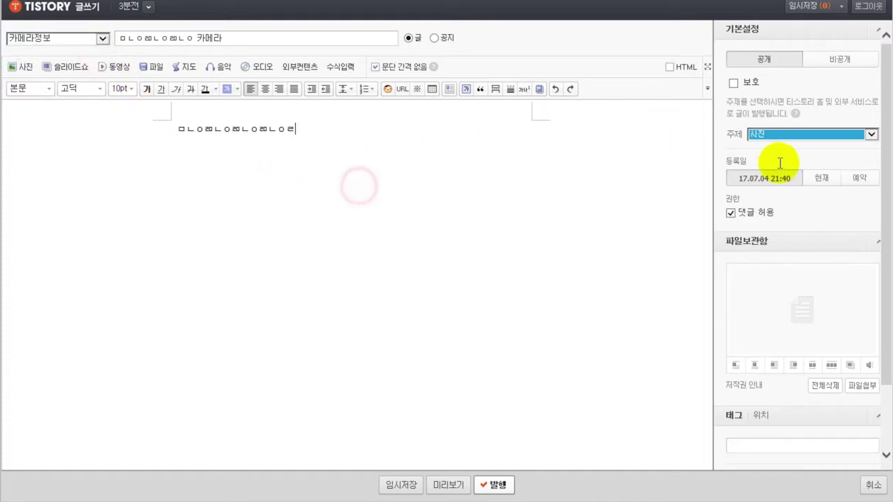
Set the post's topic to 주제 선택 안함 and publish the post.
click(813, 136)
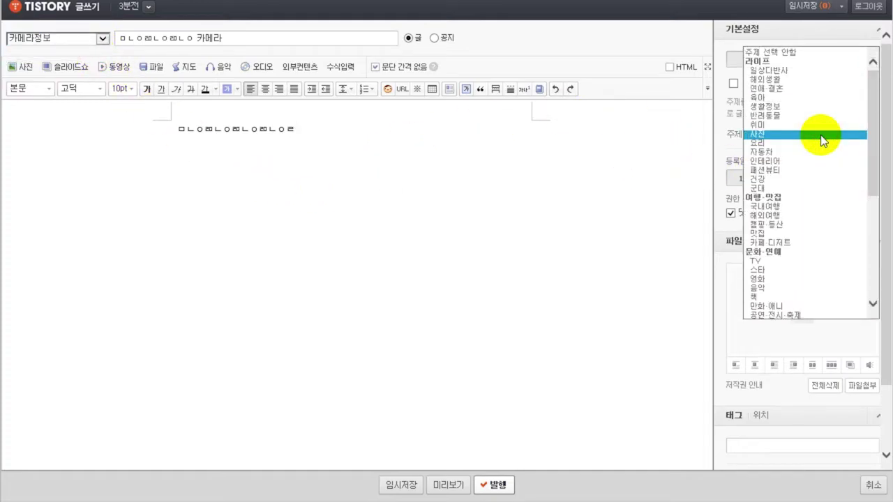
click(811, 54)
click(454, 305)
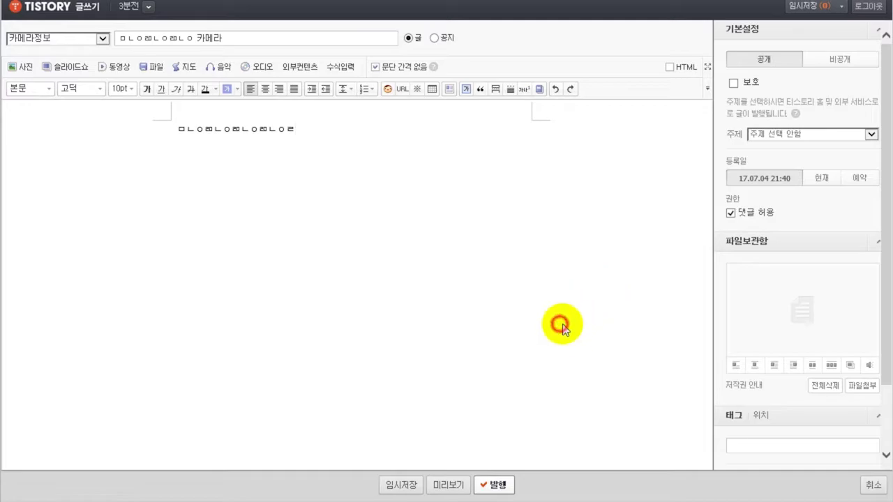
click(509, 484)
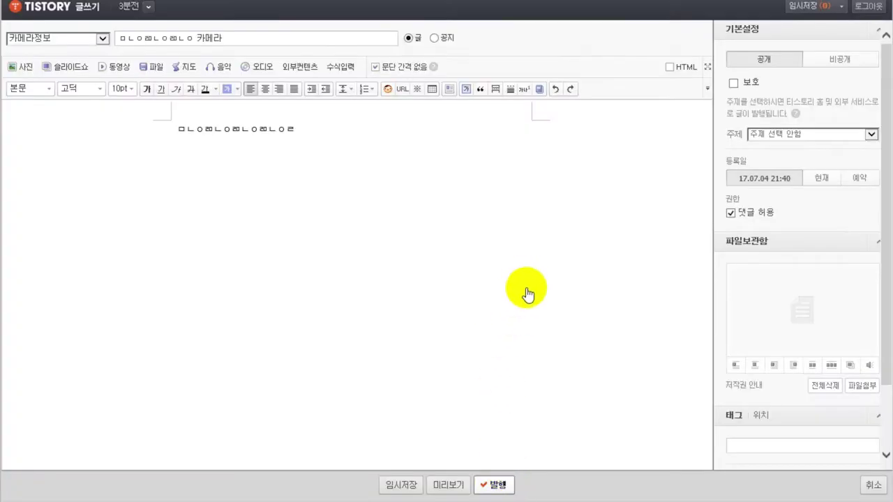
Examine the republished post's page on the blog for the 공감 button below the body text.
drag(330, 170, 616, 339)
click(632, 335)
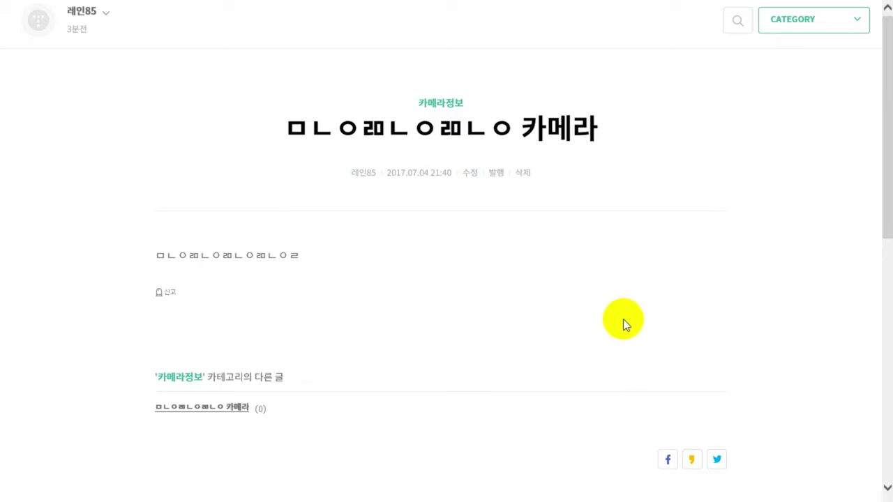
click(619, 309)
click(736, 265)
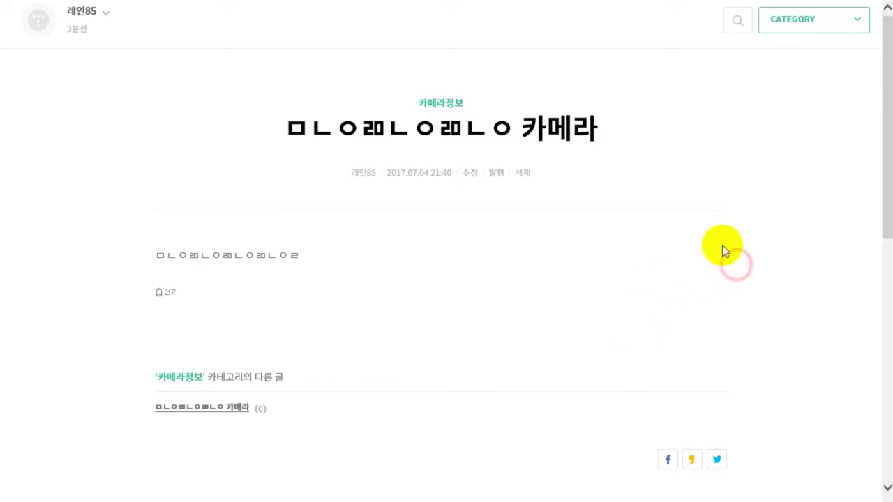
Return to the blog's management center and open the 카메라 post for editing from the post list.
key(q)
click(390, 195)
click(170, 115)
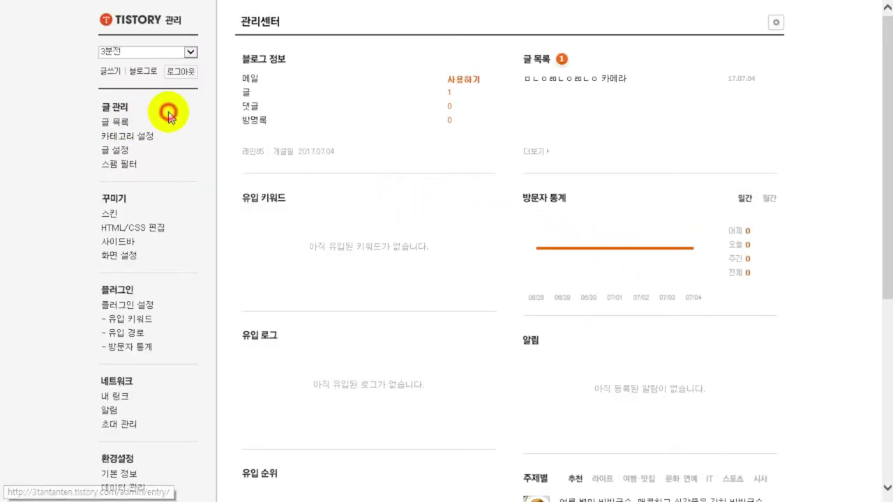
click(436, 160)
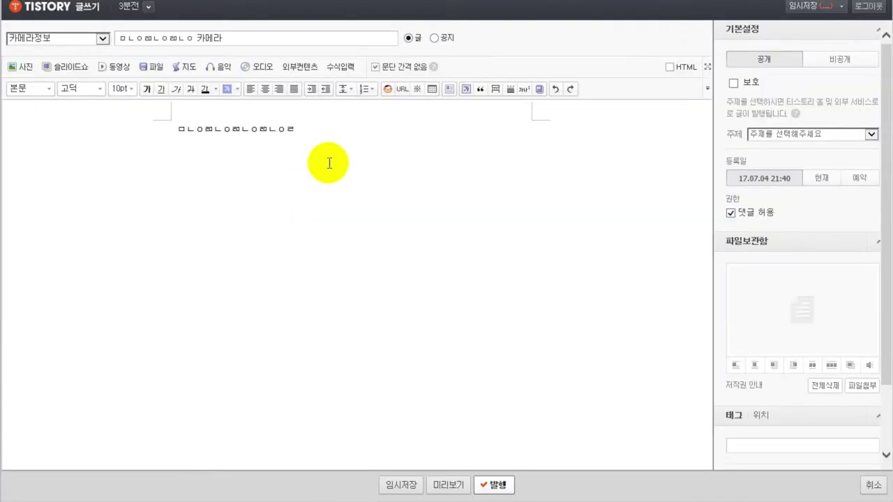
Try the 맛집정보 category and the 자동차생활 category on the post.
click(85, 37)
click(31, 19)
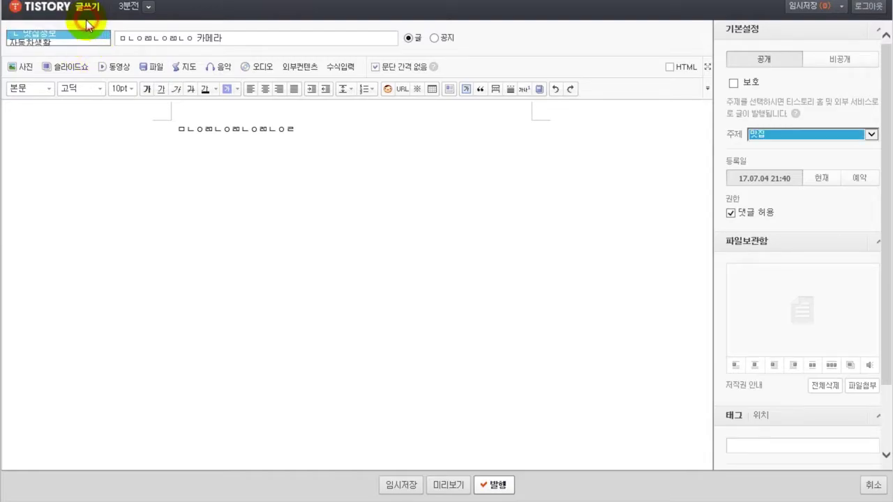
click(102, 38)
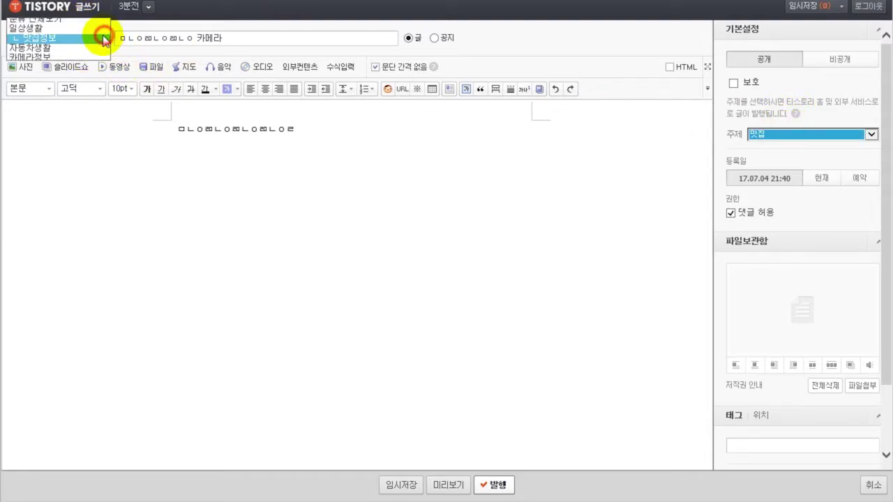
click(90, 46)
click(446, 212)
click(480, 386)
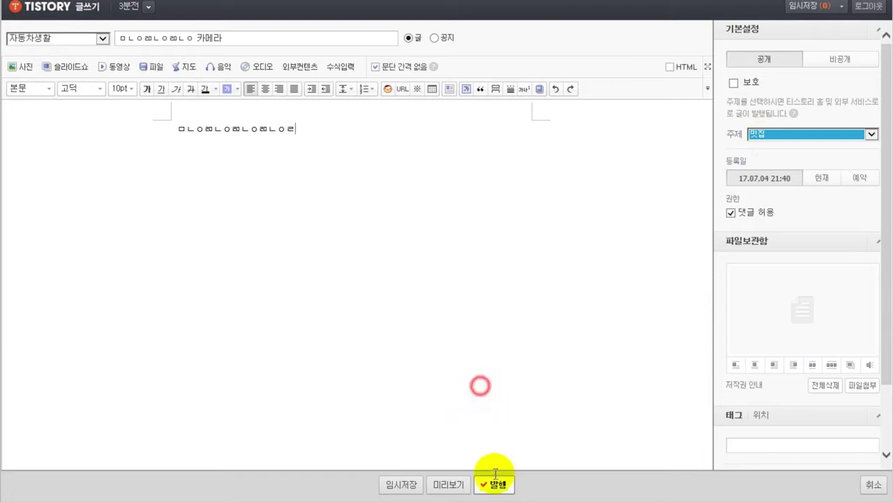
Switch the post's category to 맛집정보 and back to 자동차생활, checking the topic selection.
click(100, 38)
click(100, 28)
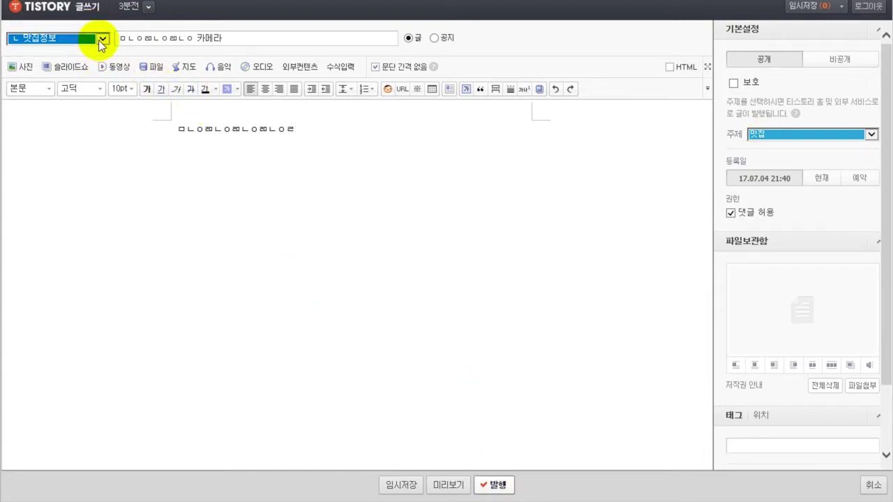
click(100, 38)
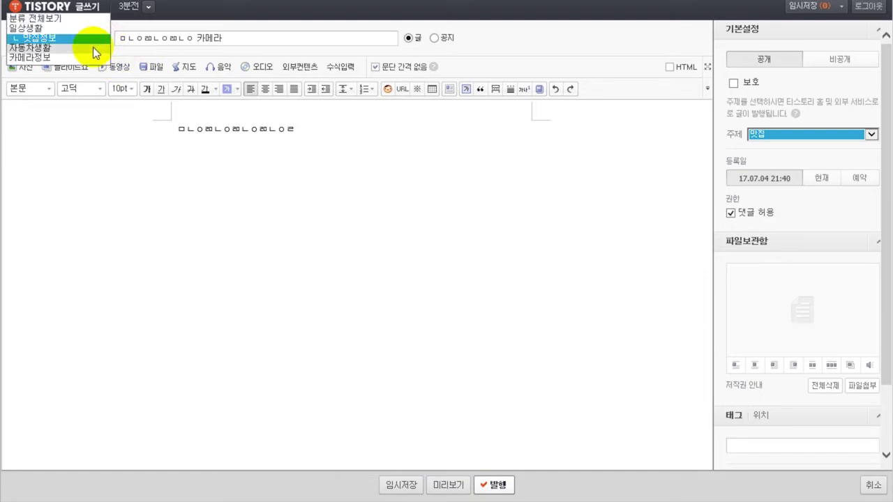
click(93, 41)
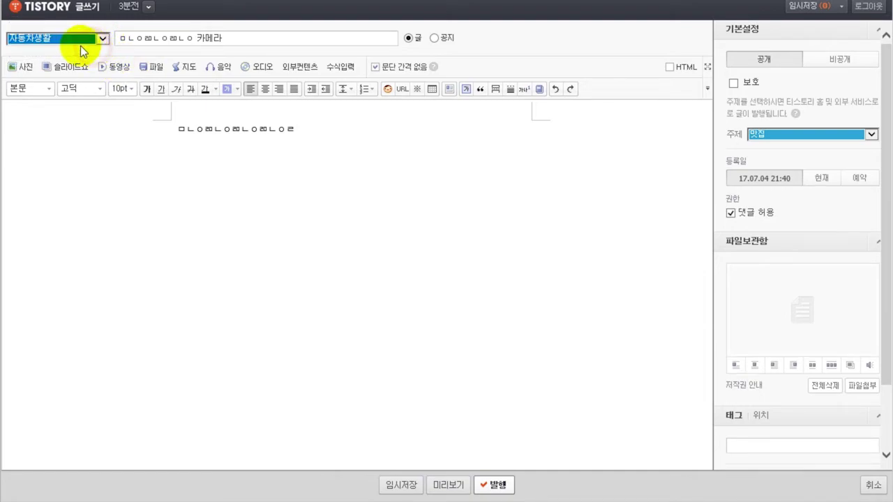
click(325, 136)
click(802, 134)
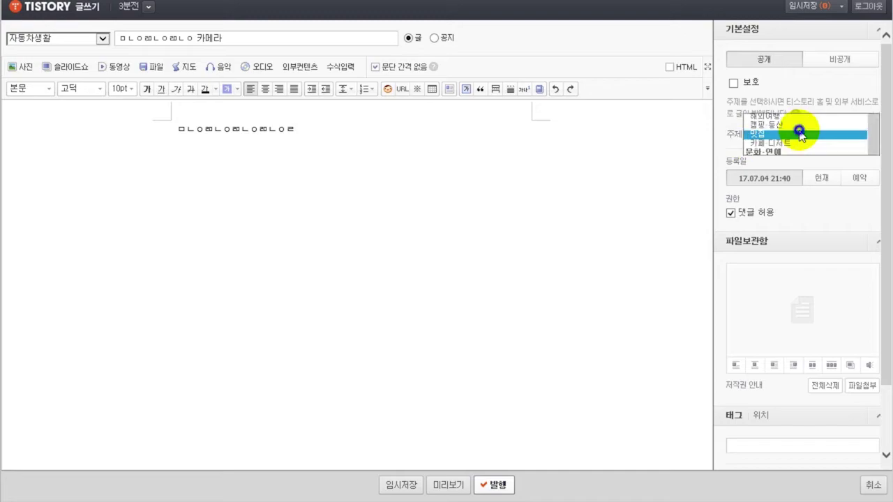
click(455, 155)
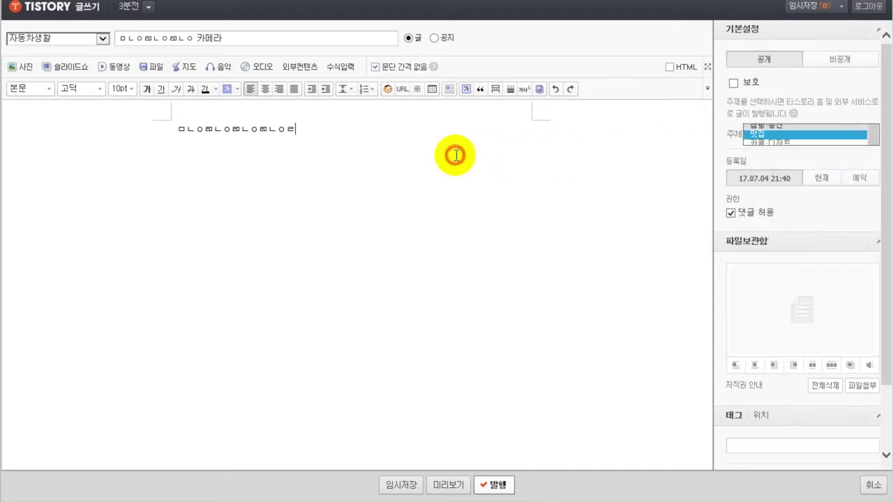
Assign the post to the 일상생활 category and set its topic to 일상다반사.
click(102, 40)
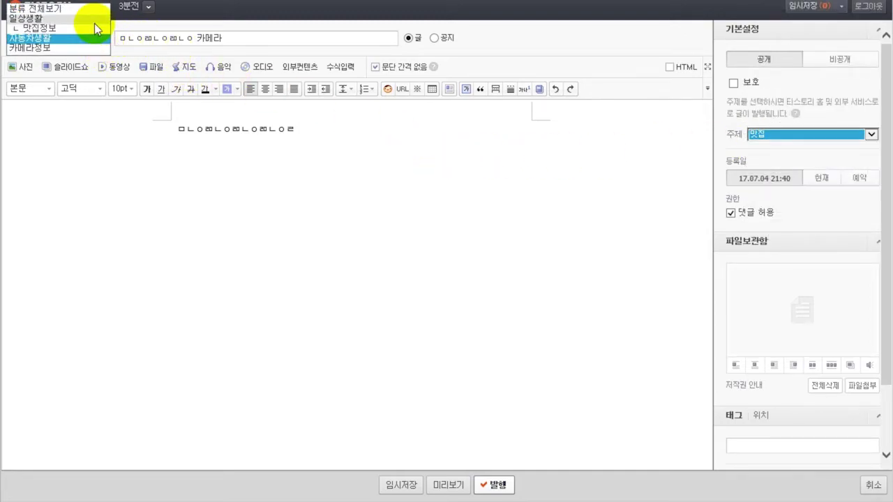
click(91, 20)
click(480, 204)
click(795, 134)
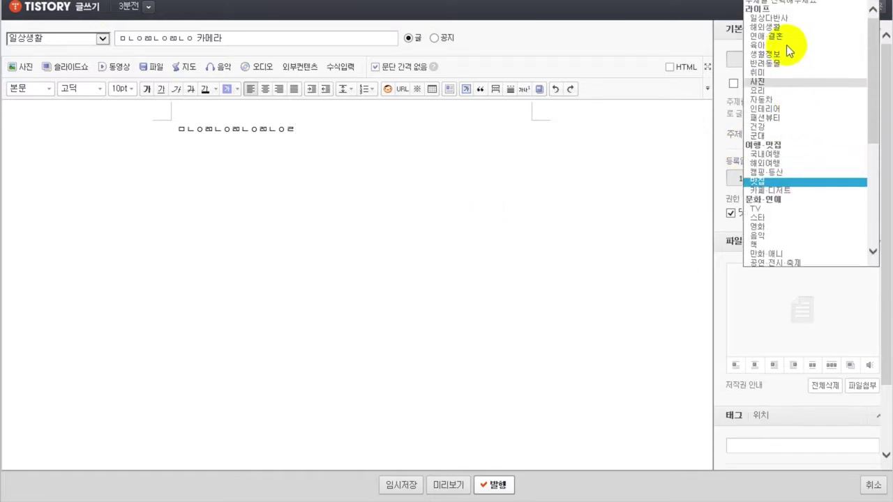
click(768, 6)
click(378, 209)
click(825, 132)
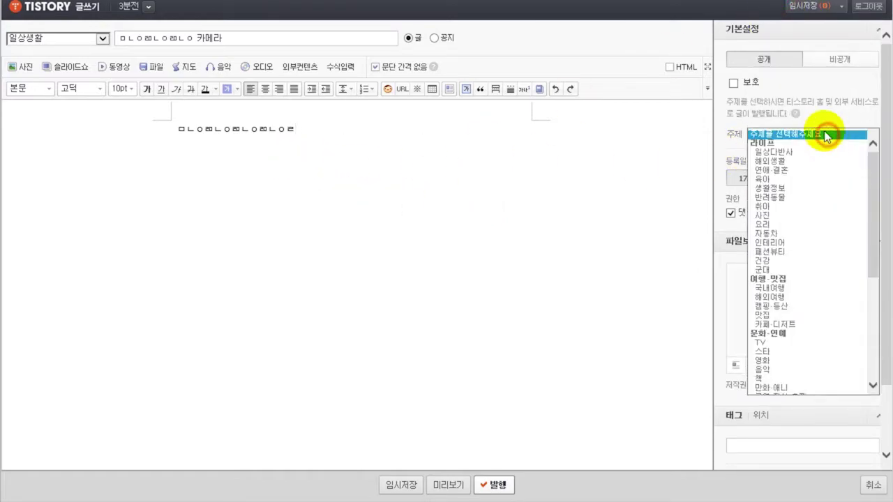
click(813, 150)
Replace "카메라" in the post title with "sdfsdfsdf" and publish the post.
click(284, 219)
click(224, 39)
key(BackSpace)
text(래)
key(ctrl+z)
click(435, 254)
text(sdfsdf)
click(495, 486)
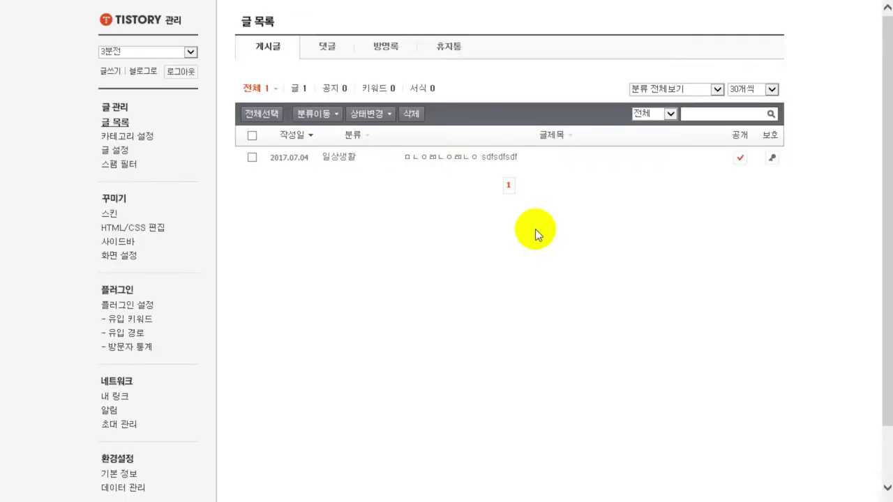
Open the Tistory home page and browse the featured posts with their topic labels.
click(382, 268)
click(392, 80)
drag(295, 223, 713, 269)
click(737, 233)
click(741, 263)
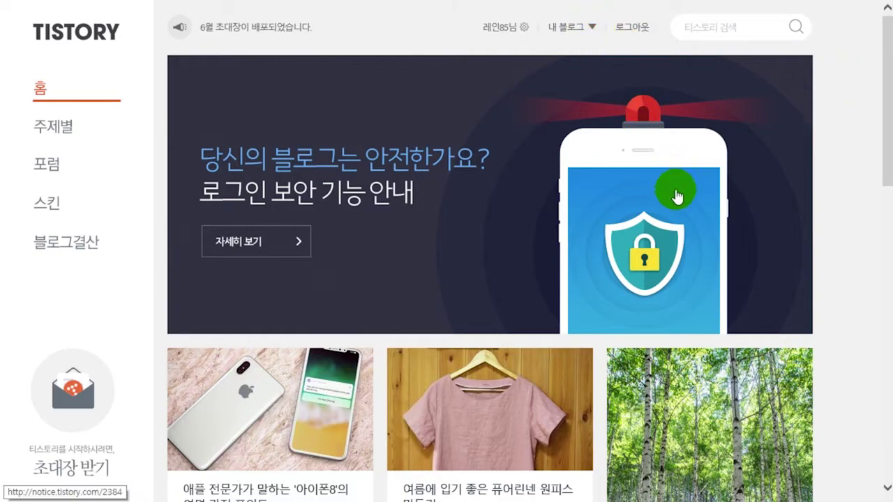
scroll(669, 199, down, 4)
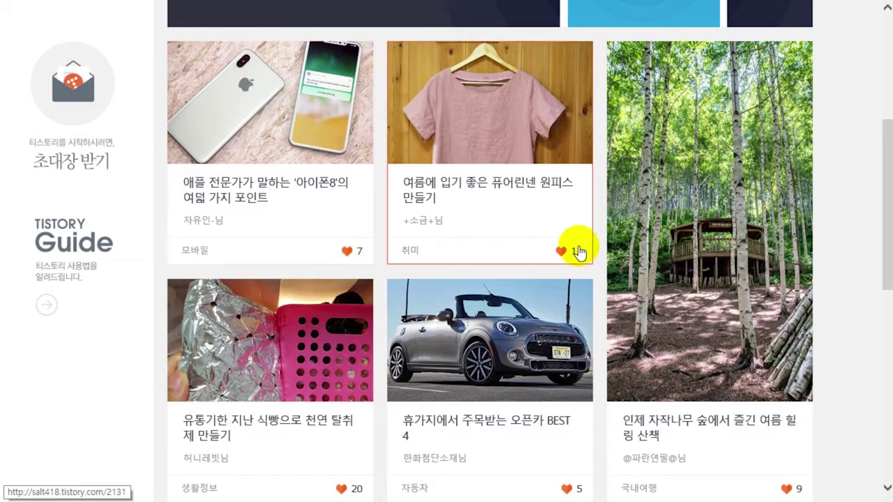
scroll(583, 269, down, 1)
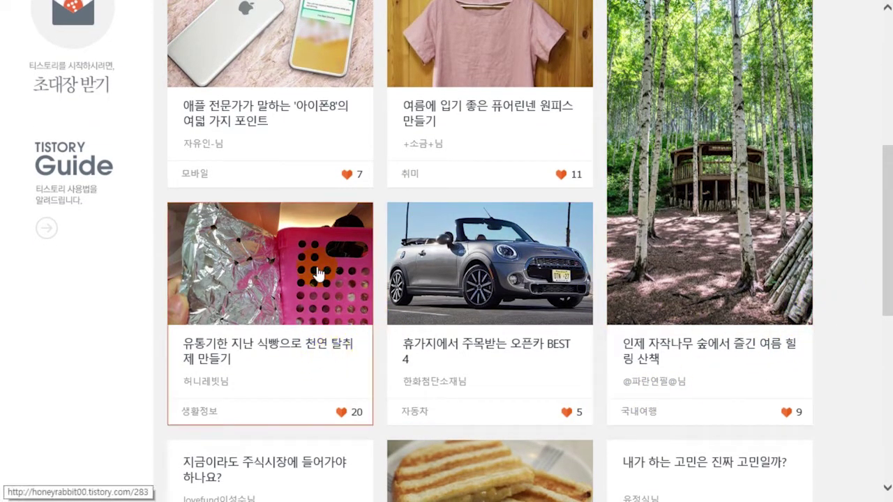
scroll(315, 276, up, 1)
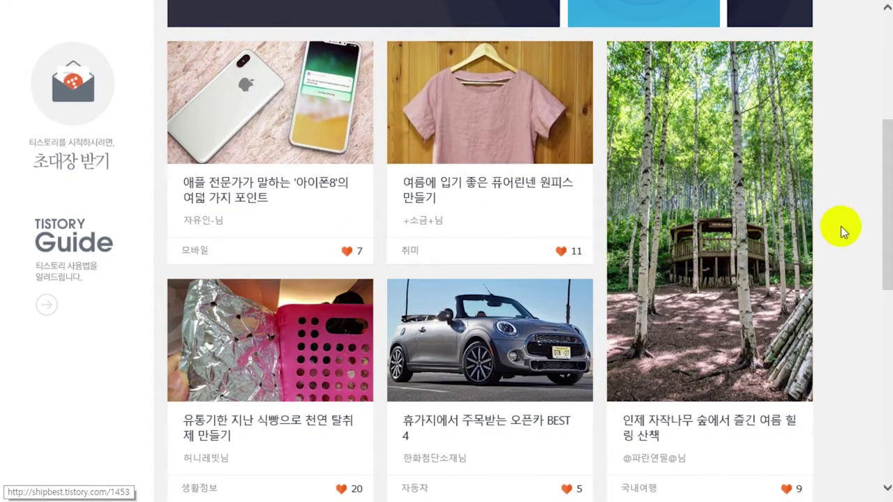
Scan the rest of the Tistory home feed down to the footer and return to the top.
scroll(840, 237, down, 7)
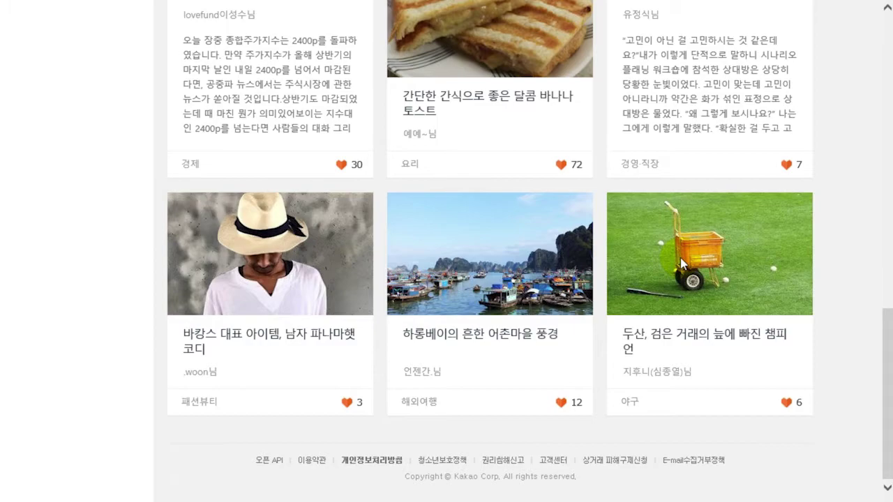
scroll(680, 260, up, 11)
scroll(680, 272, down, 2)
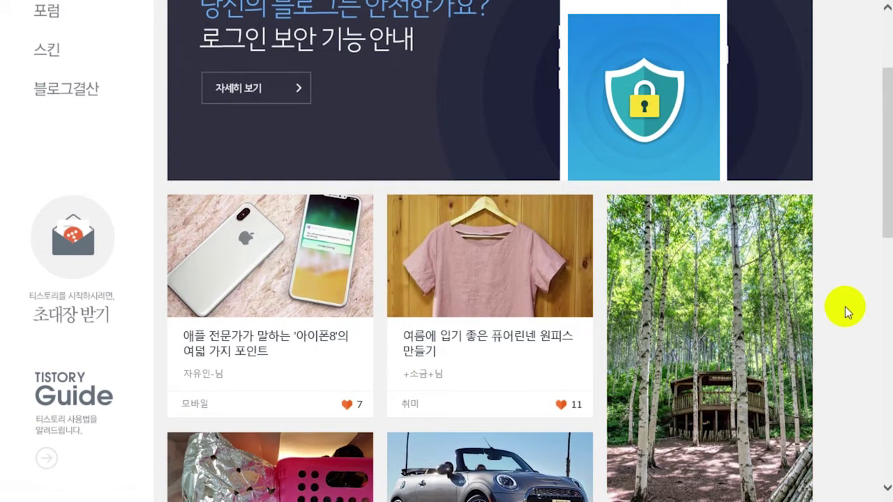
scroll(845, 306, up, 2)
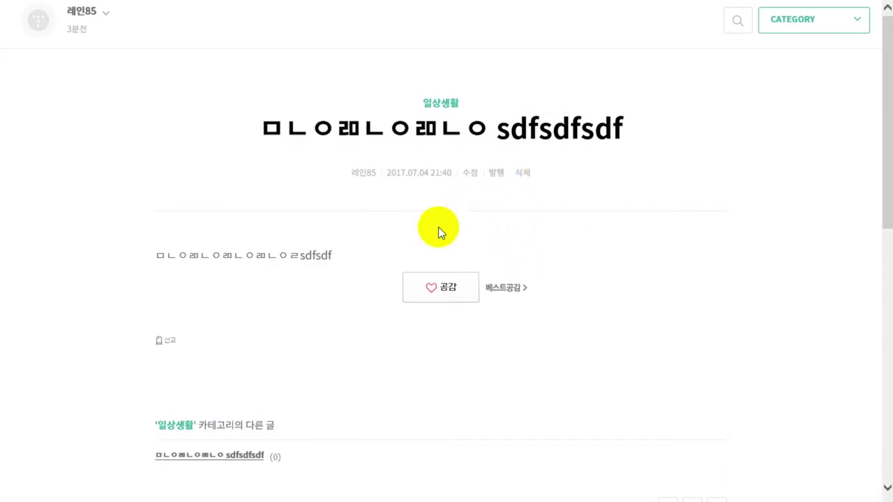
Go to the 3분전 blog's admin center and open the 글 설정 page.
key(q)
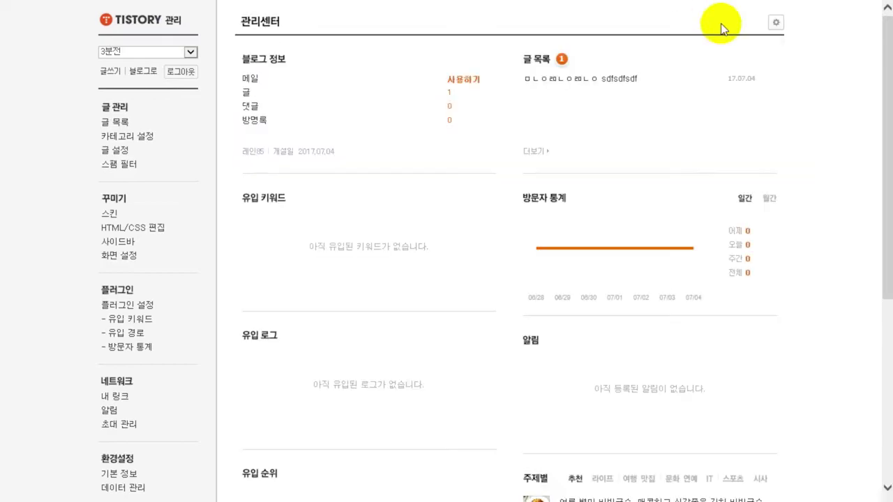
click(447, 153)
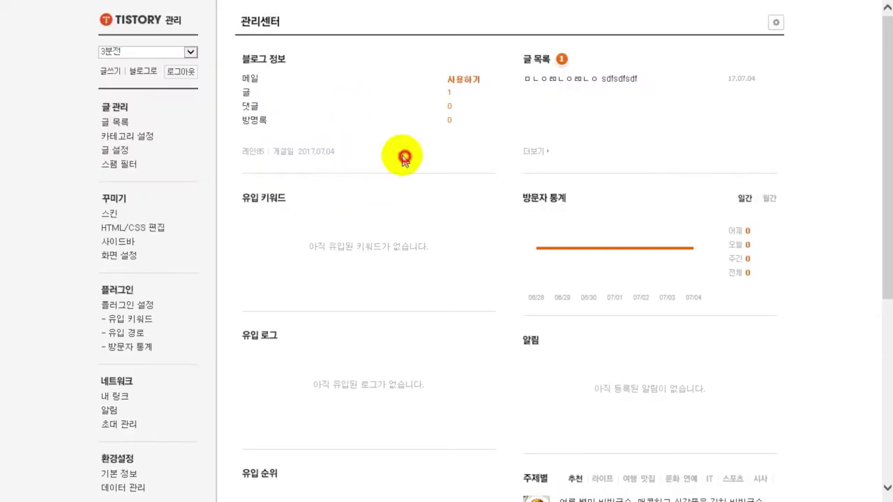
click(432, 171)
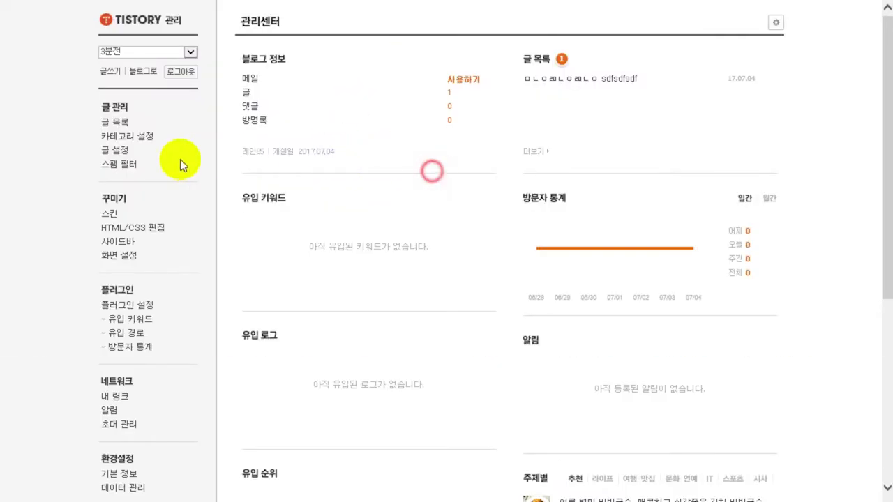
click(176, 164)
click(118, 149)
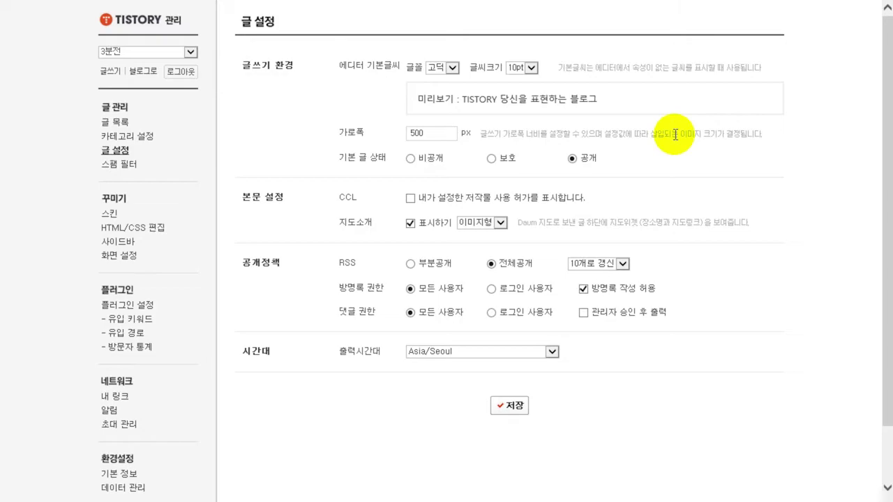
Review the font and size choices offered for the editor's default text (에디터 기본글씨).
click(717, 149)
click(389, 97)
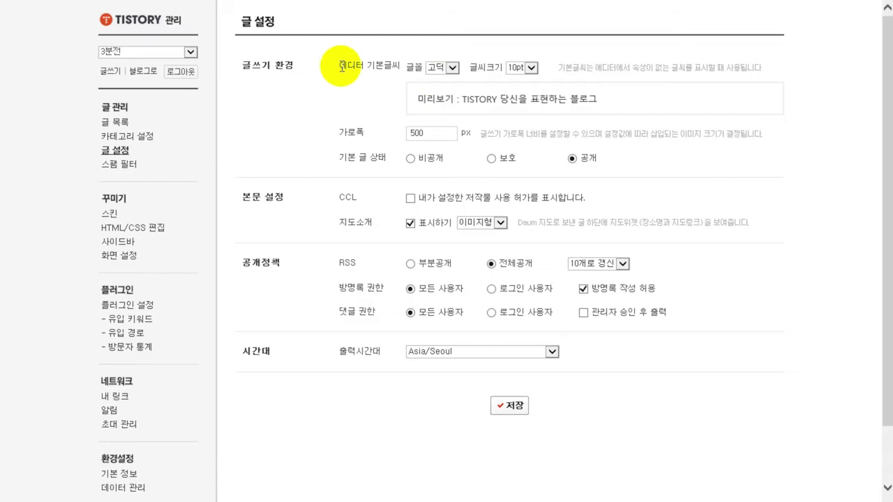
drag(363, 65, 387, 64)
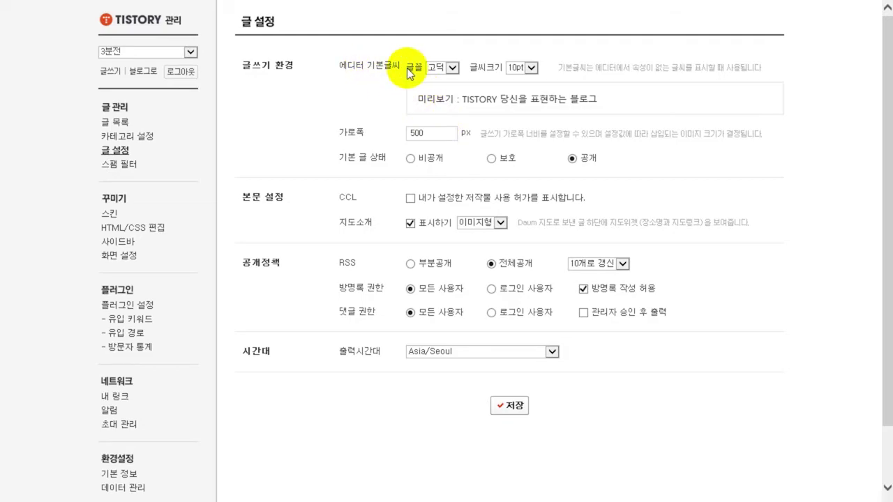
click(453, 70)
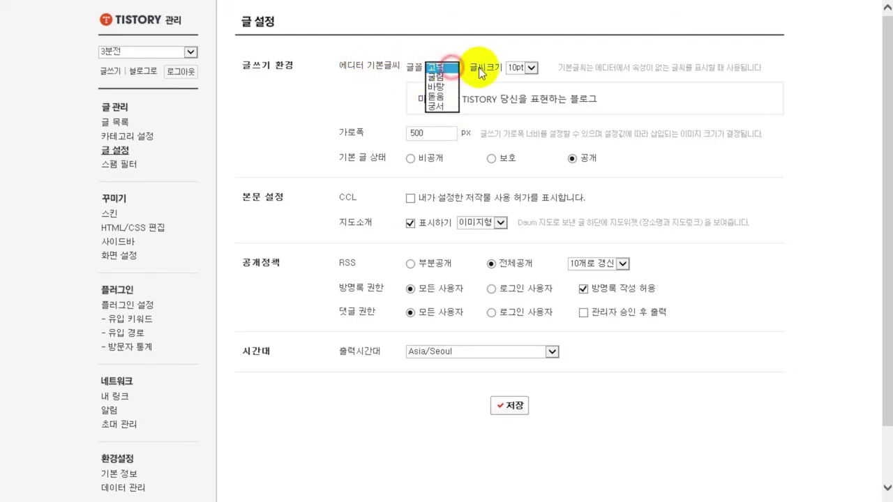
click(525, 67)
click(533, 69)
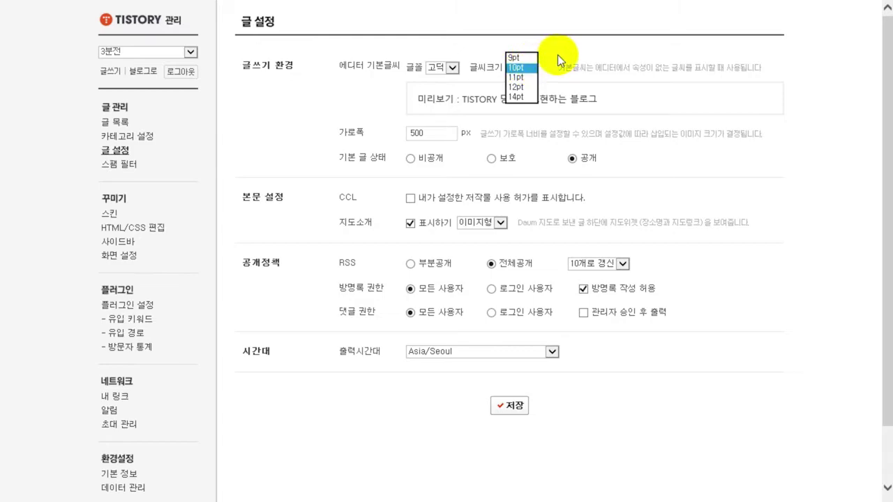
click(561, 54)
click(546, 75)
click(504, 77)
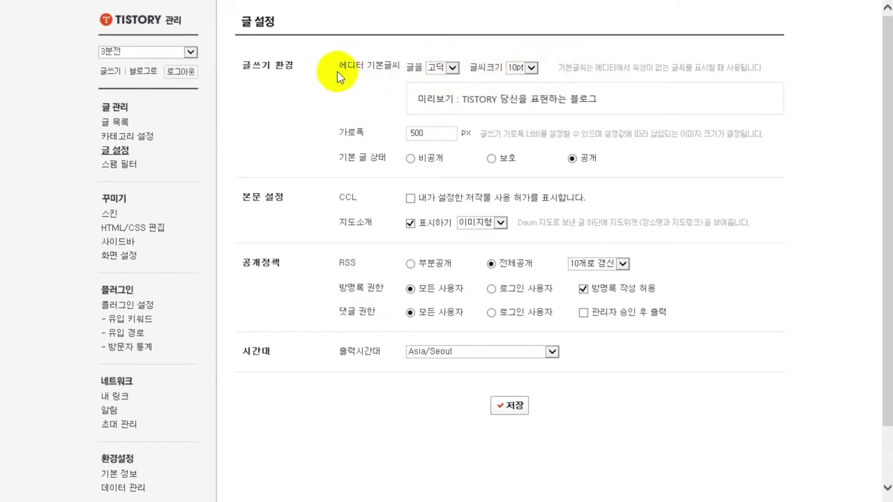
Set the font of the editor's default text to 궁서.
drag(335, 64, 393, 69)
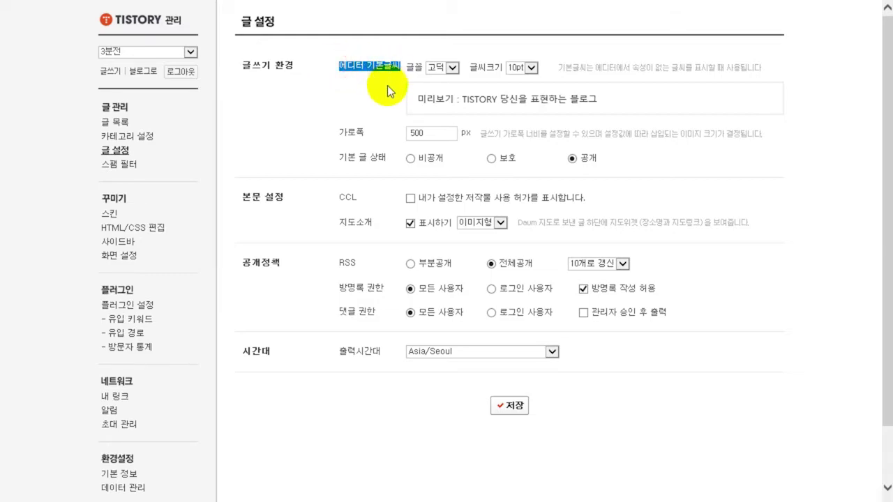
click(452, 67)
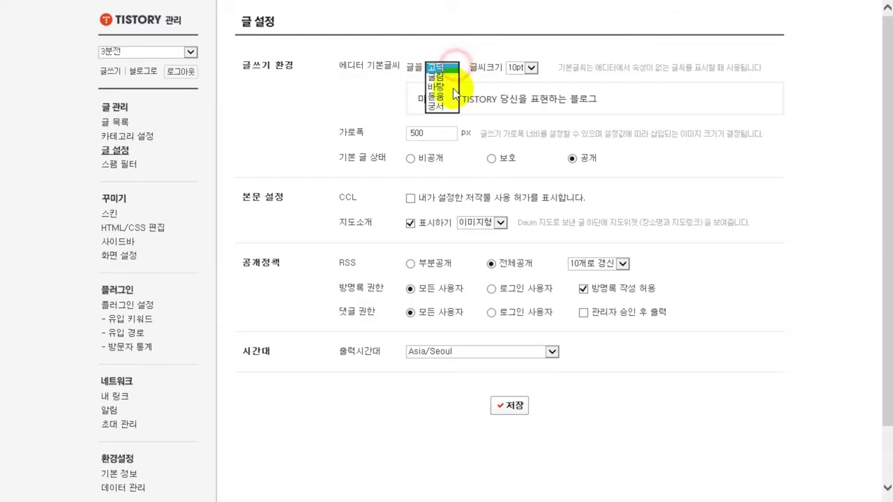
click(451, 106)
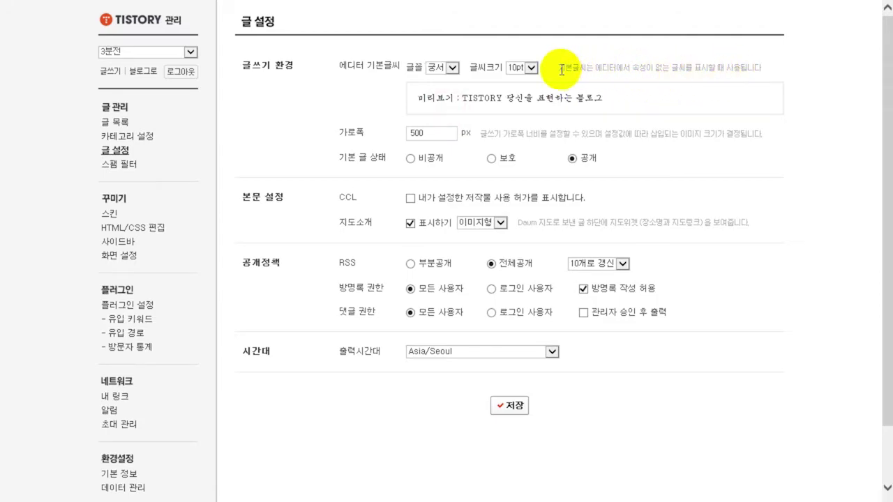
Read the note explaining when the editor's default text style is used.
drag(559, 68, 619, 68)
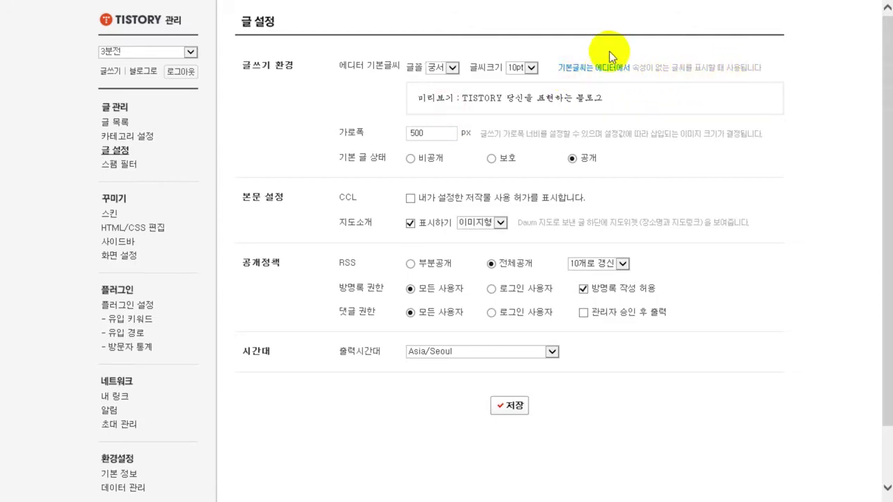
click(621, 67)
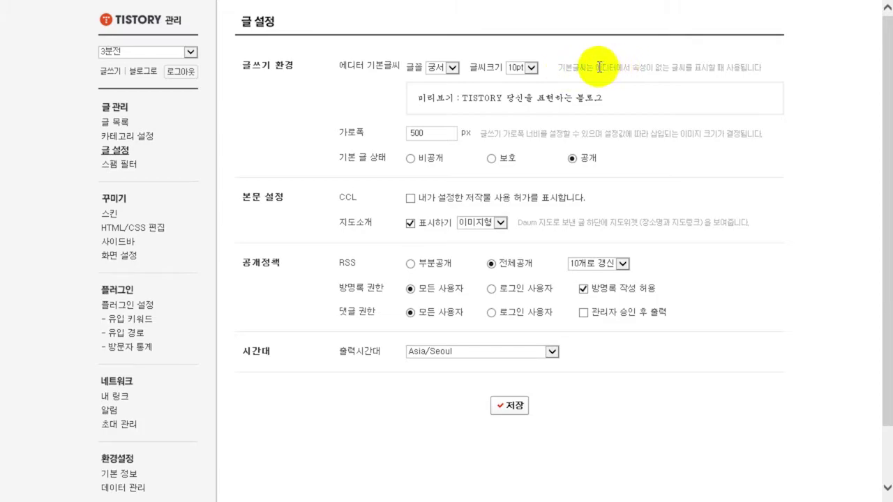
drag(599, 67, 768, 65)
click(770, 73)
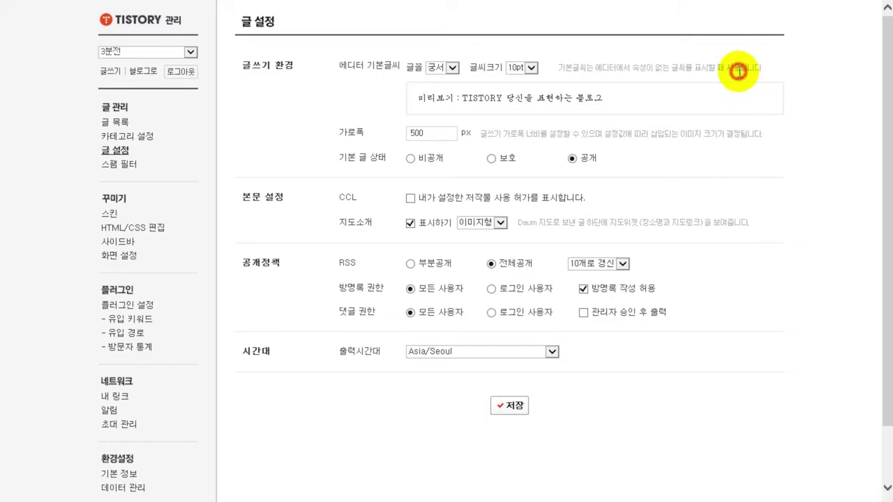
Set the editor's default font size to 14pt and save the post settings.
click(453, 68)
click(452, 67)
click(532, 67)
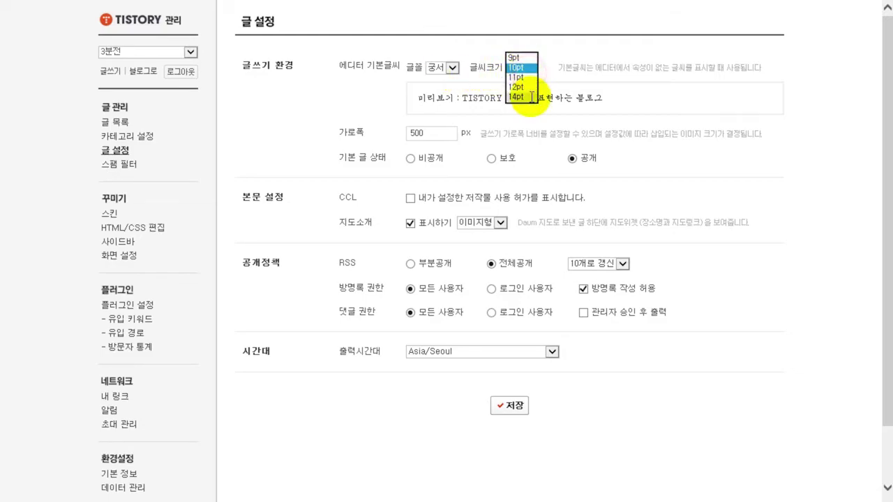
click(528, 90)
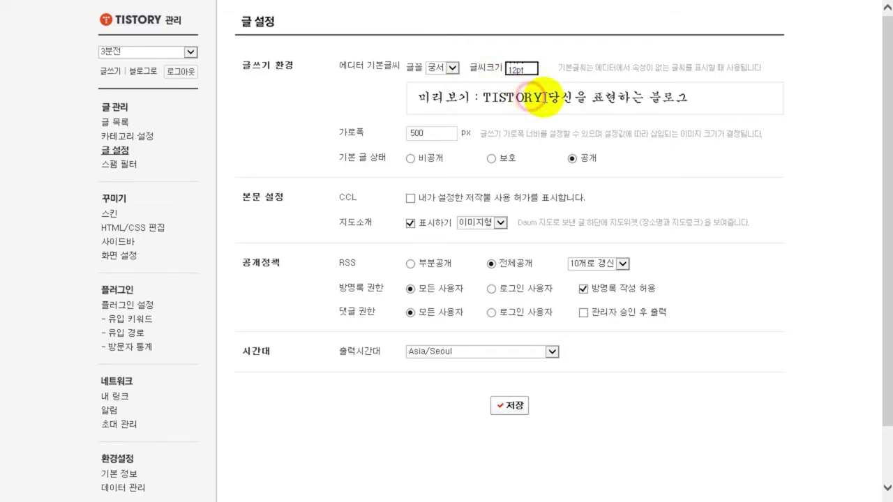
click(516, 406)
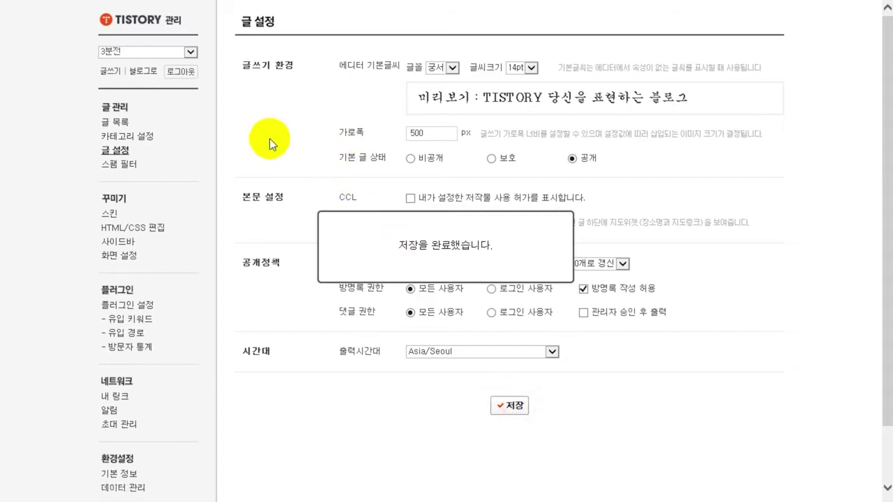
Start a new post and enter "asdfasasdfsdf 궁서체" as its body text.
click(110, 71)
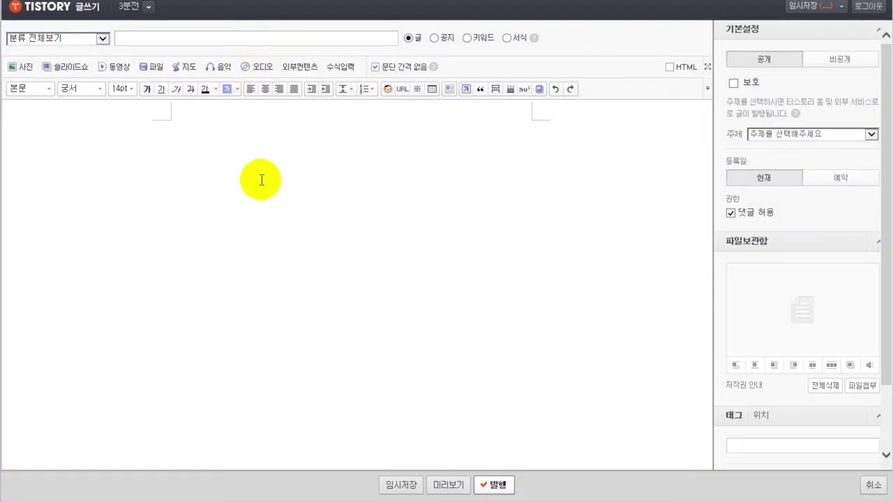
click(260, 181)
text(asdfasasdfsdf 궁서체)
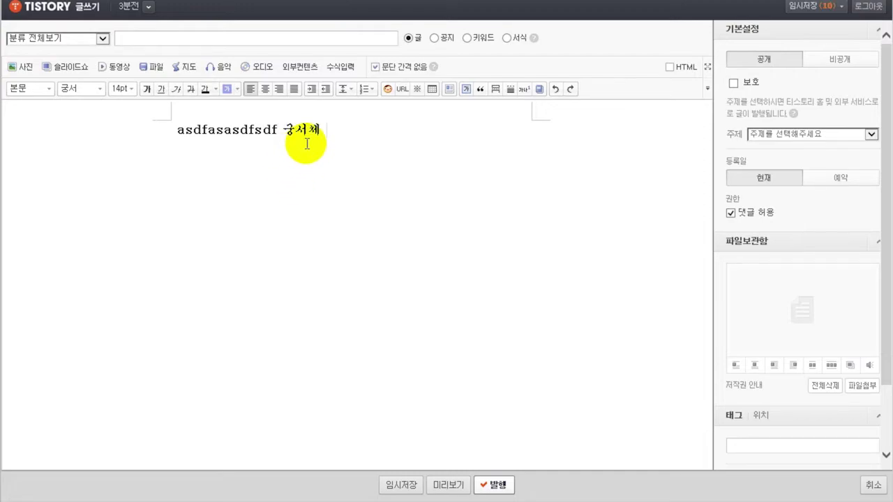
key(F5)
click(746, 449)
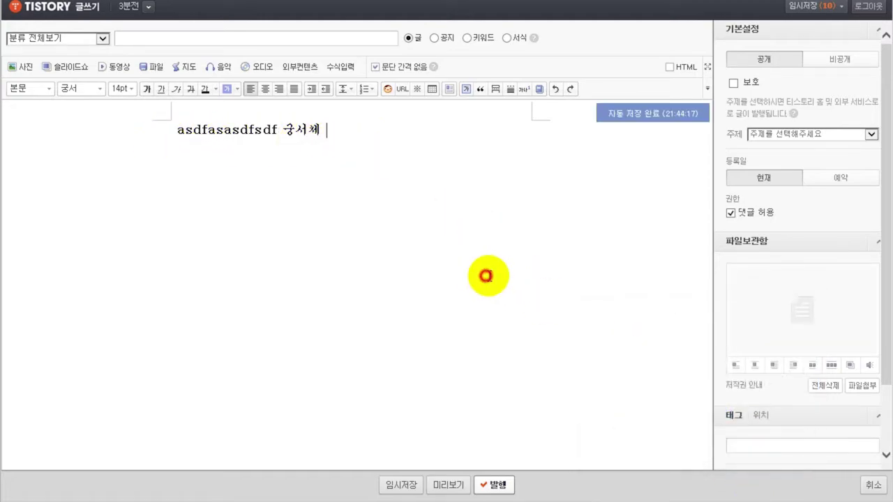
click(471, 261)
click(521, 303)
Preview the new post to check the body text's font, and close the preview.
click(460, 481)
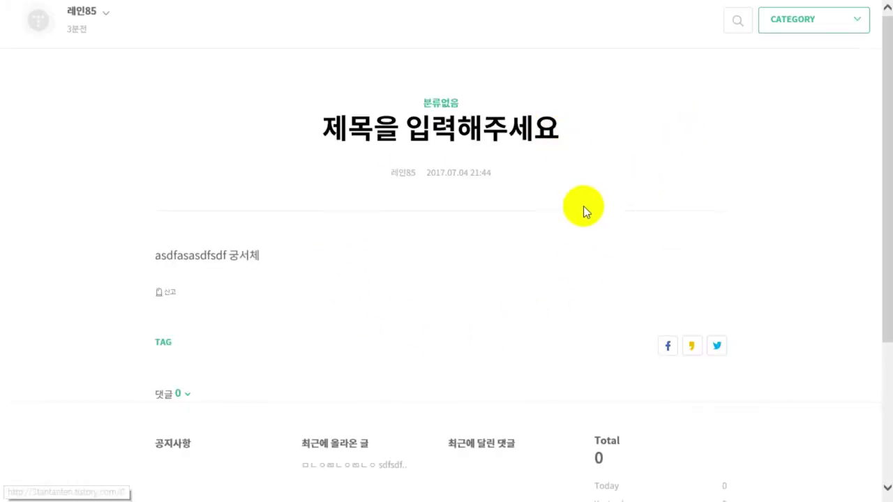
drag(151, 260, 269, 255)
click(325, 270)
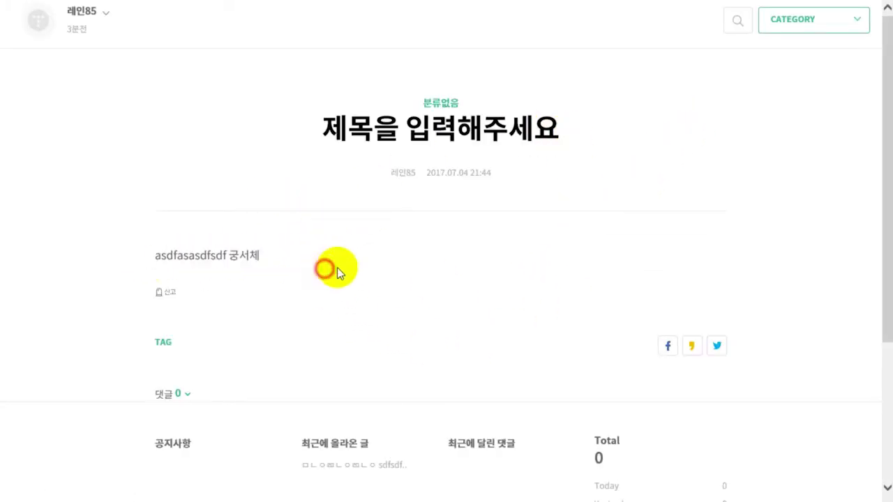
key(alt+F4)
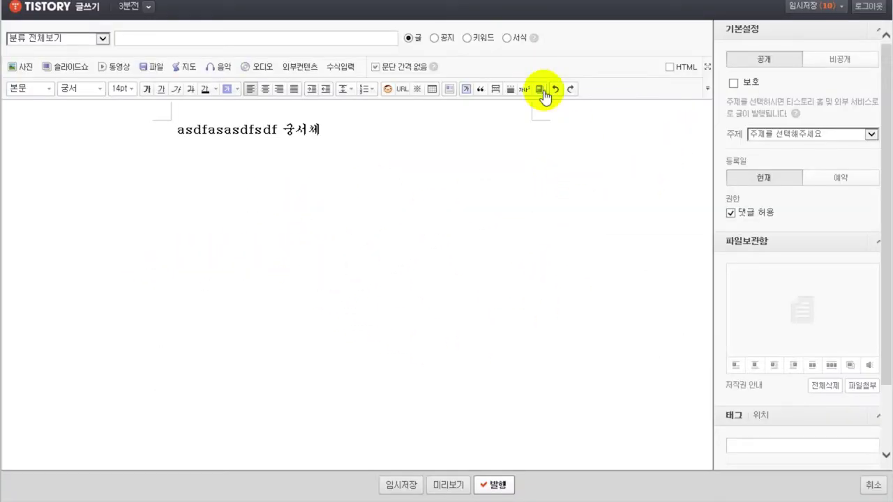
Inspect the body text's HTML source for font styling and return to the visual editor.
click(674, 70)
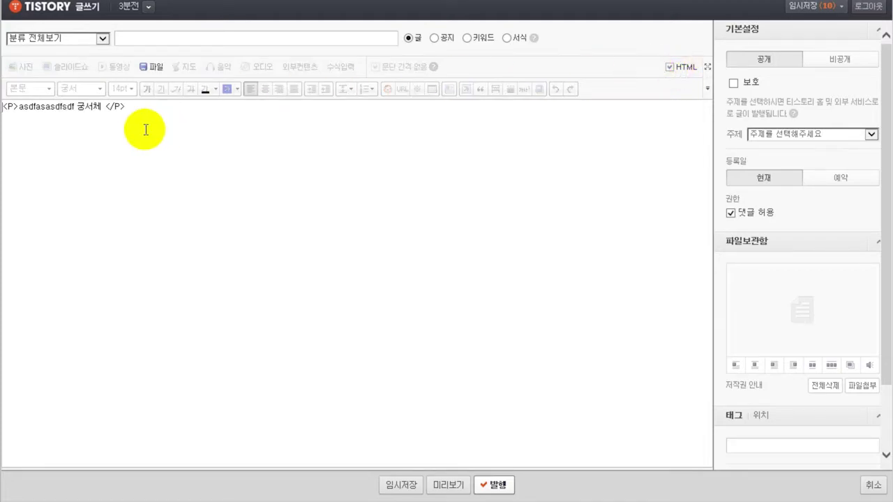
drag(103, 111, 19, 112)
click(74, 115)
drag(131, 113, 105, 111)
click(169, 126)
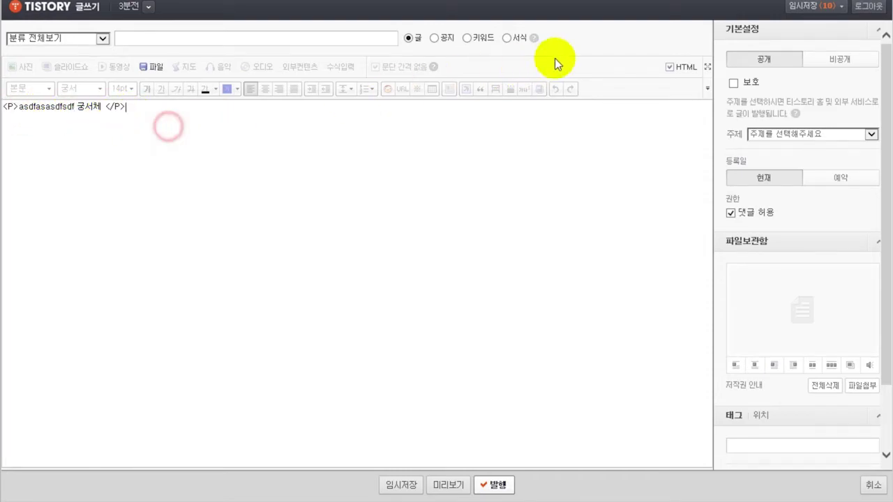
click(671, 68)
Apply the 궁서 font explicitly to the whole body line "asdfasasdfsdf 궁서체".
click(334, 130)
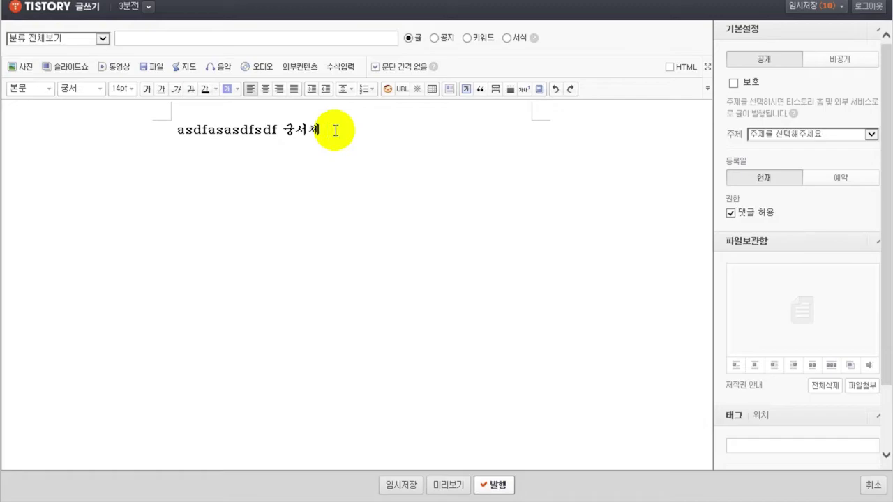
drag(335, 130, 140, 152)
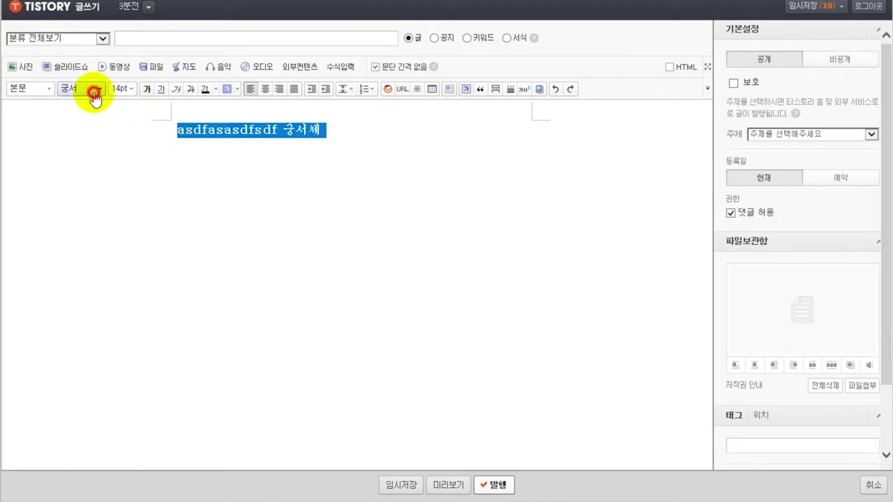
click(84, 89)
click(128, 175)
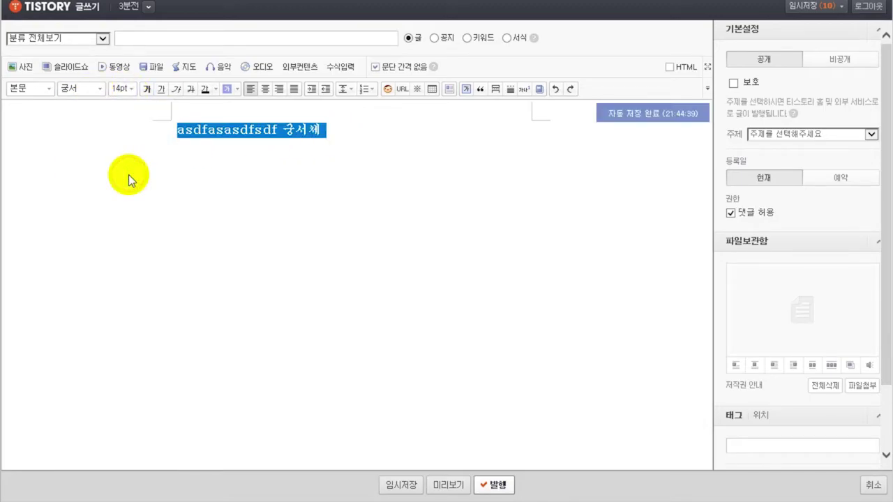
click(318, 150)
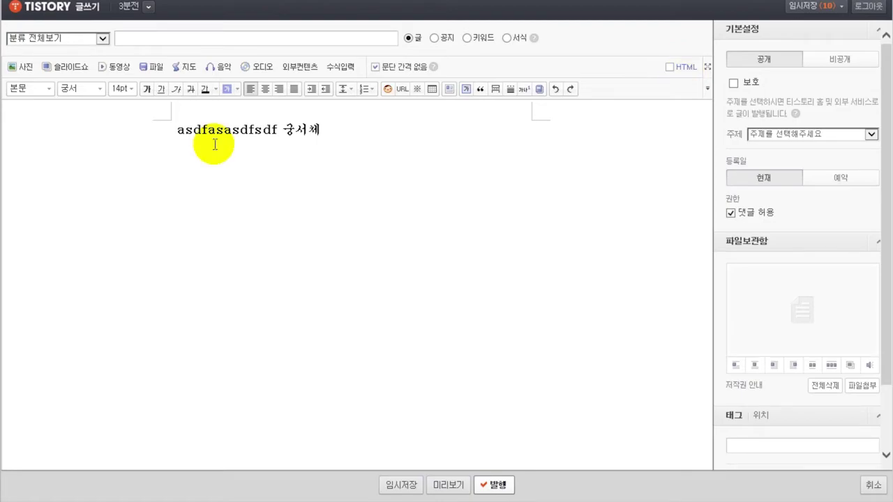
Examine the FONT-FAMILY style around the body text in the post's HTML source.
drag(76, 107, 195, 119)
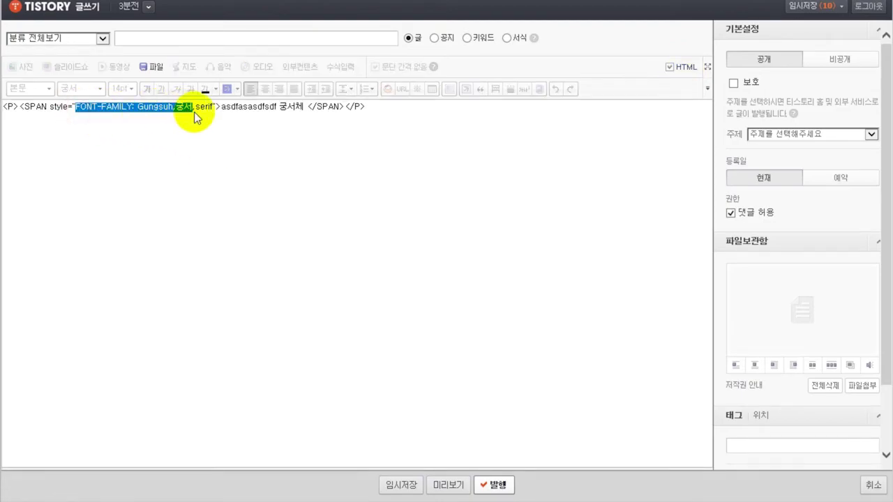
click(253, 174)
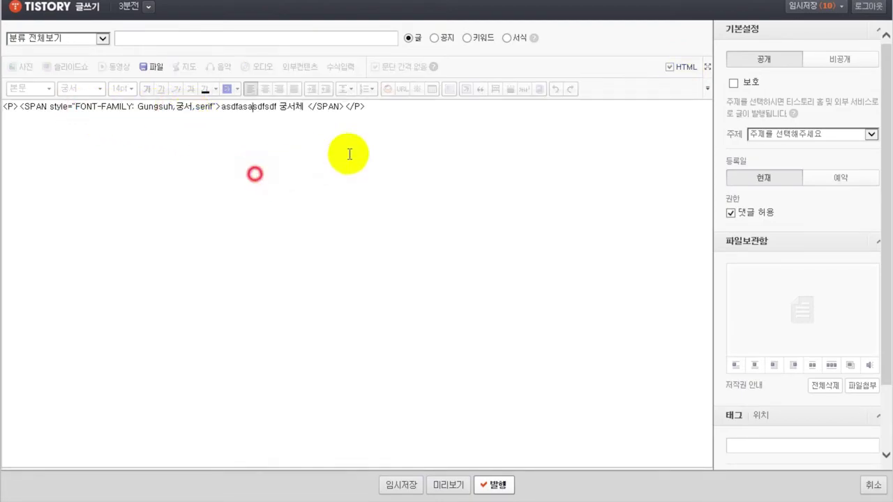
Return to the visual editor, preview the post to check the body line's 궁서 font, and close the preview.
click(673, 70)
click(434, 216)
click(447, 484)
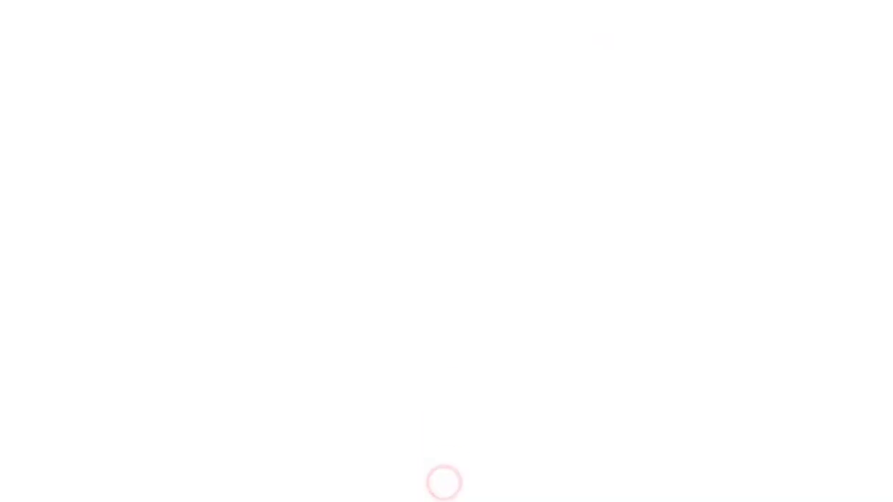
mouse_move(276, 255)
mouse_down()
mouse_move(182, 255)
mouse_move(291, 255)
mouse_up()
click(372, 255)
click(503, 256)
click(594, 207)
key(ctrl+w)
click(481, 203)
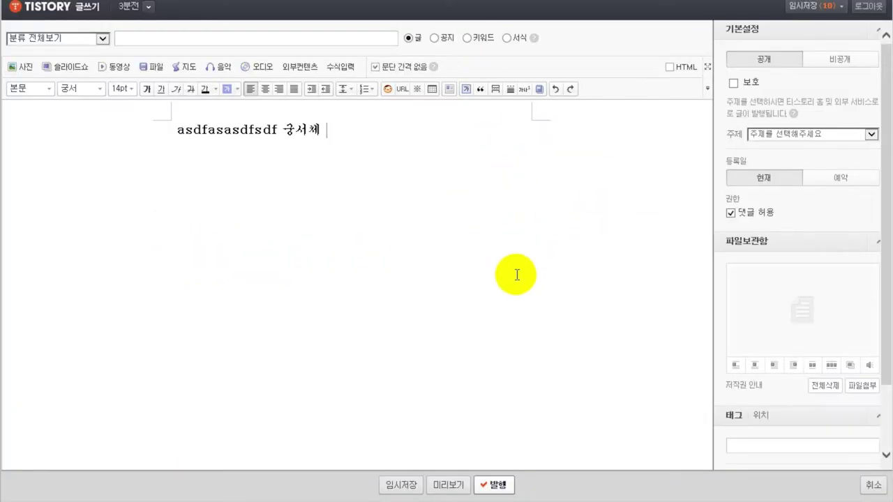
key(ctrl+w)
click(592, 412)
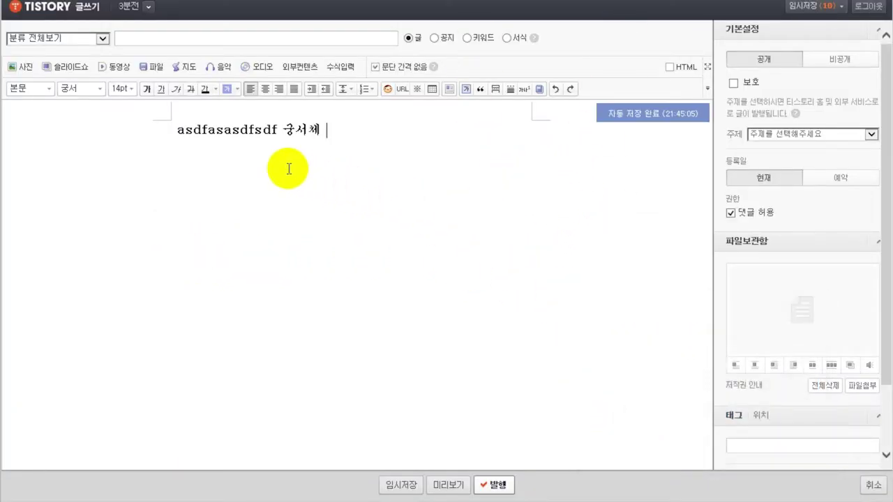
Go back to the blog's post settings and set the editor's default font to 고딕.
click(173, 166)
click(166, 154)
click(514, 89)
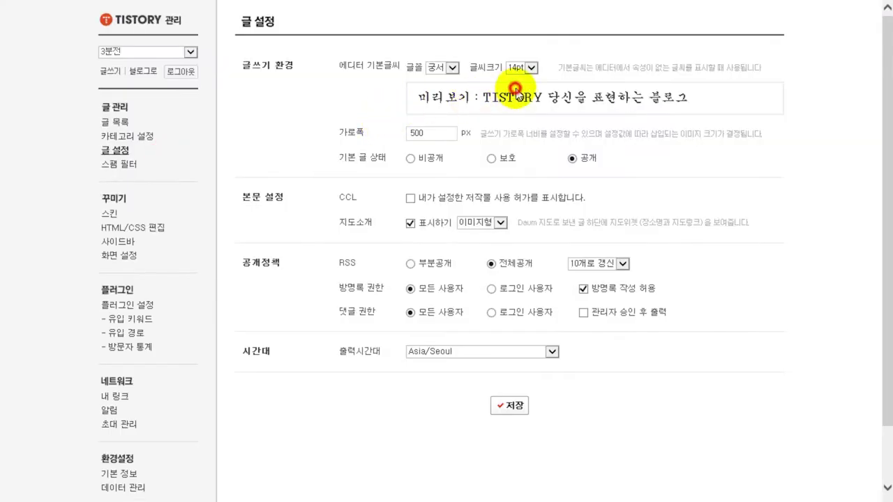
click(531, 68)
click(523, 63)
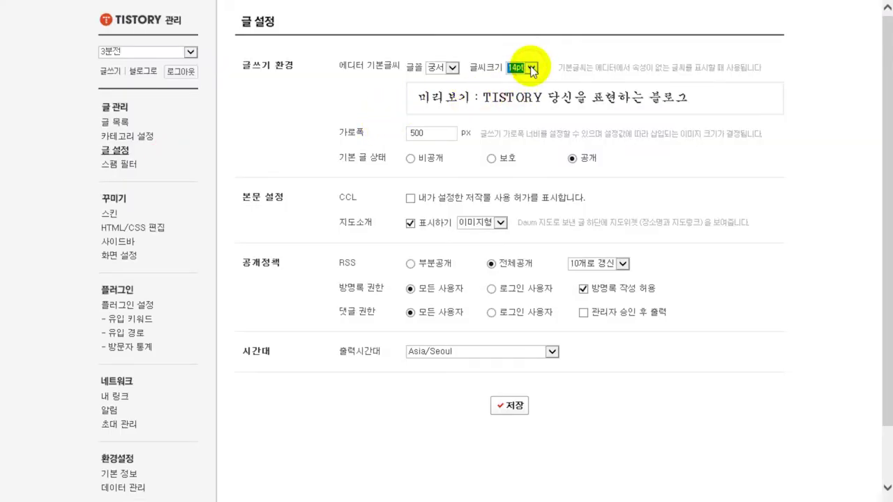
click(462, 68)
click(450, 27)
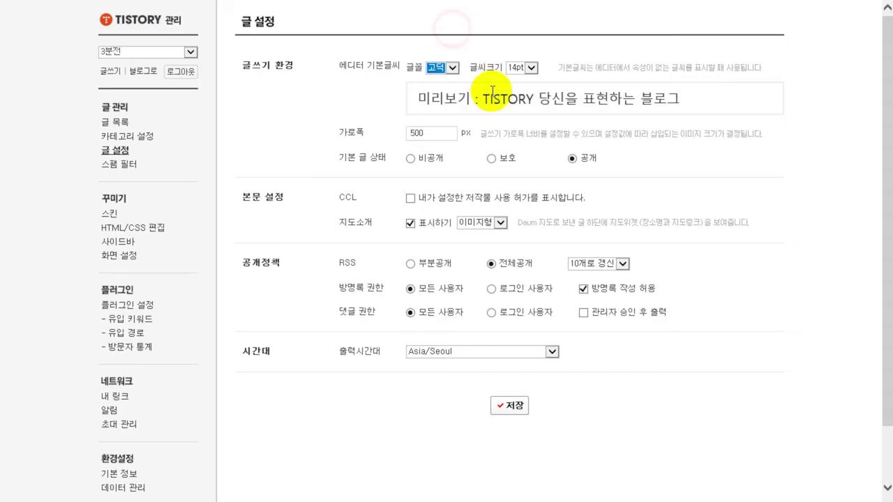
Set the editor's default font size to 9pt and check the sample text.
click(531, 68)
click(518, 28)
click(536, 98)
drag(418, 99, 564, 98)
click(604, 100)
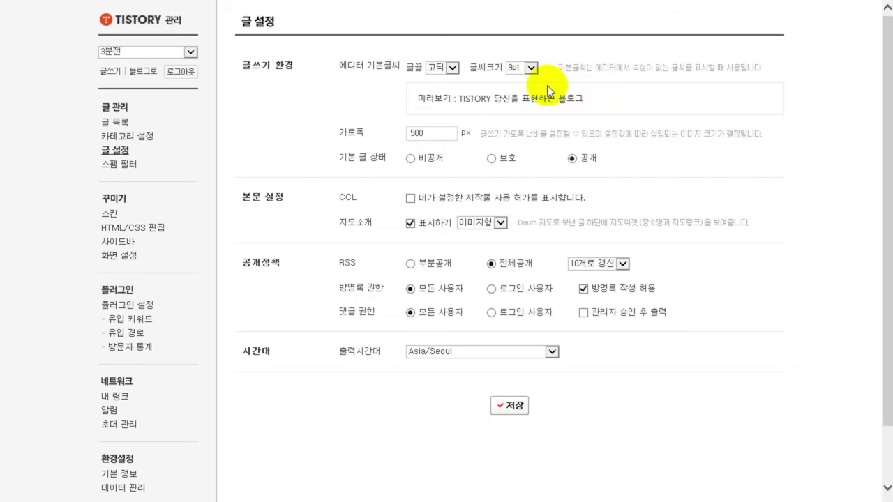
click(574, 91)
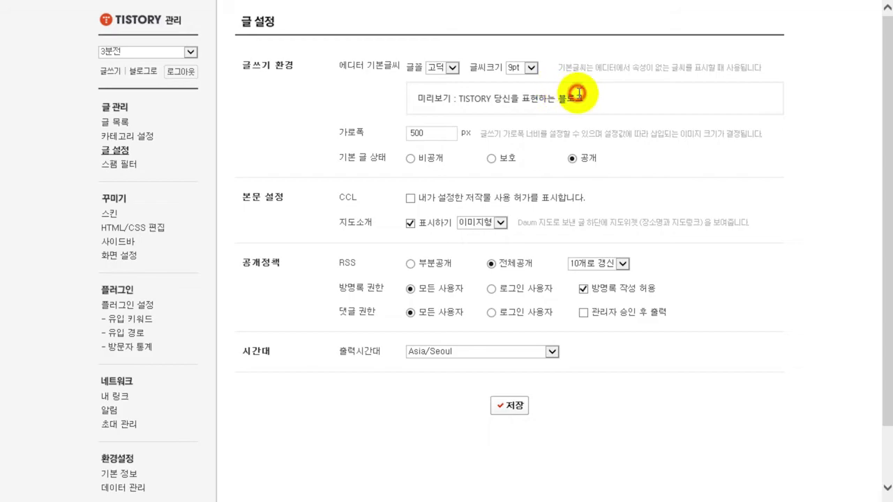
click(606, 100)
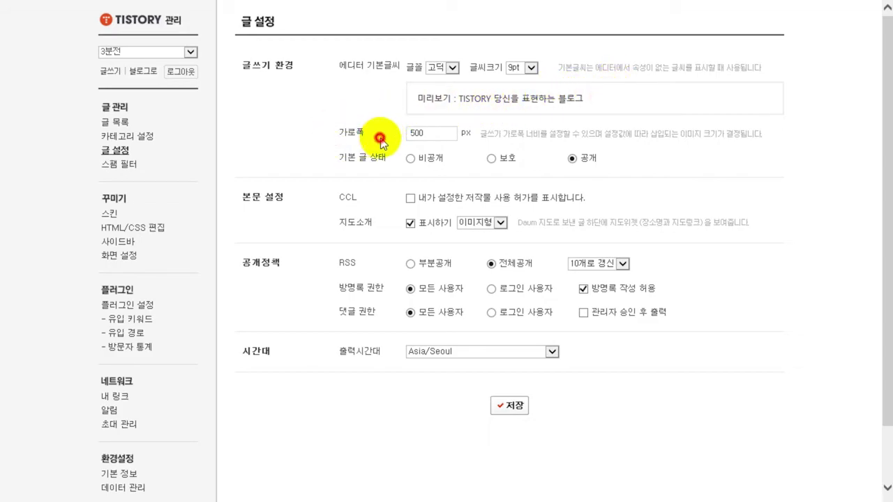
Examine the 가로폭 writing-width setting and its description in the post settings.
click(409, 132)
drag(409, 132, 504, 136)
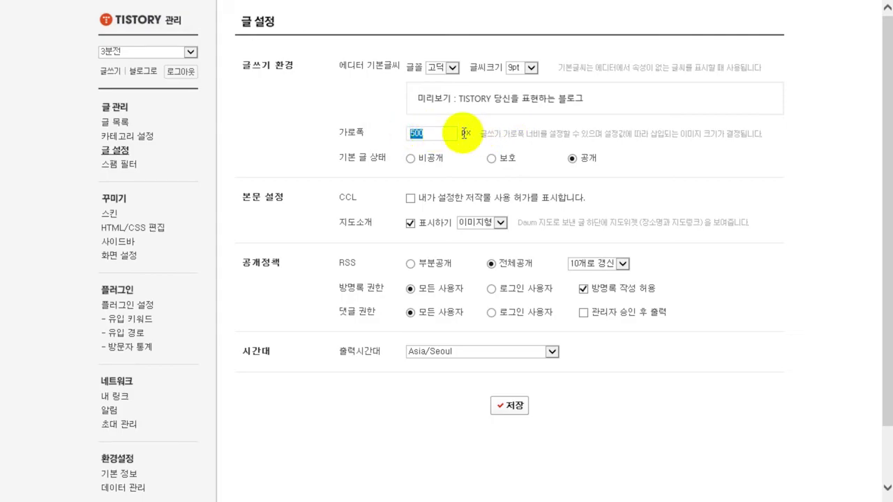
click(486, 133)
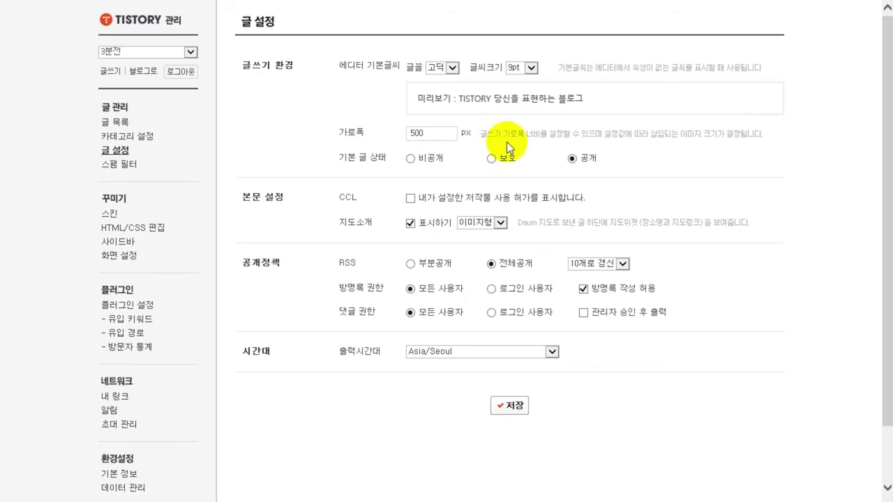
click(516, 138)
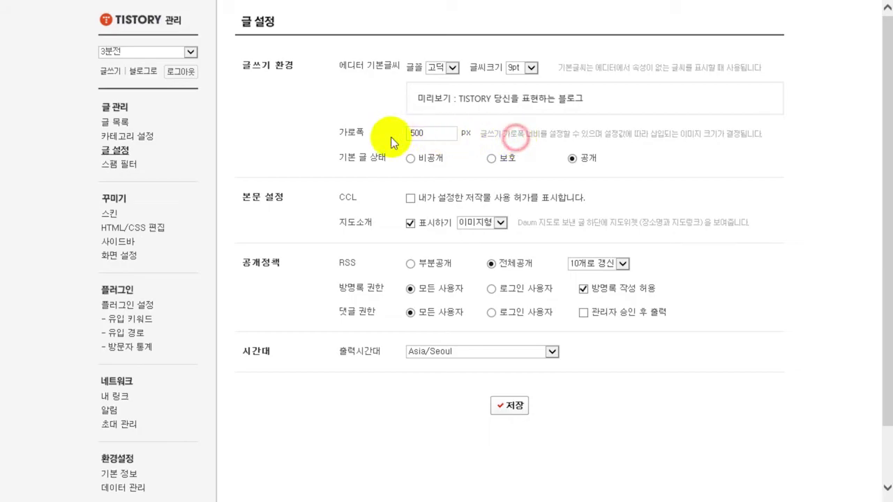
click(334, 131)
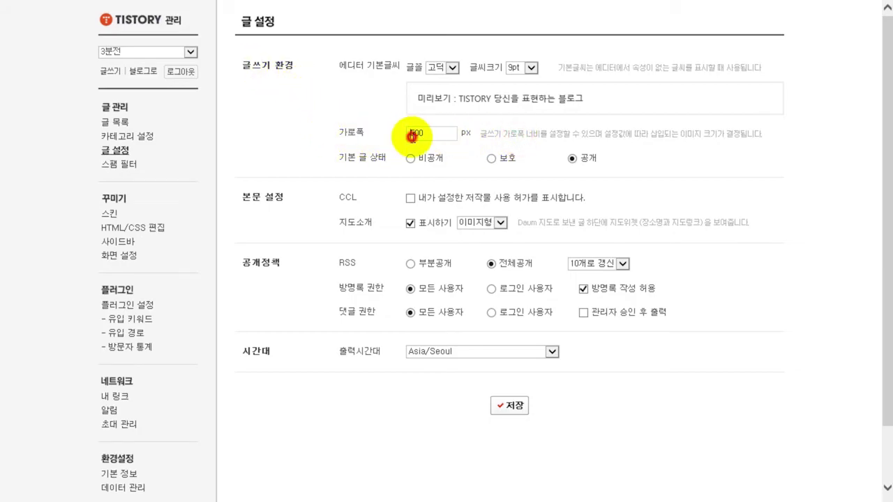
click(297, 129)
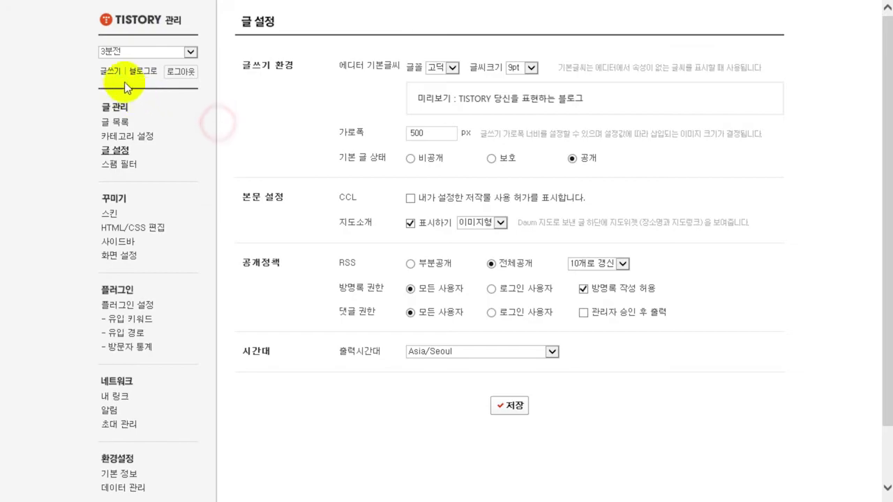
Start a new post and fill two rows of the body with ㅇ characters, ending the second row with ★.
click(109, 71)
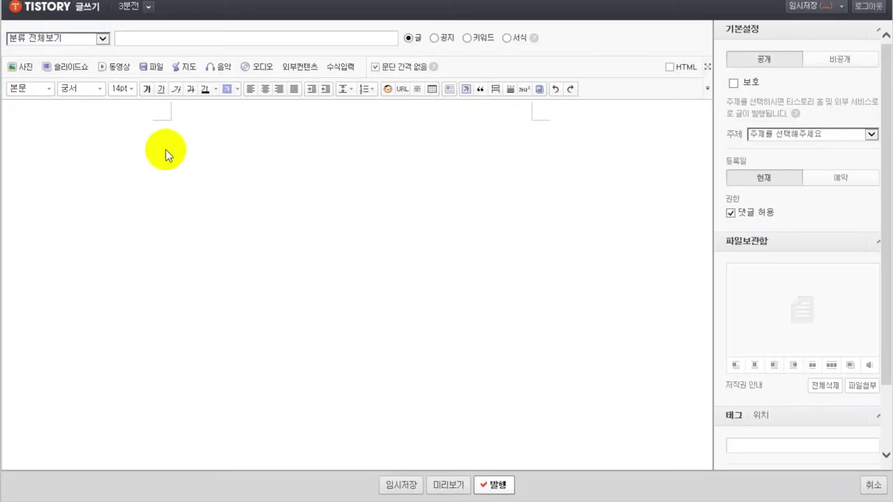
click(168, 138)
click(187, 139)
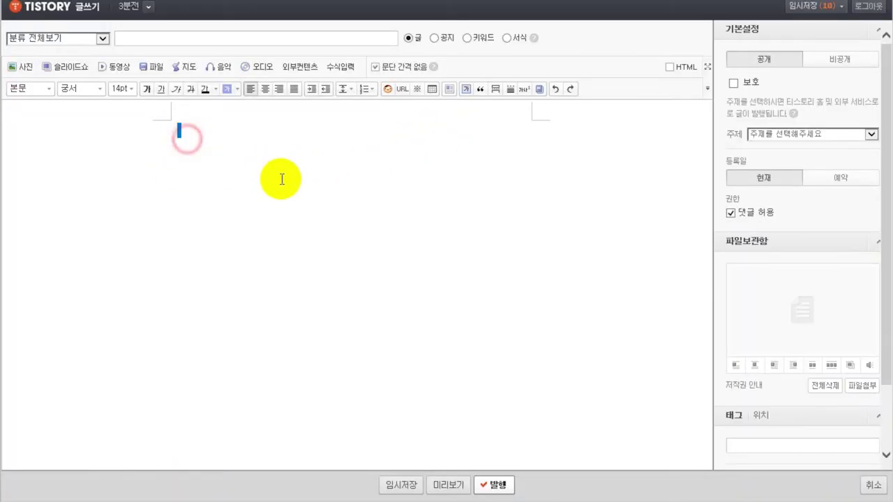
text(ㅇㅇㅇㅇㅇㅇㅇㅇㅇㅇㅇㅇㅇㅇㅇㅇㅇㅇㅇㅇ)
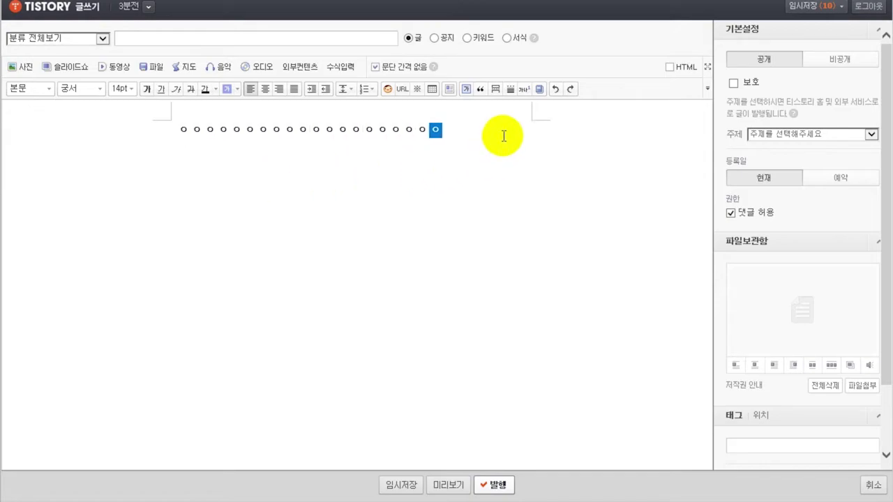
text(ㅇㅇㅇㅇㅇㅇㅇㅇㅇㅇㅇㅇㅇㅇㅇㅇㅇㅇㅇㅇㅇㅇㅇㅇㅇㅇㅇㅇㅇㅇㅇㅇㅇㅇㅇㅇㅇㅇㅇㅇㅇㅇㅇㅇㅇㅇㅇㅇㅇㅇㅇㅇㅇㅇㅇㅇㅇㅇㅇㅇ★)
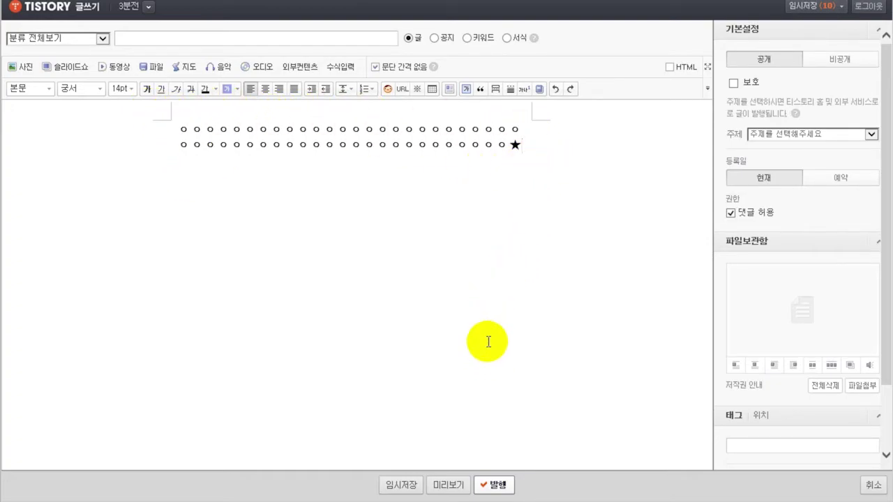
Preview the new post to check where the row of ㅇ characters wraps, and close the preview.
click(463, 256)
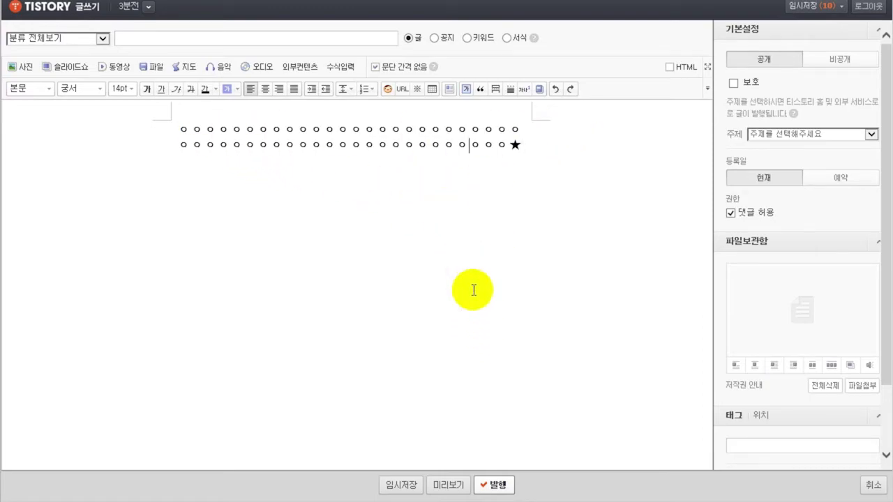
click(478, 313)
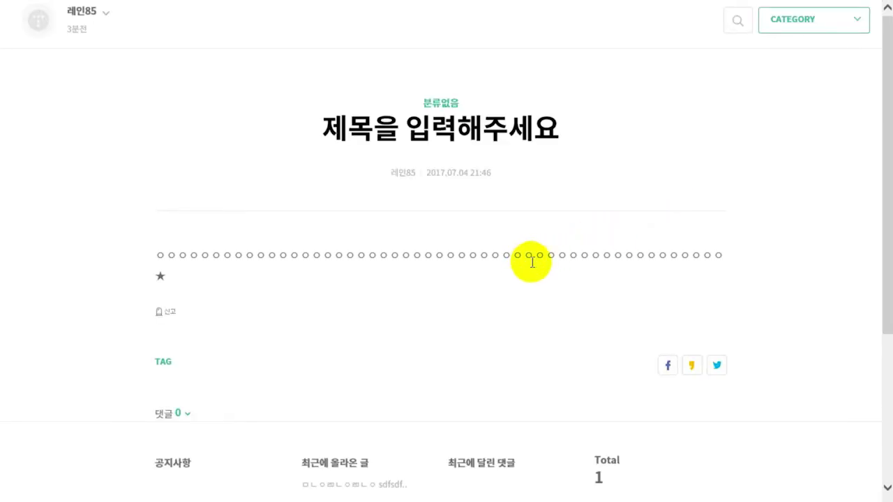
drag(159, 255, 754, 256)
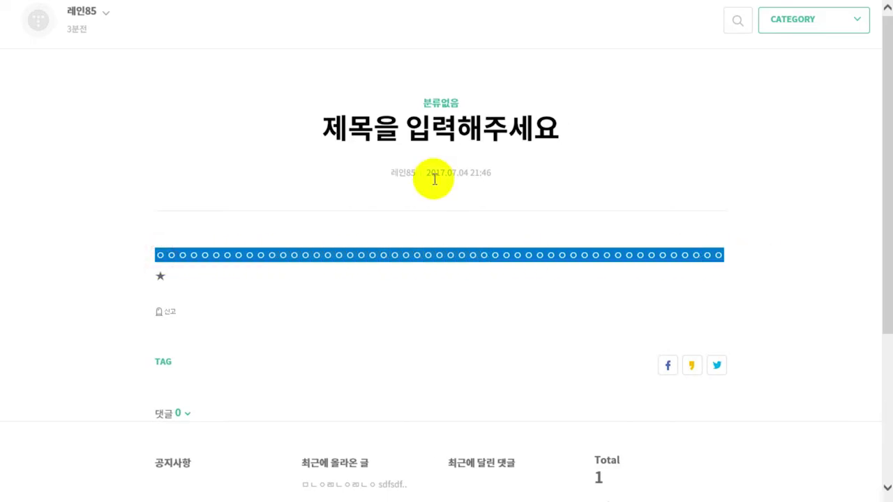
key(ctrl+w)
Check the end of the first ㅇ row and the HTML source for a line break, and return to the visual editor.
click(463, 175)
click(518, 130)
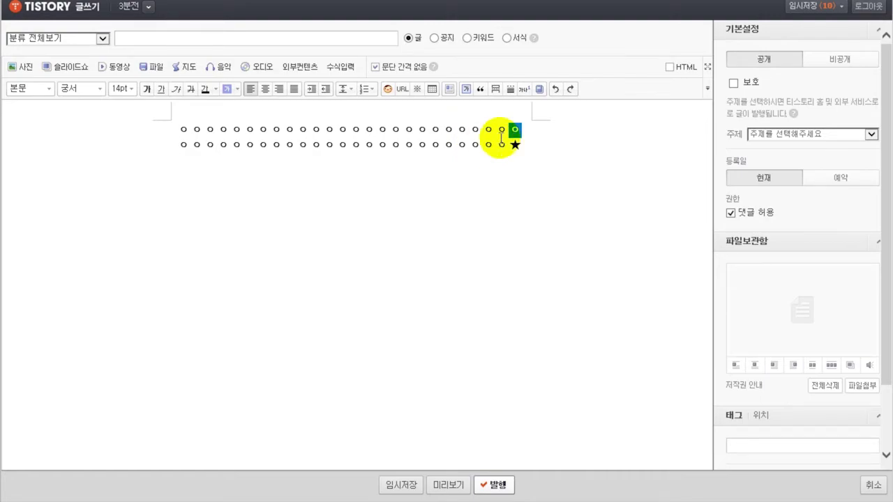
click(675, 68)
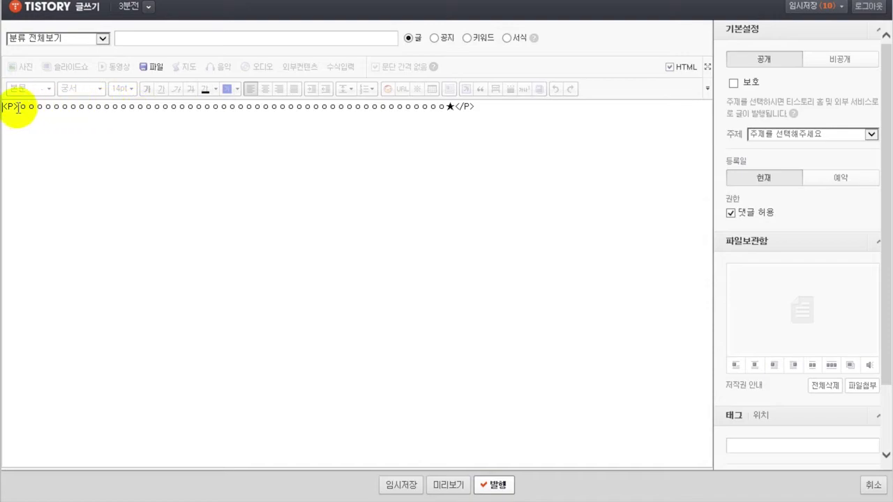
click(669, 67)
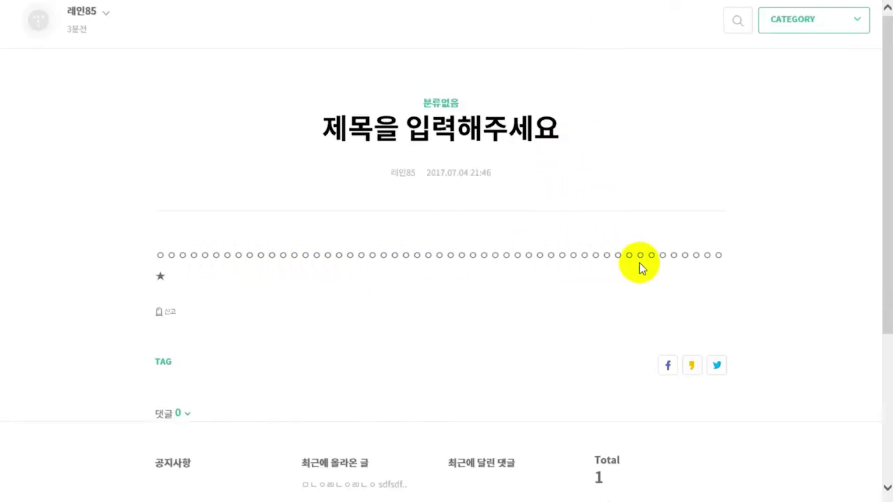
Preview the post again to examine the full width of its first ㅇ row, and return to the editor.
drag(157, 257, 723, 256)
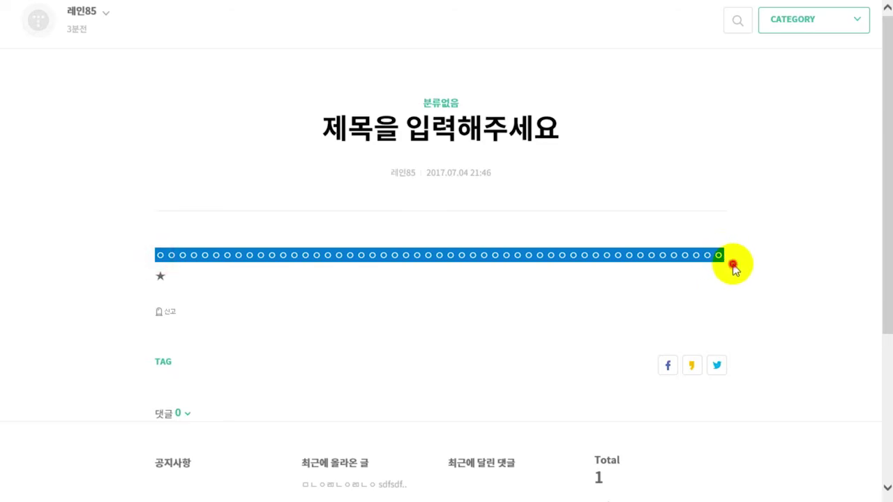
click(732, 264)
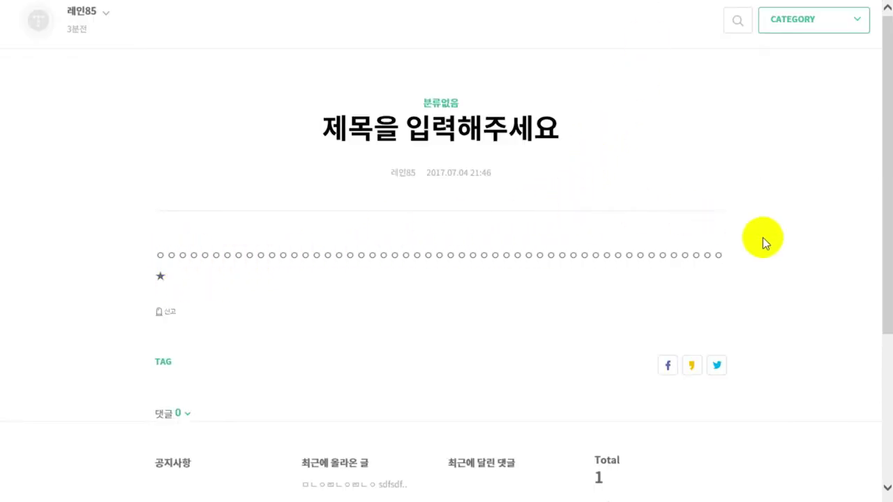
click(747, 262)
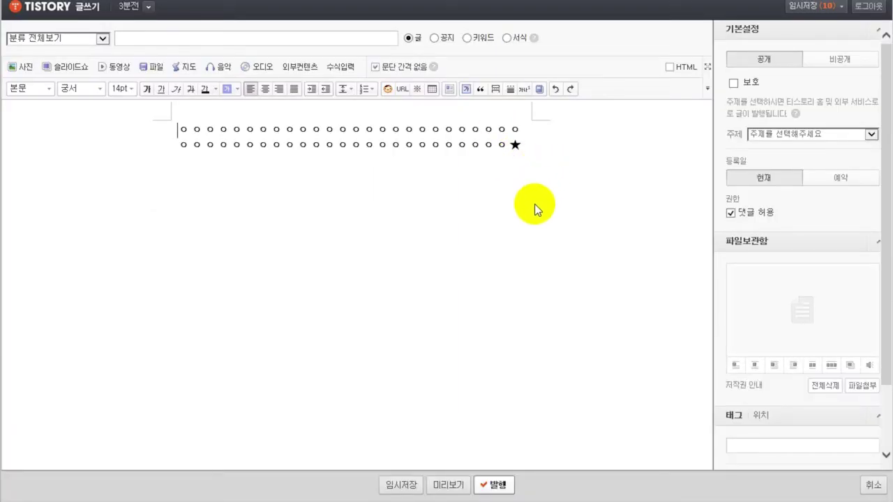
Add four more paragraphs of ㅇ characters separated by blank lines, ending all but the third with ★.
click(520, 173)
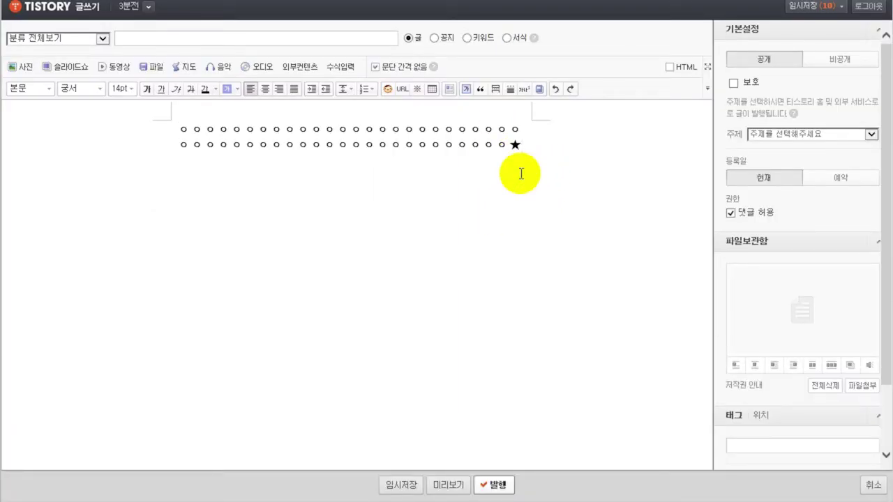
text(ㅇㅇㅇㅇㅇㅇㅇㅇㅇㅇㅇㅇㅇㅇㅇㅇㅇㅇㅇㅇㅇㅇㅇㅇㅇ★)
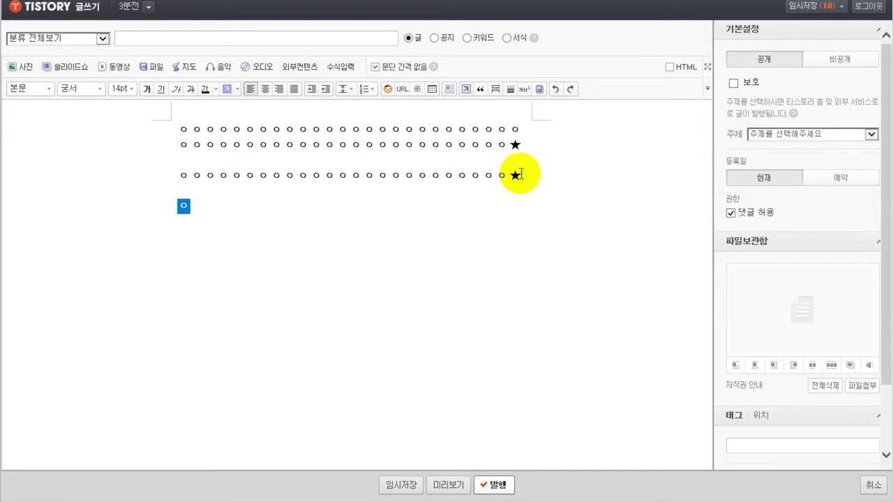
text(ㅇㅇㅇㅇㅇㅇㅇㅇㅇㅇㅇㅇㅇㅇㅇㅇㅇㅇㅇㅇㅇㅇㅇ)
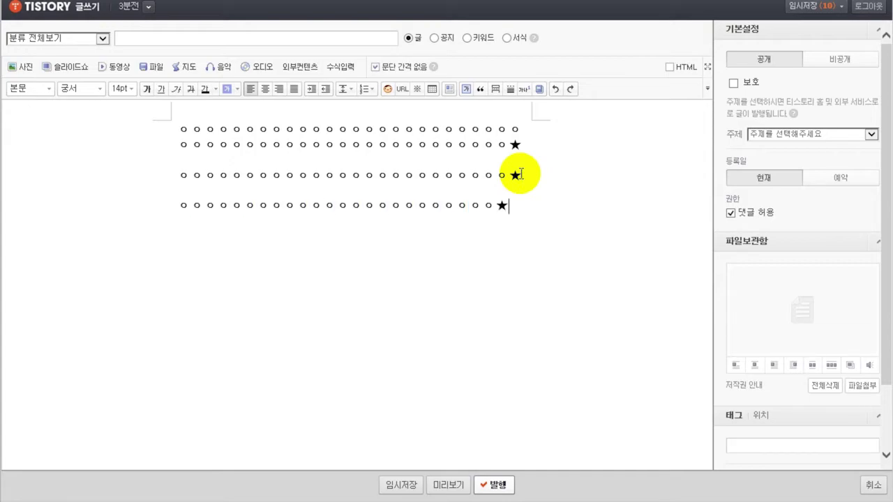
text(ㅇㅇㅇㅇㅇㅇㅇㅇㅇㅇㅇㅇㅇㅇㅇㅇㅇㅇㅇㅇㅇㅇㅇㅇㅇㅇㅇㅌ)
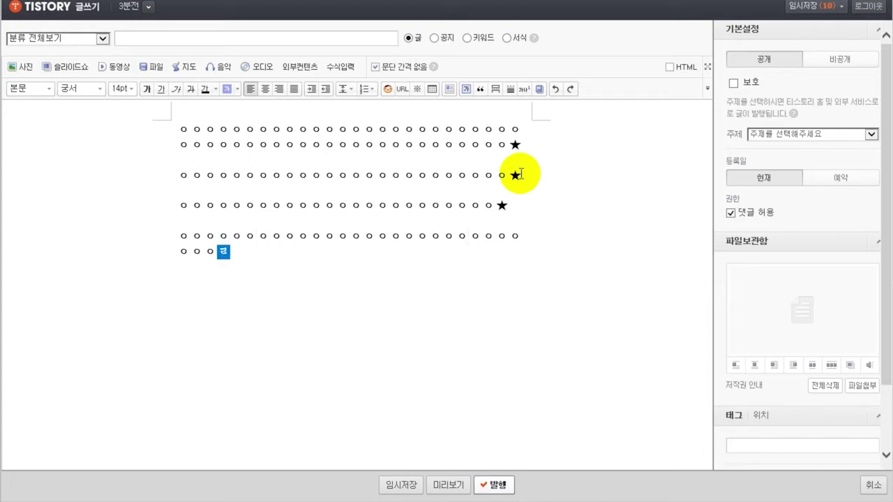
key(Return)
key(Return)
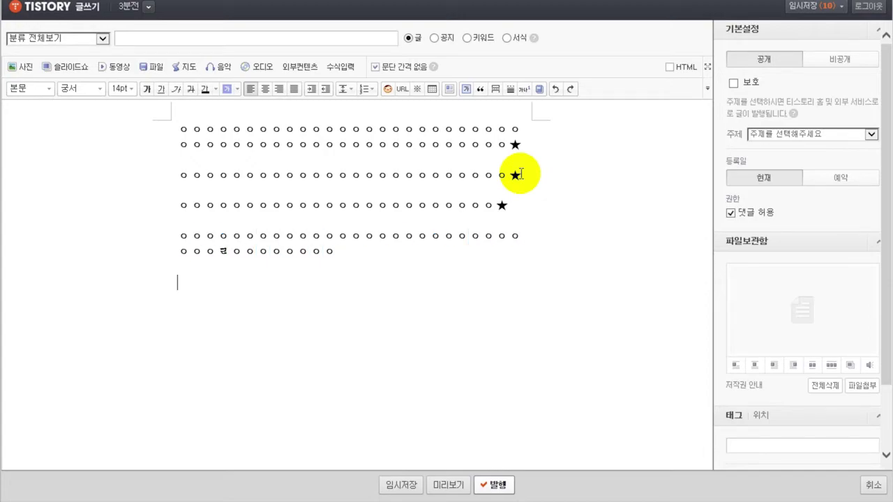
text(ㅇㅇㅇㅇㅇㅇㅇㅇㅇㅇㅇㅇㅇㅇㅇ★)
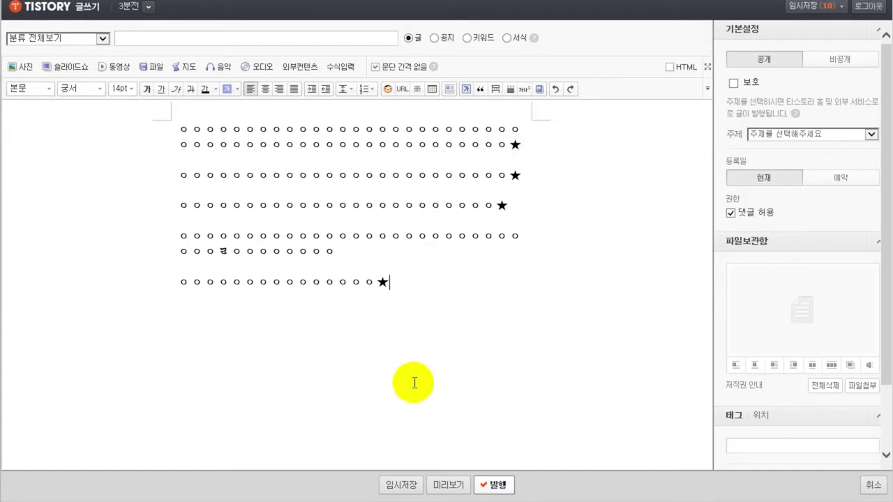
Preview the extended post to compare its line wrapping and paragraph layout with the editor, and close the preview.
click(494, 484)
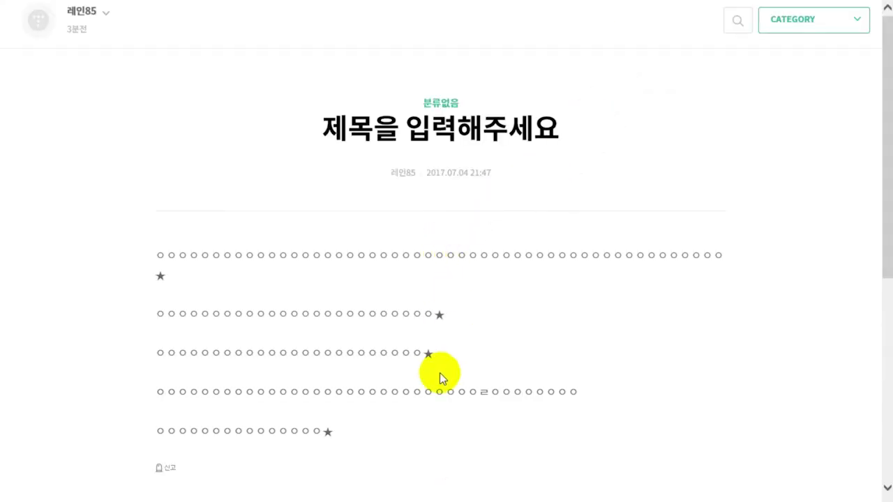
scroll(513, 395, down, 1)
drag(193, 171, 707, 344)
click(747, 344)
drag(335, 363, 180, 346)
click(494, 373)
click(587, 348)
click(359, 298)
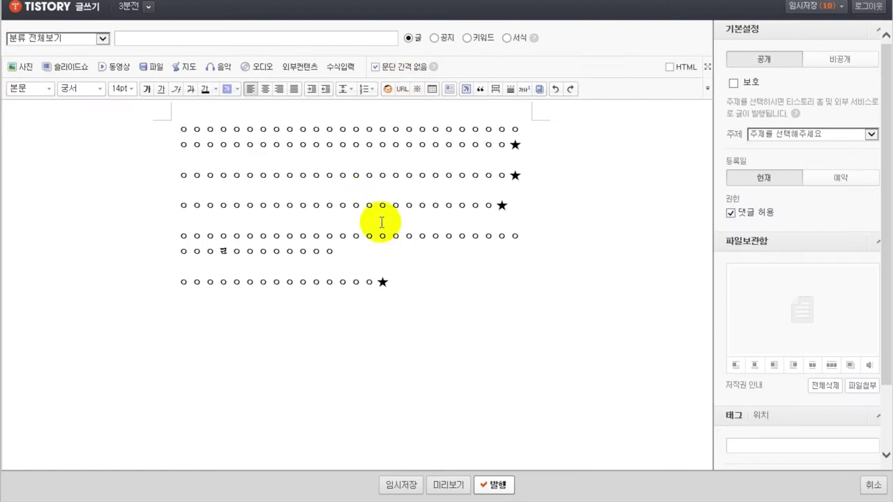
Center-align all the paragraphs of ㅇ characters in the post body.
drag(414, 301, 257, 101)
click(265, 88)
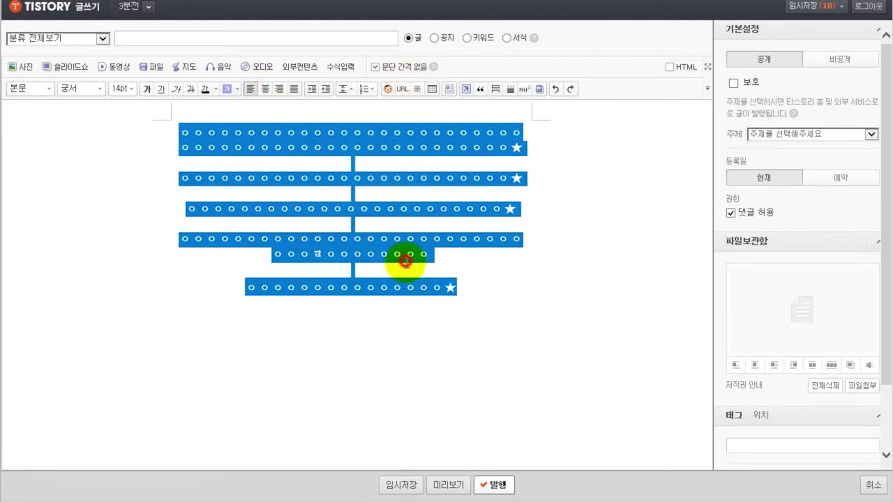
click(462, 287)
click(503, 209)
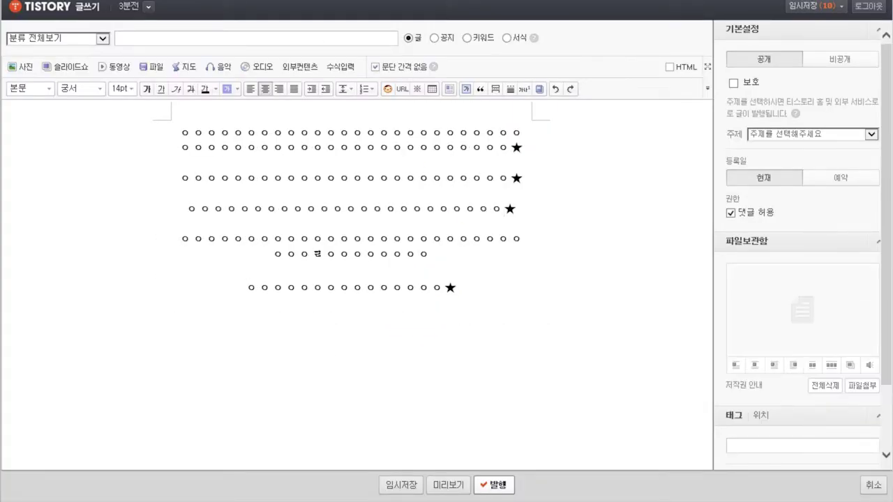
Preview the centered post and examine how its lines and ★ marks are arranged at full width.
click(458, 484)
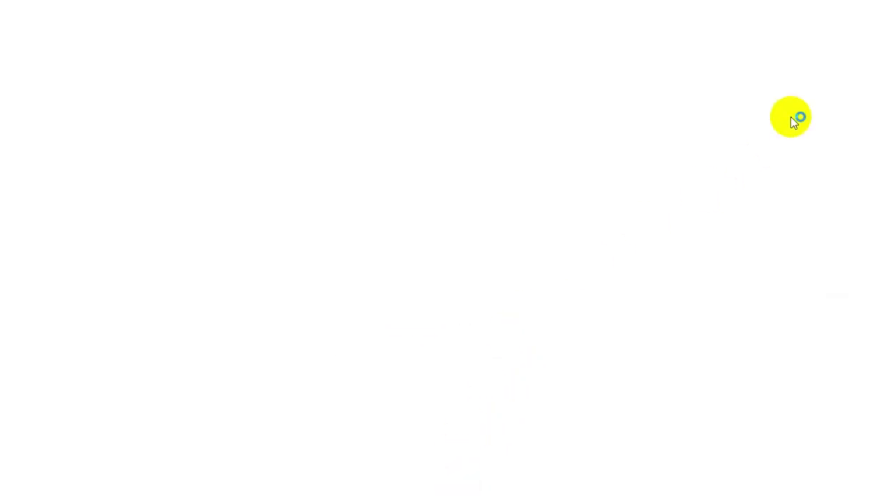
scroll(558, 286, down, 1)
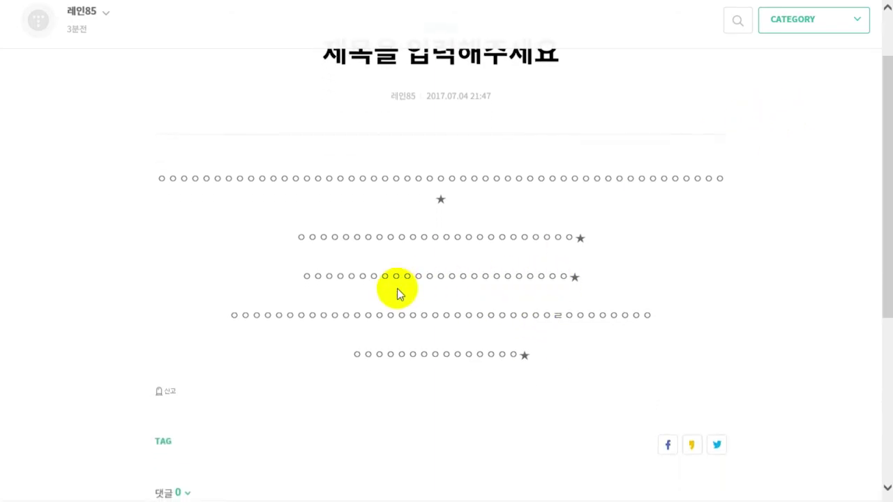
drag(292, 234, 585, 359)
click(586, 361)
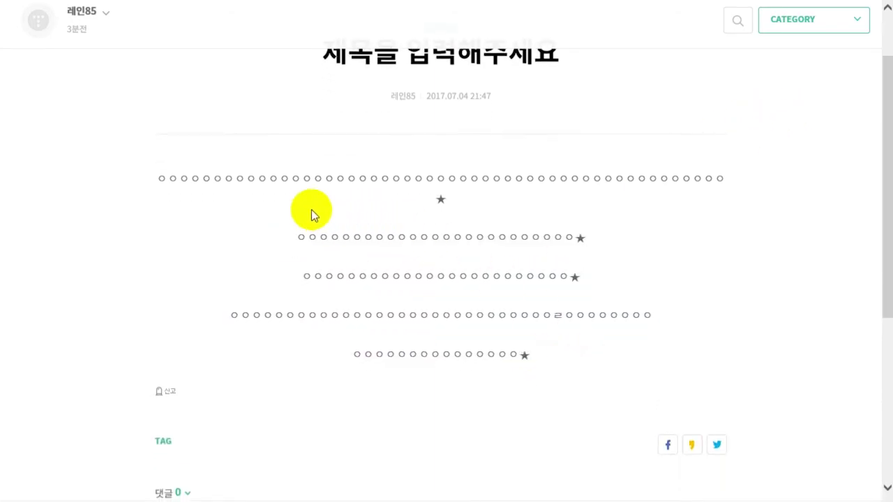
drag(355, 176, 551, 367)
click(581, 367)
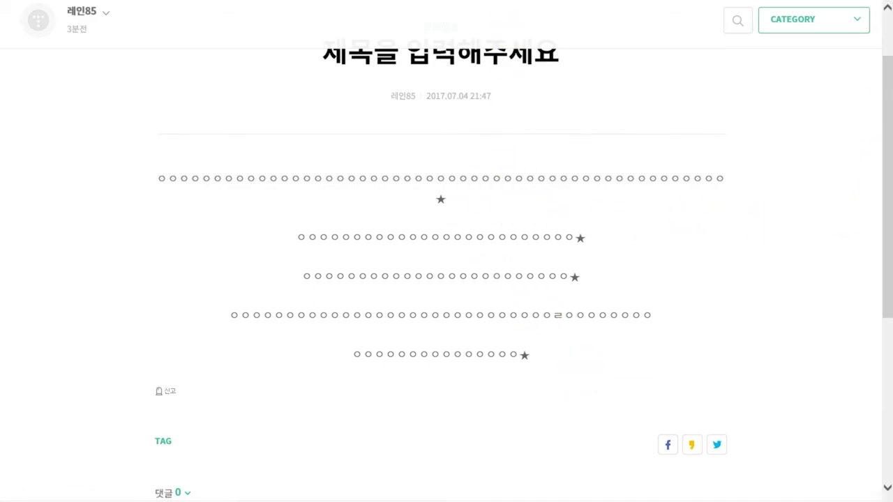
Narrow the preview window to examine line wrapping at small widths, restore full width, and compare with the rows in the editor.
drag(890, 28, 307, 36)
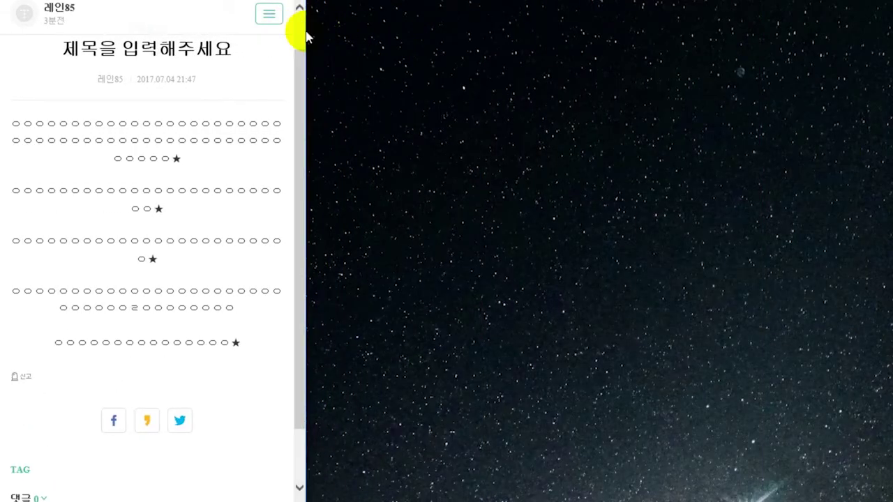
drag(306, 36, 272, 40)
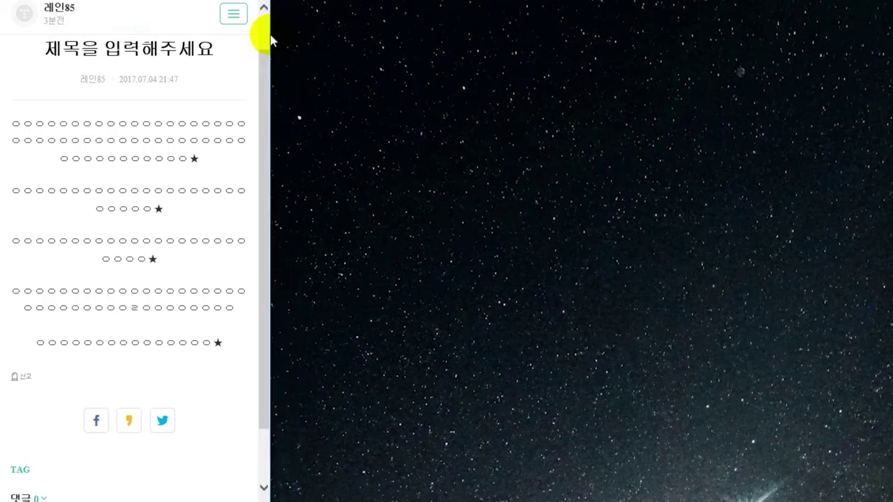
drag(271, 1, 477, 195)
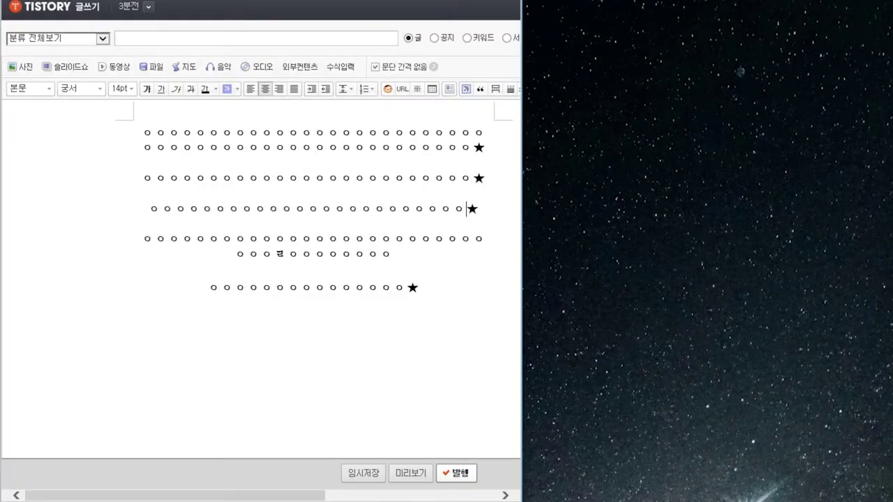
drag(512, 71, 309, 94)
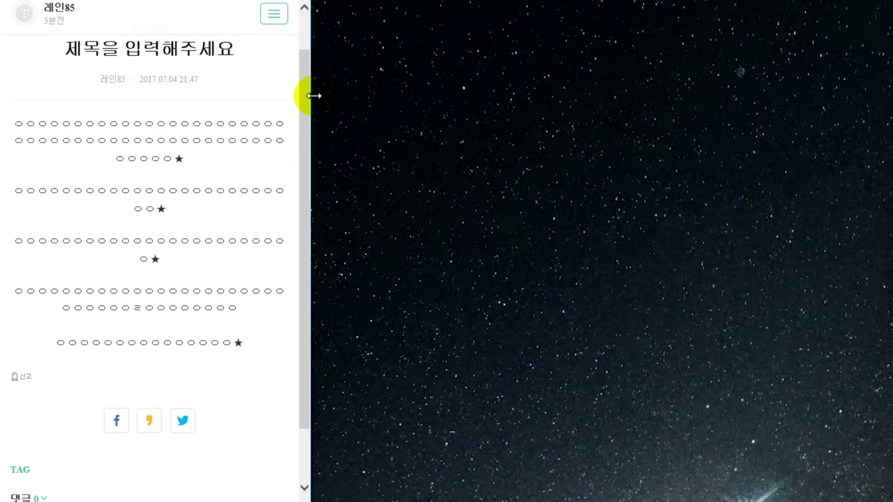
triple_click(136, 256)
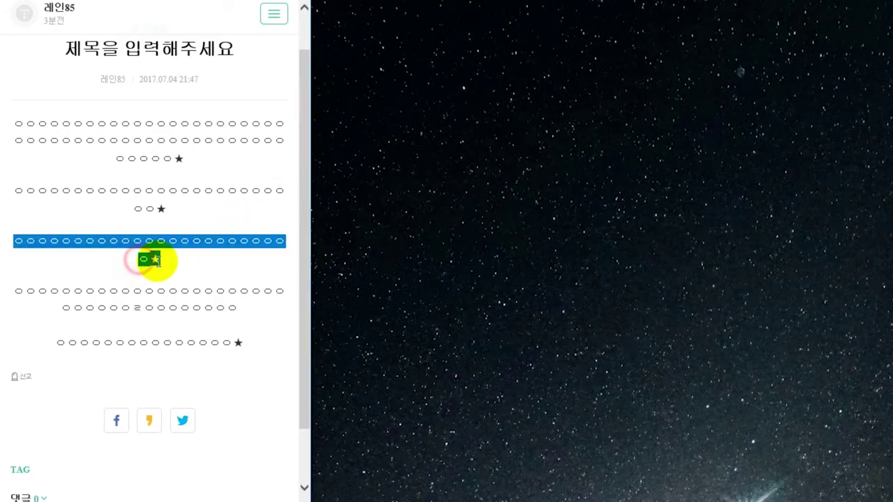
click(167, 259)
click(158, 214)
double_click(157, 211)
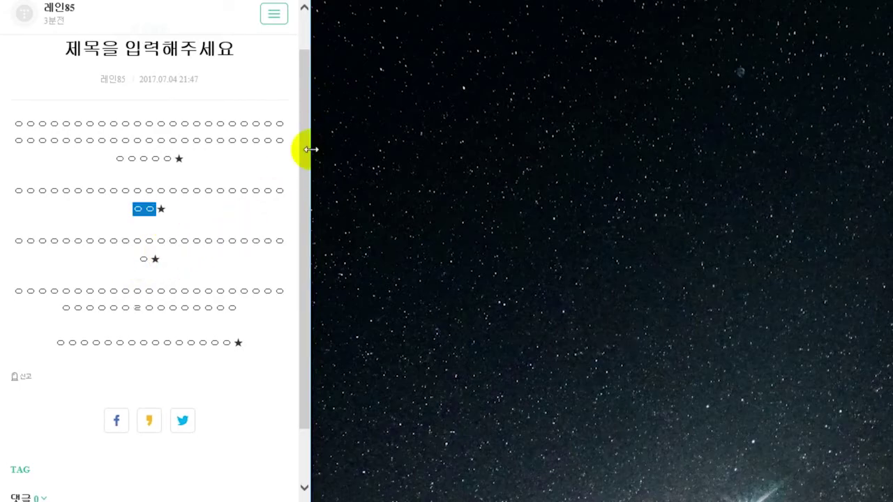
drag(310, 150, 889, 179)
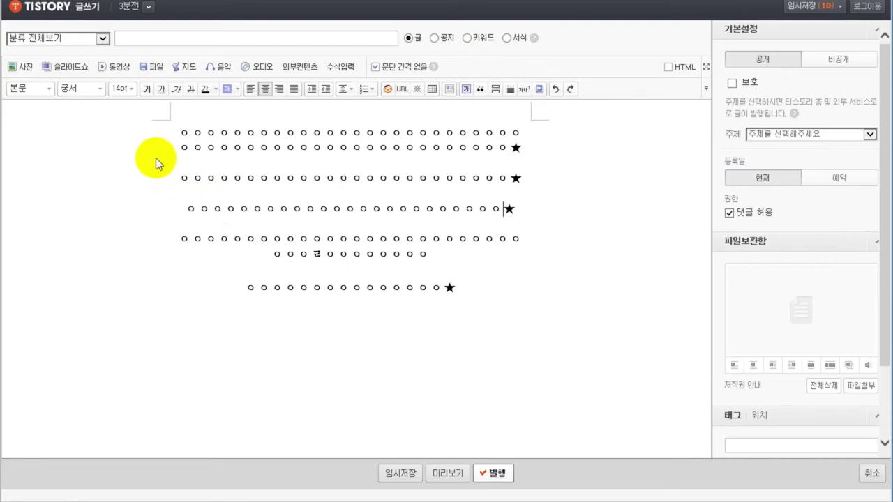
drag(182, 131, 514, 289)
click(531, 291)
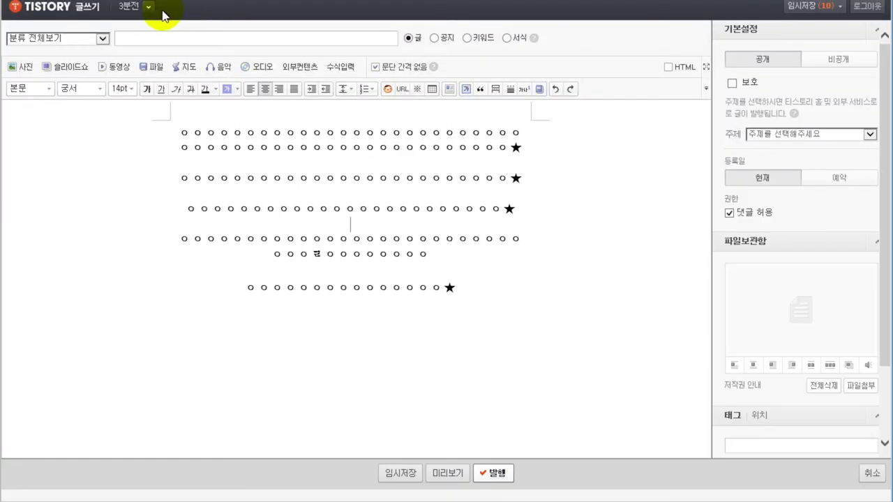
Open the 글 설정 page of the blog's administration and review the description of the 가로폭 setting.
click(150, 6)
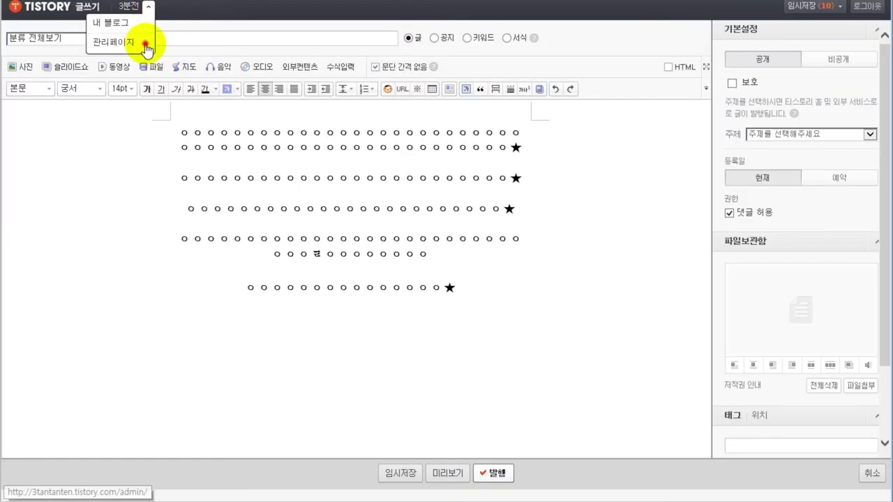
click(159, 45)
click(675, 415)
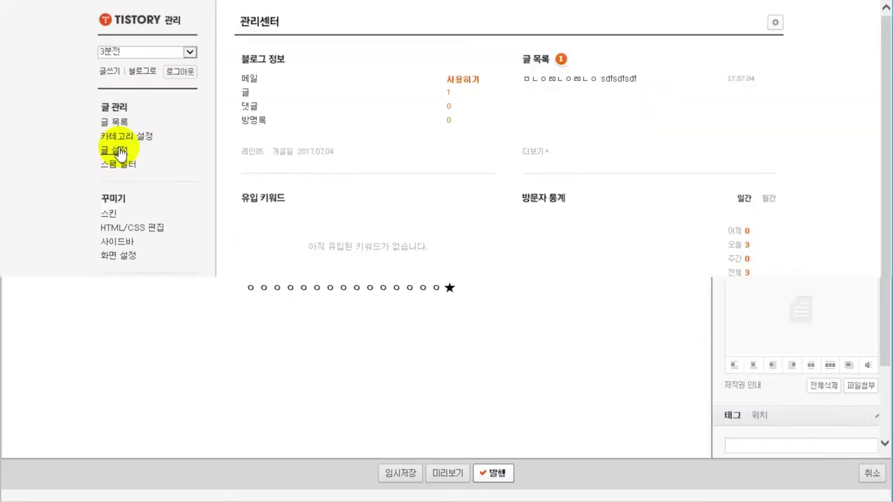
click(119, 151)
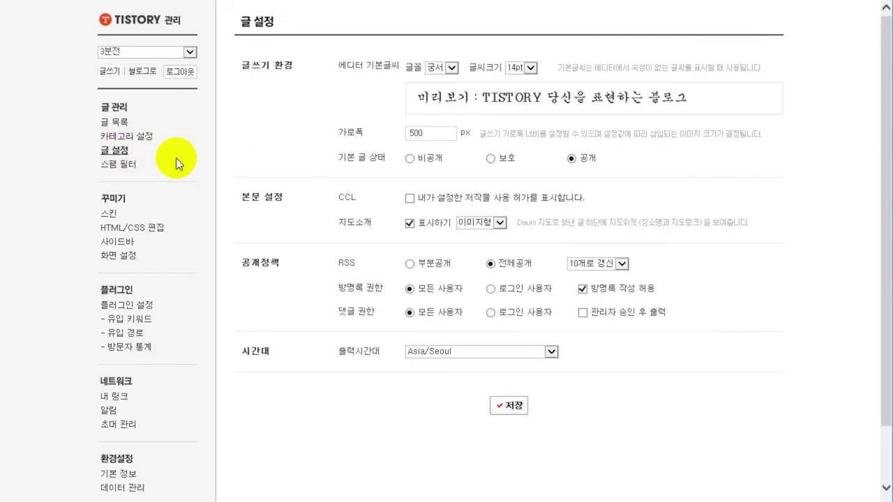
drag(338, 133, 372, 138)
click(386, 139)
drag(488, 134, 768, 137)
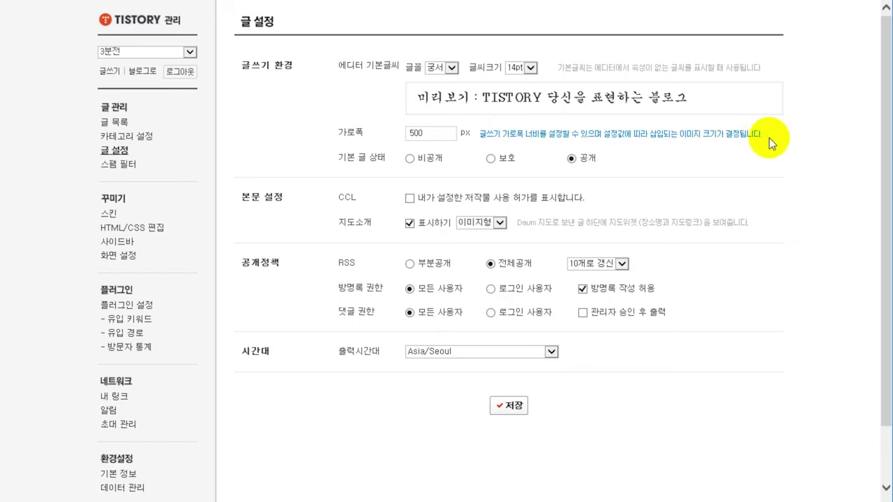
click(768, 137)
drag(479, 135, 647, 143)
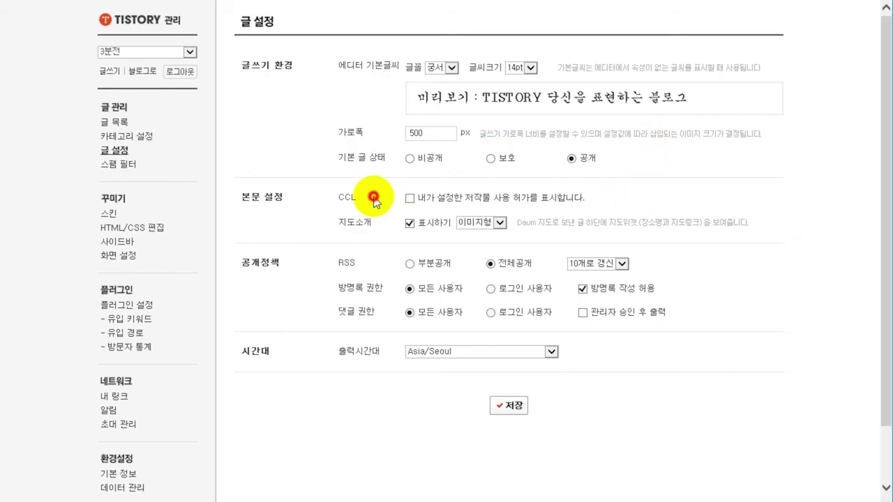
Enable the CCL notice, setting both 상업적 이용 and 콘텐츠 변경 to 비허용.
click(408, 198)
click(409, 198)
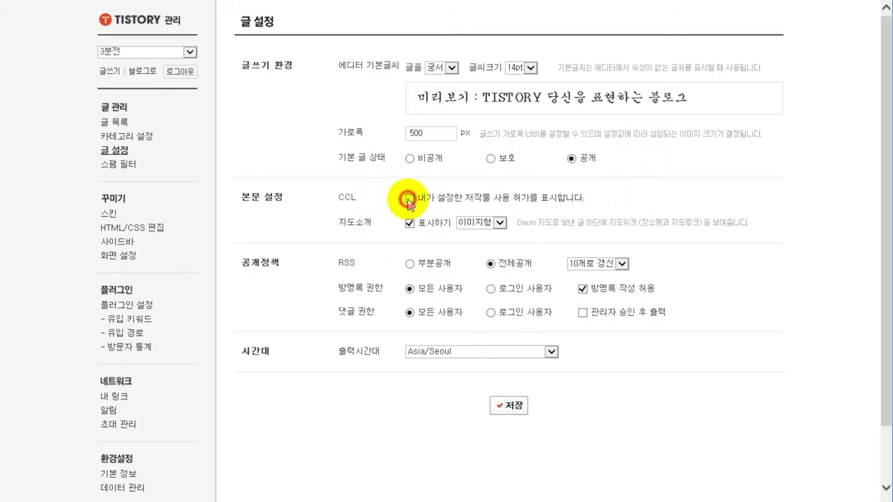
click(408, 199)
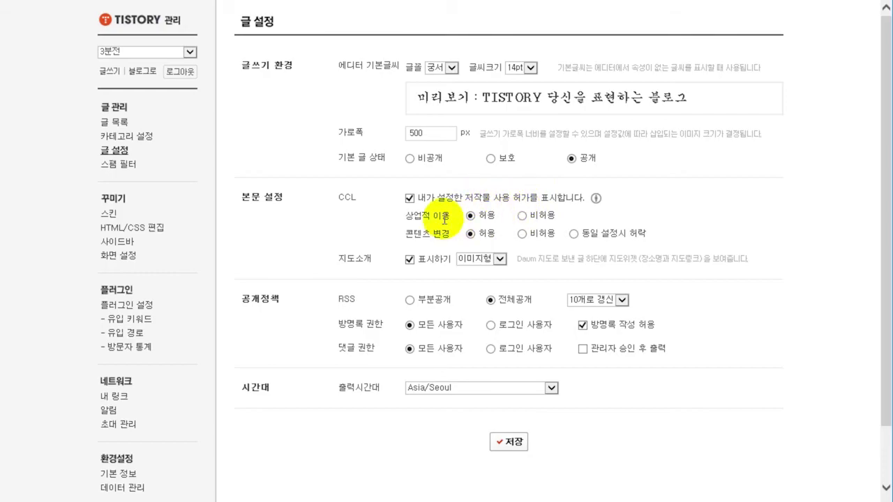
click(522, 216)
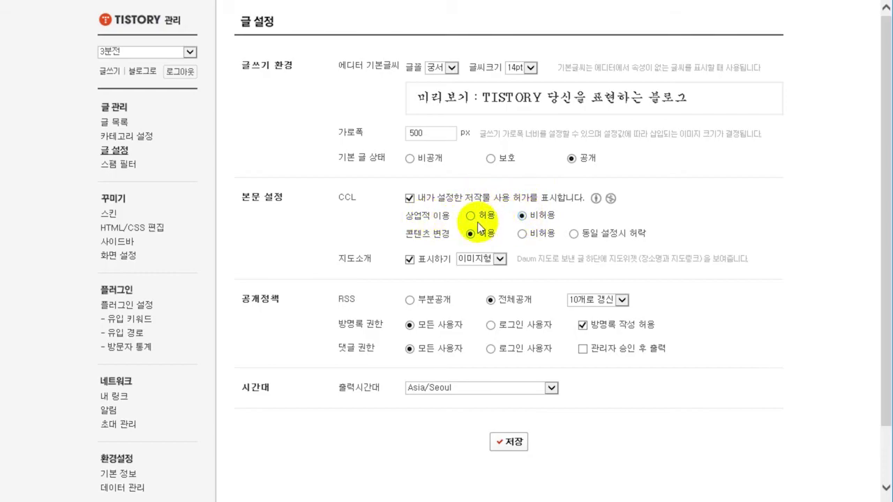
click(574, 235)
click(523, 234)
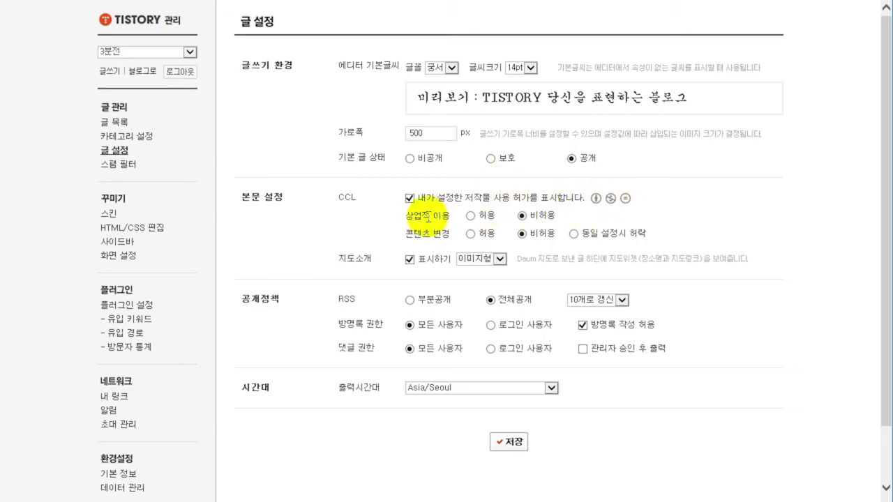
drag(405, 216, 454, 221)
click(453, 219)
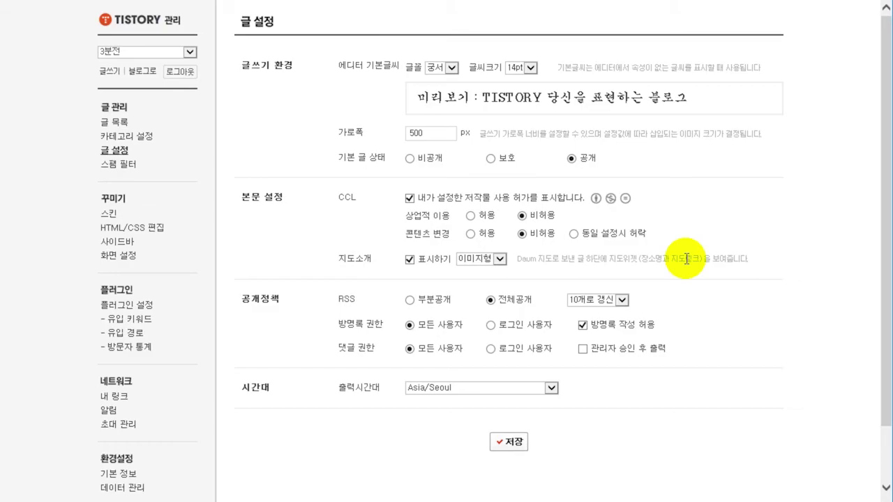
Turn off 표시하기 for 지도소개 and look over the 출력시간대 setting.
double_click(410, 260)
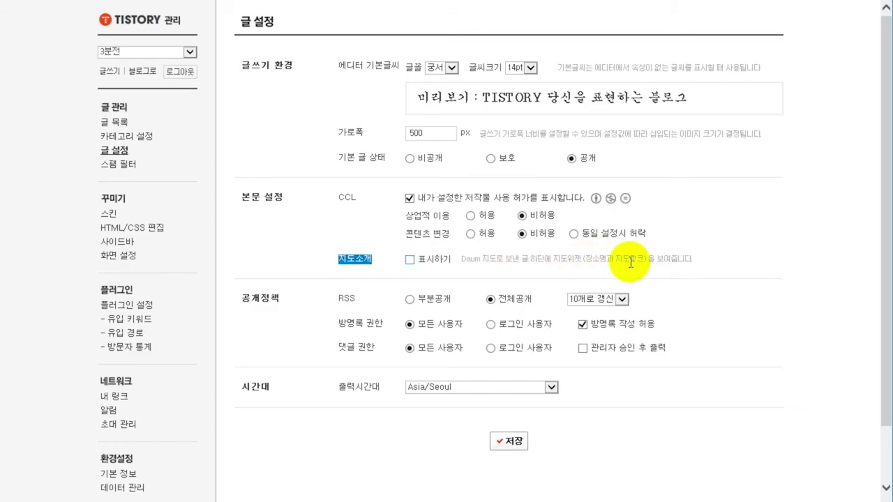
click(662, 259)
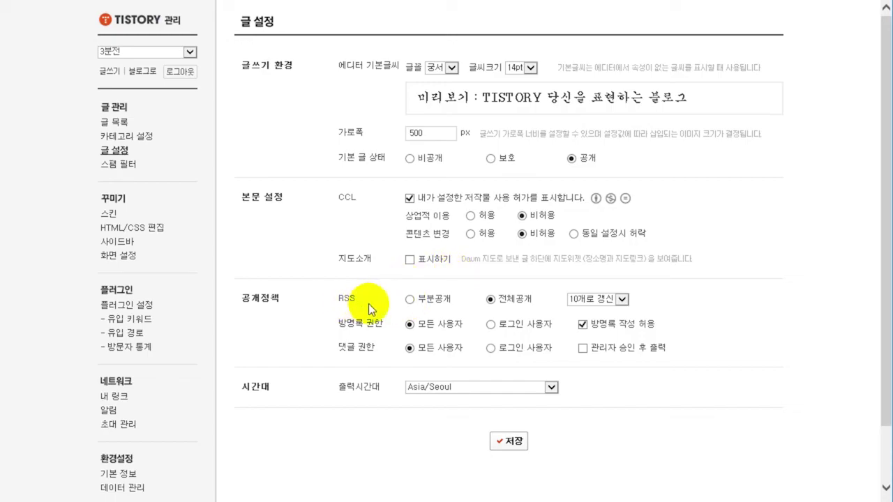
click(339, 389)
click(382, 388)
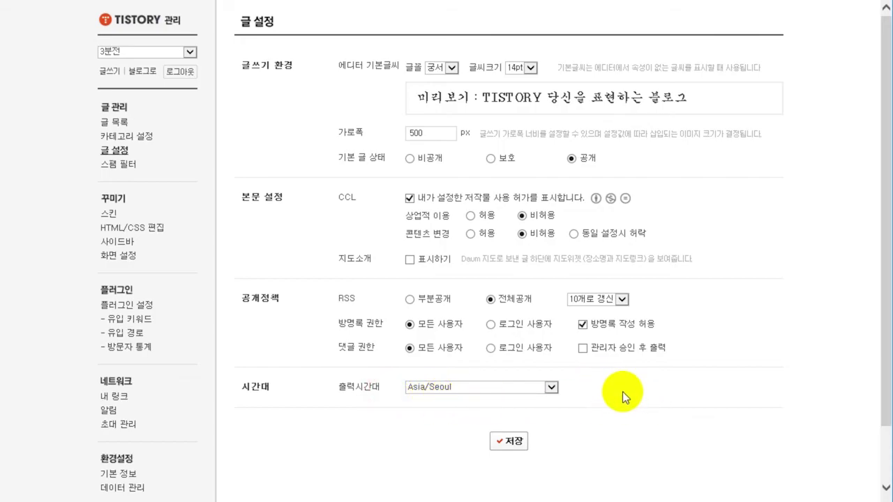
Enable 관리자 승인 후 출력 for comments, and switch 방명록 작성 허용 off and back on.
drag(340, 348, 372, 348)
click(372, 348)
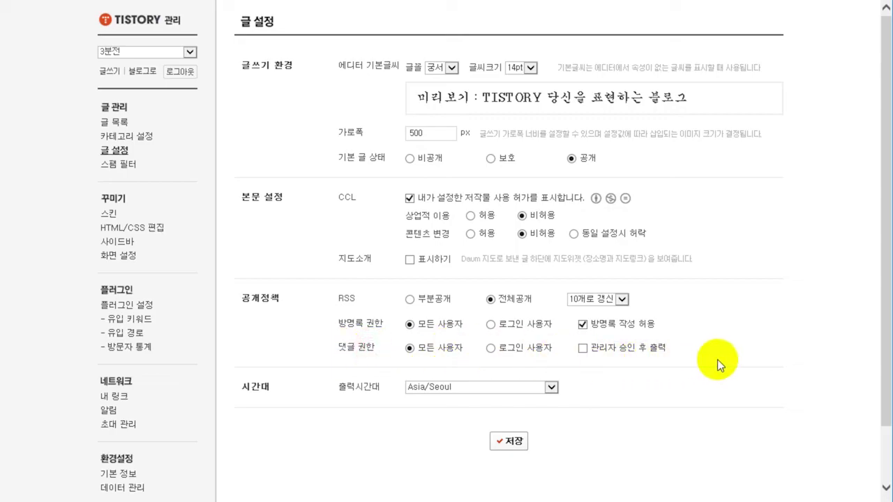
click(347, 344)
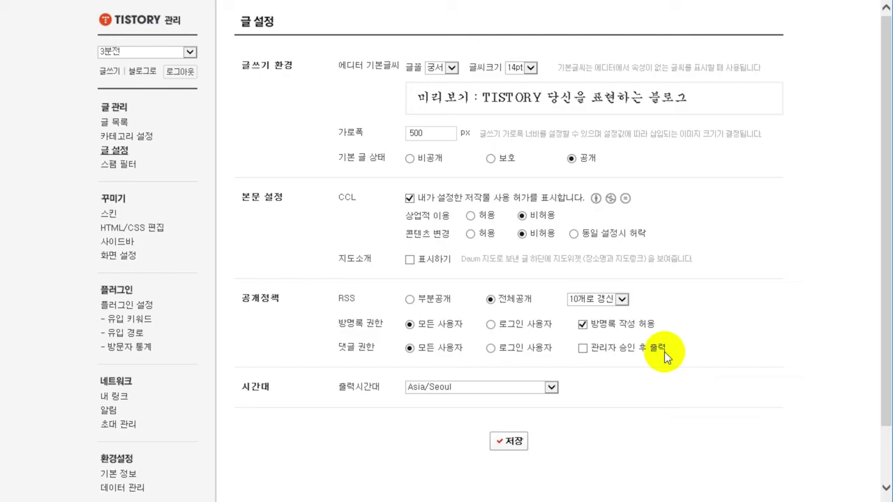
click(582, 348)
right_click(586, 352)
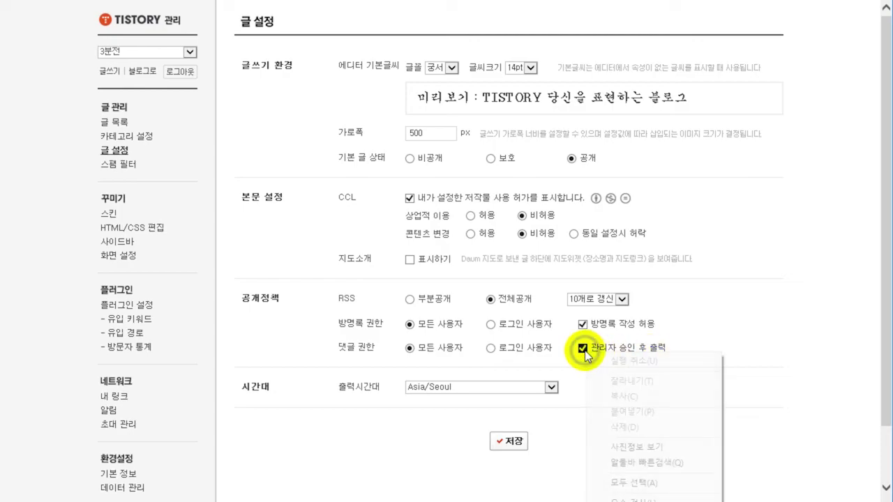
click(696, 330)
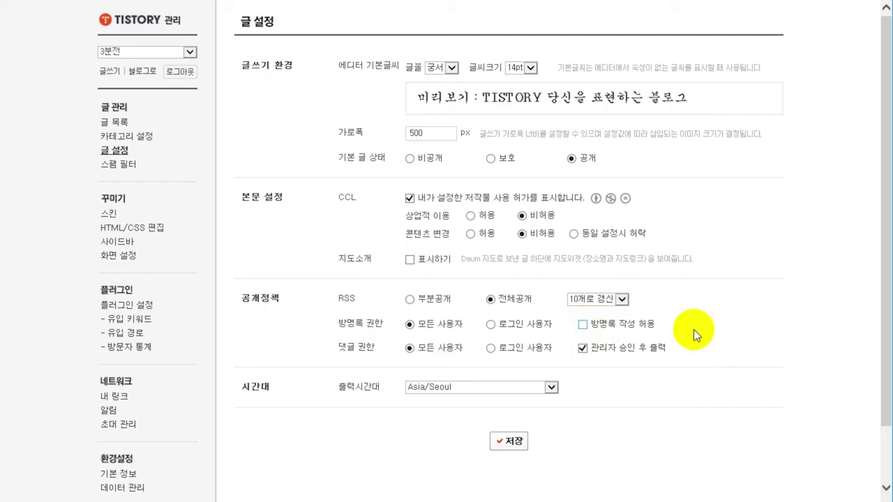
key(space)
Open the blog's RSS feed page and read its feed description and the listed post entry.
click(296, 0)
text(n)
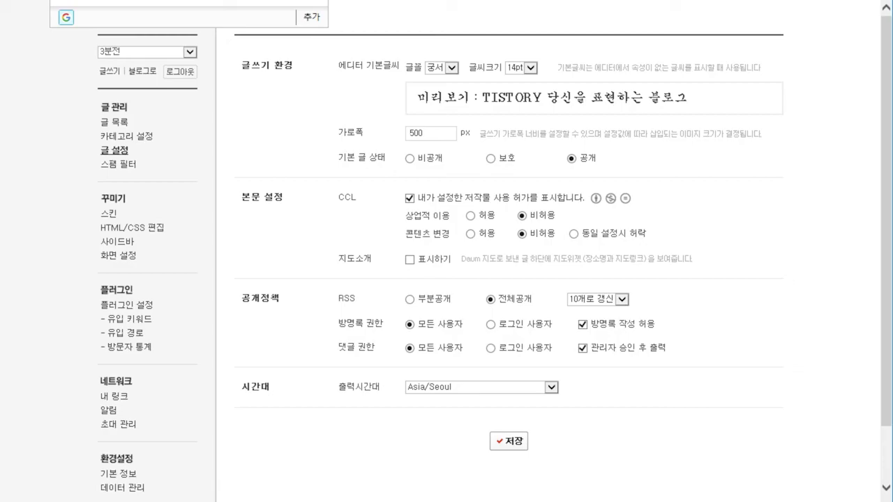
key(Return)
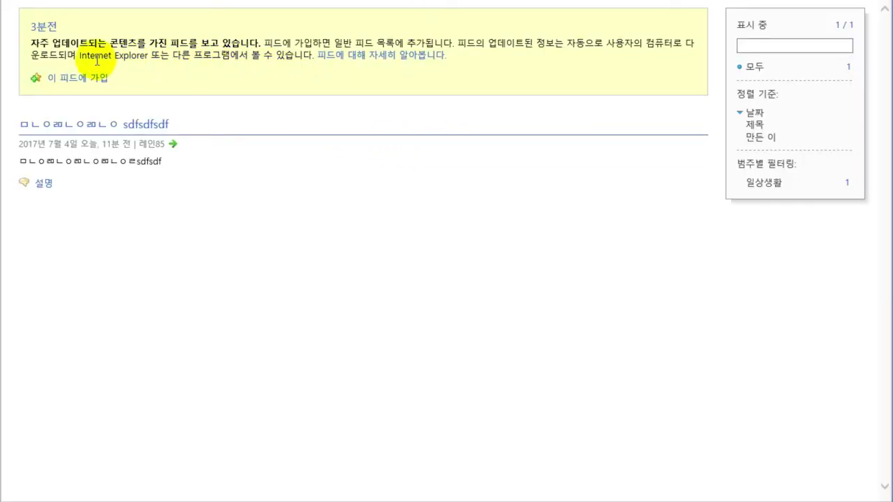
drag(101, 46, 170, 43)
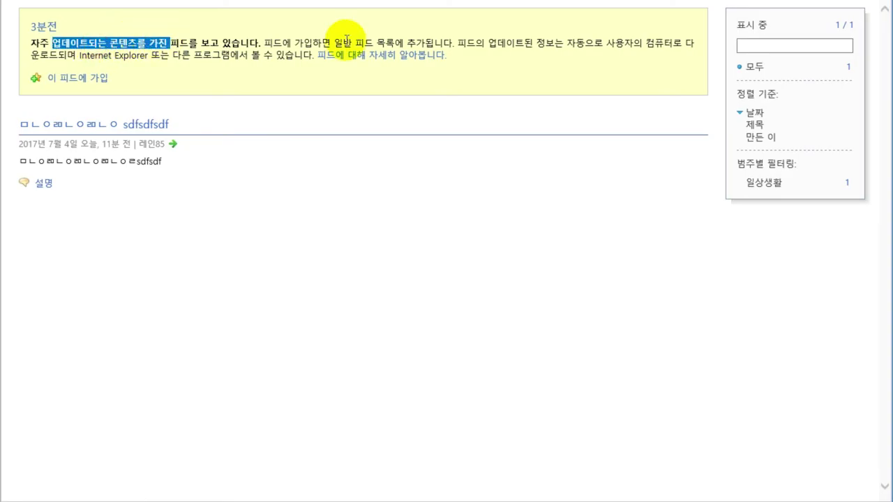
drag(346, 40, 348, 40)
click(356, 35)
drag(286, 37, 457, 32)
click(521, 42)
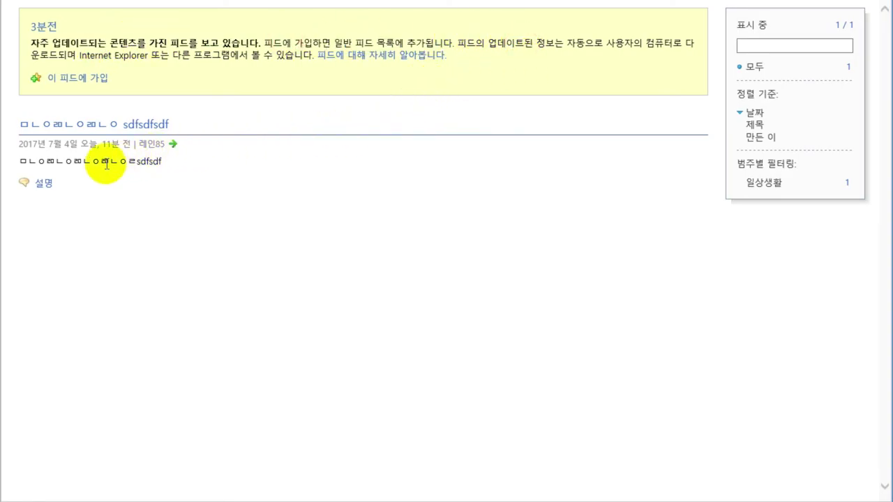
Examine the body text and full extent of the post entry in the 3분전 RSS feed.
drag(30, 164, 182, 162)
click(36, 184)
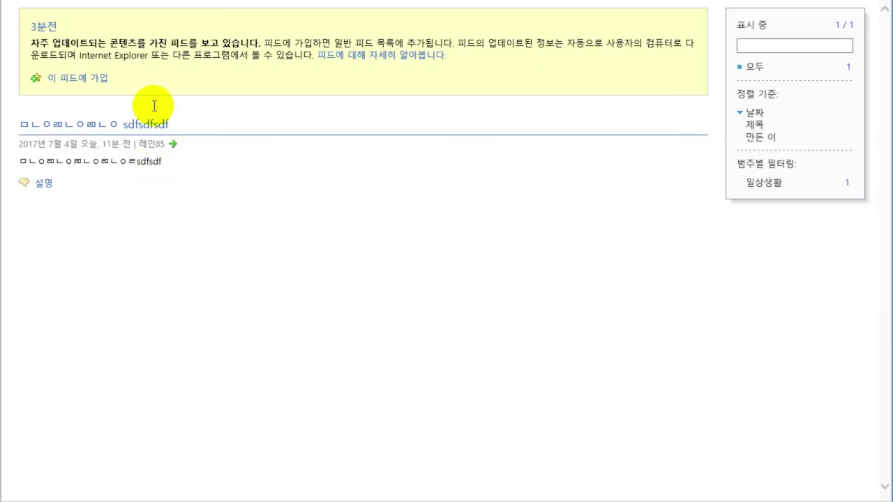
drag(144, 100, 414, 318)
click(414, 319)
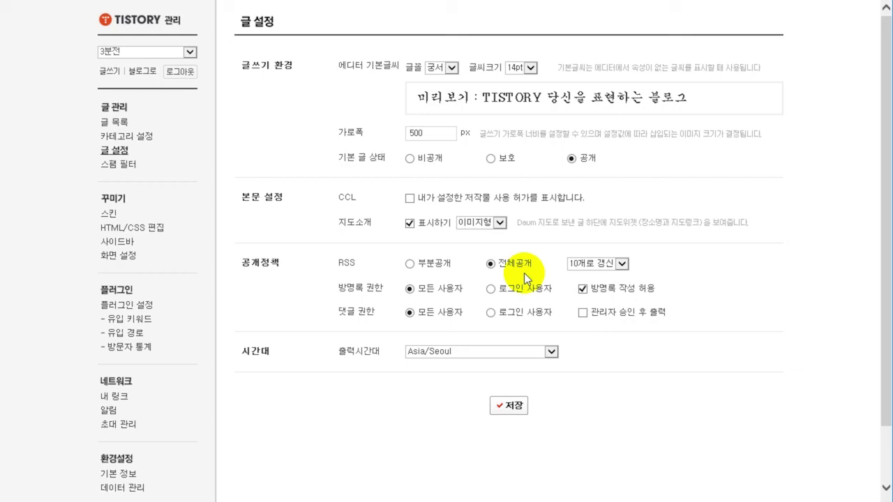
Review the RSS setting in 글 설정, switching it to 부분공개 and back to 전체공개.
double_click(346, 264)
click(743, 278)
click(418, 263)
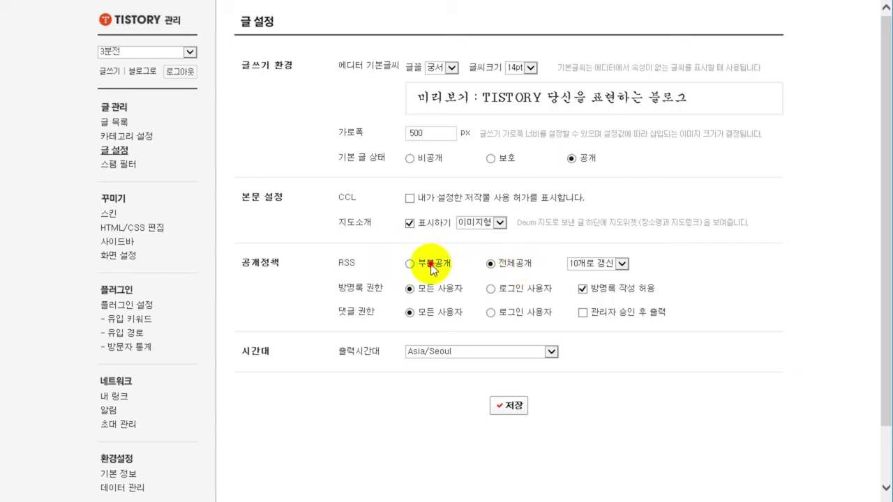
click(516, 266)
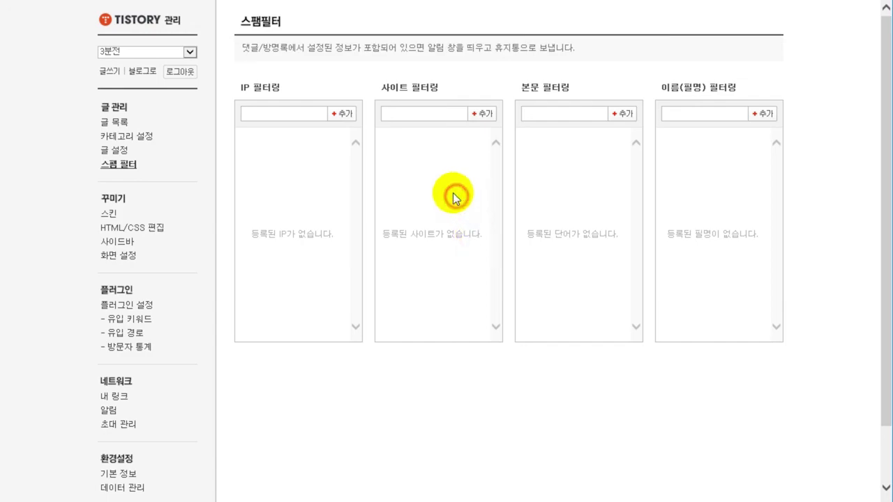
Examine the IP, 사이트, 본문 and 이름(필명) filtering lists on the 스팸 필터 page.
drag(382, 90, 407, 88)
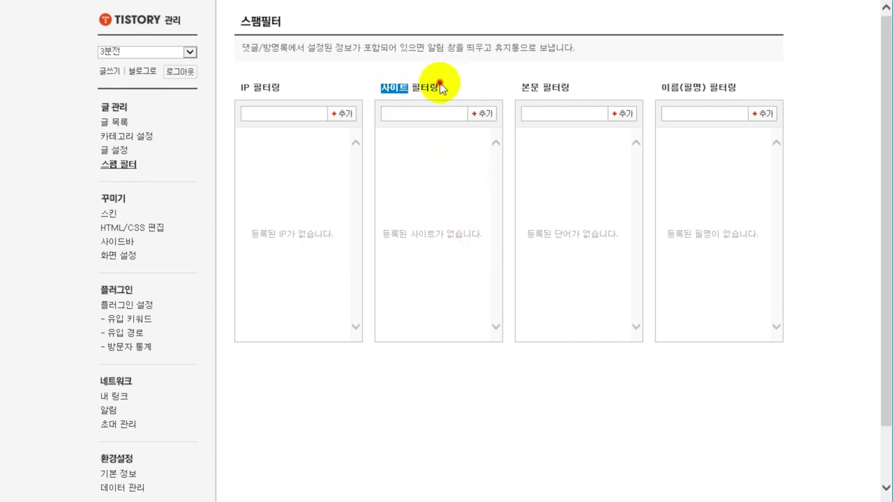
click(440, 82)
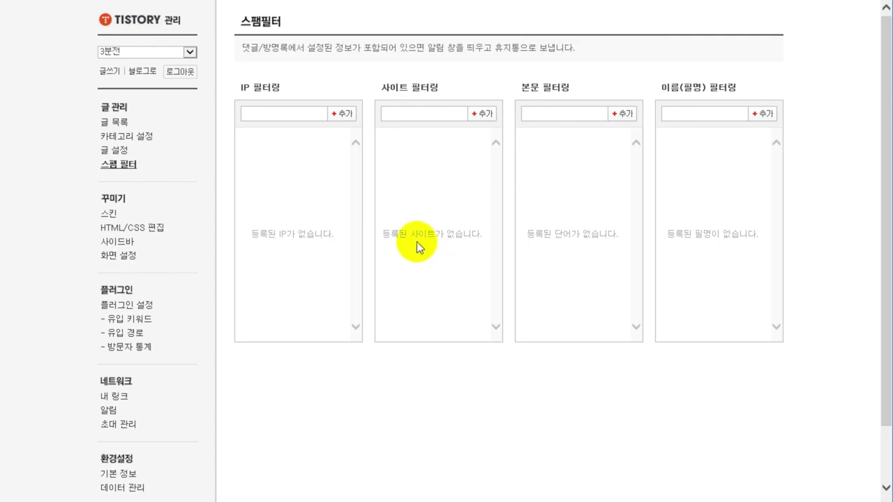
drag(383, 233, 447, 233)
click(450, 249)
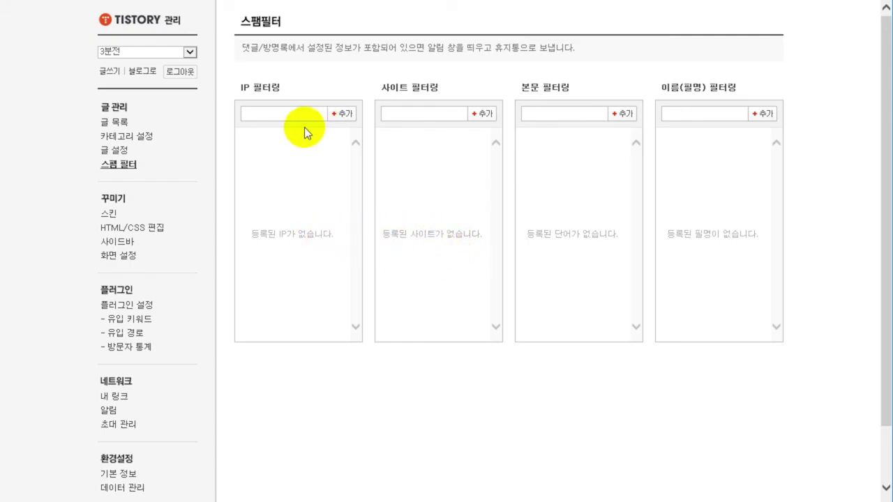
click(302, 202)
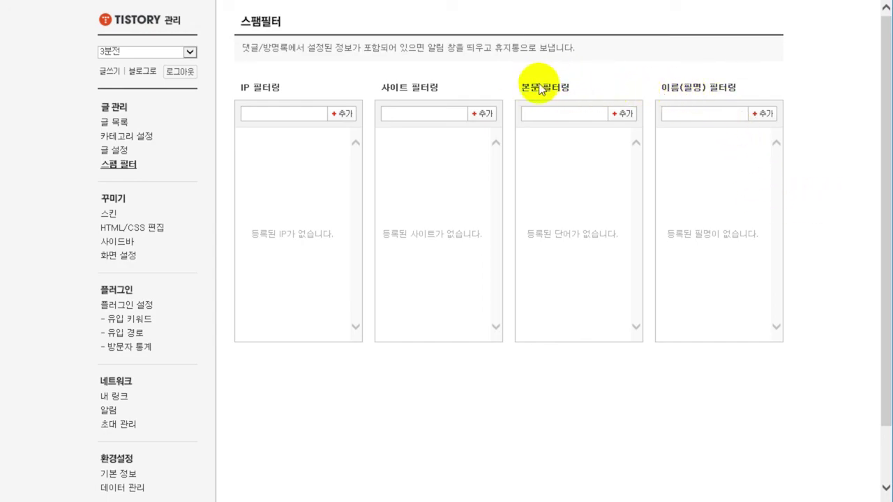
drag(663, 84, 703, 87)
click(703, 87)
drag(522, 88, 552, 89)
click(552, 90)
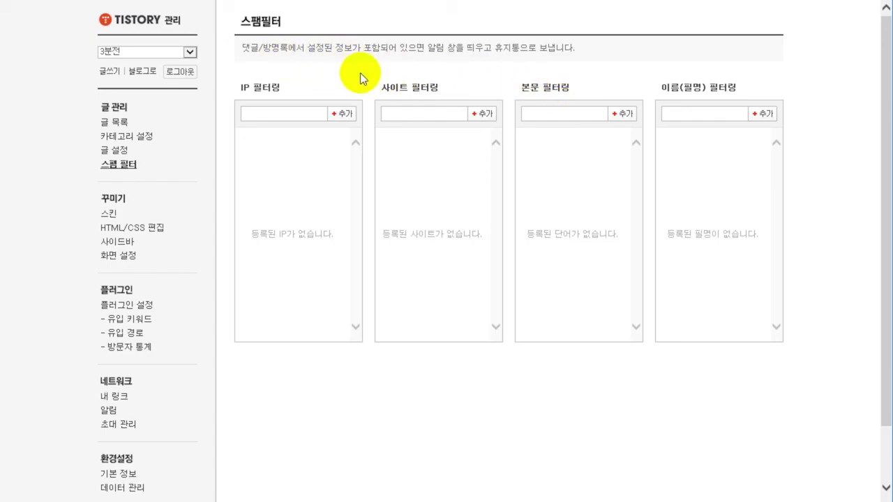
Open the blog's 글 목록 page and look over the entries grouped under 글 관리.
click(119, 123)
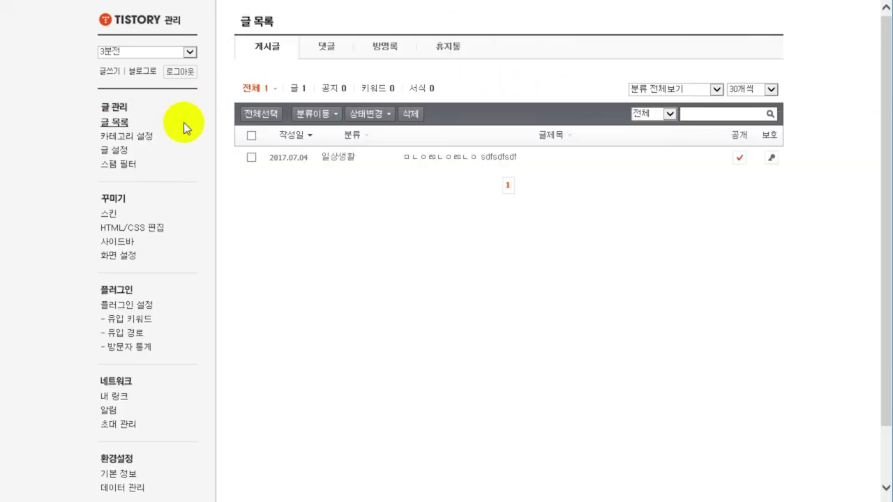
drag(157, 117, 174, 169)
click(174, 169)
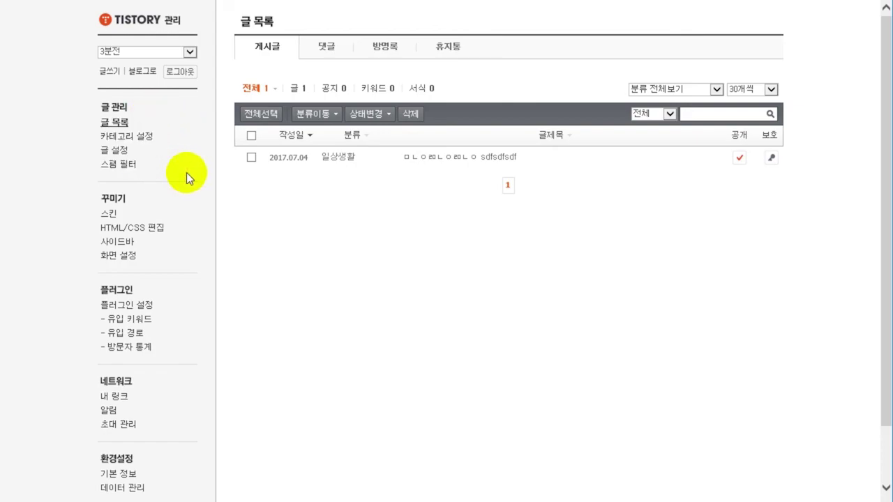